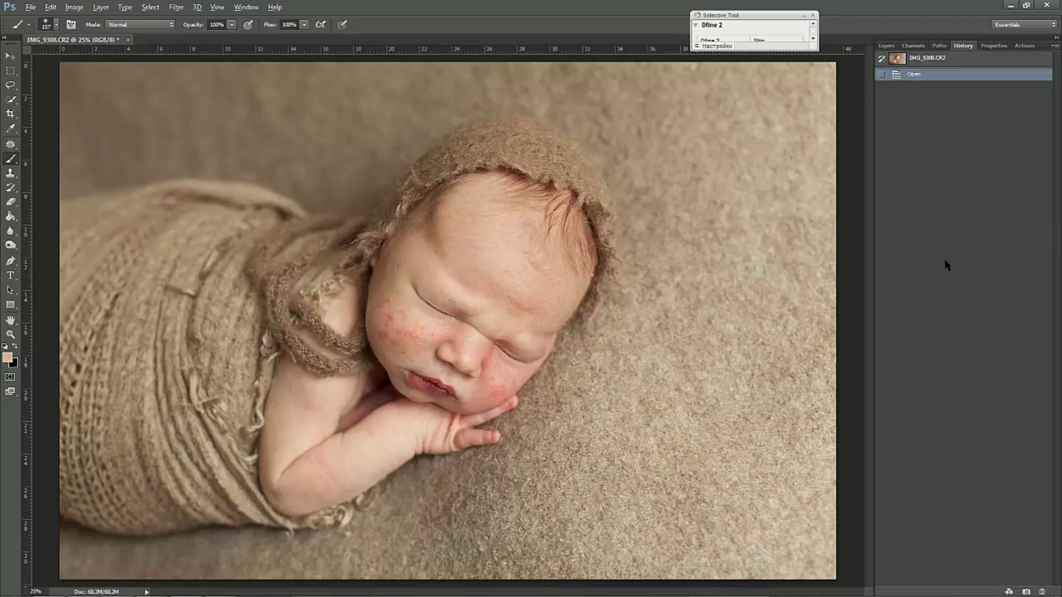
- Duplicate the background into Layer 1 and zoom in on the baby's cheek
key("ctrl+j")
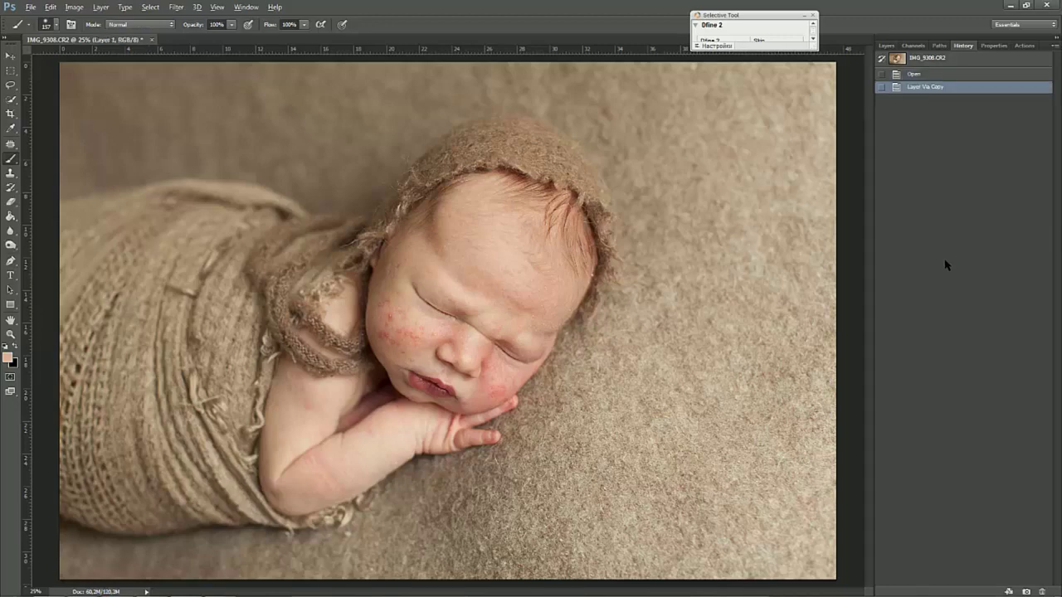
scroll(448, 270, "up", 3)
scroll(448, 268, "up", 3)
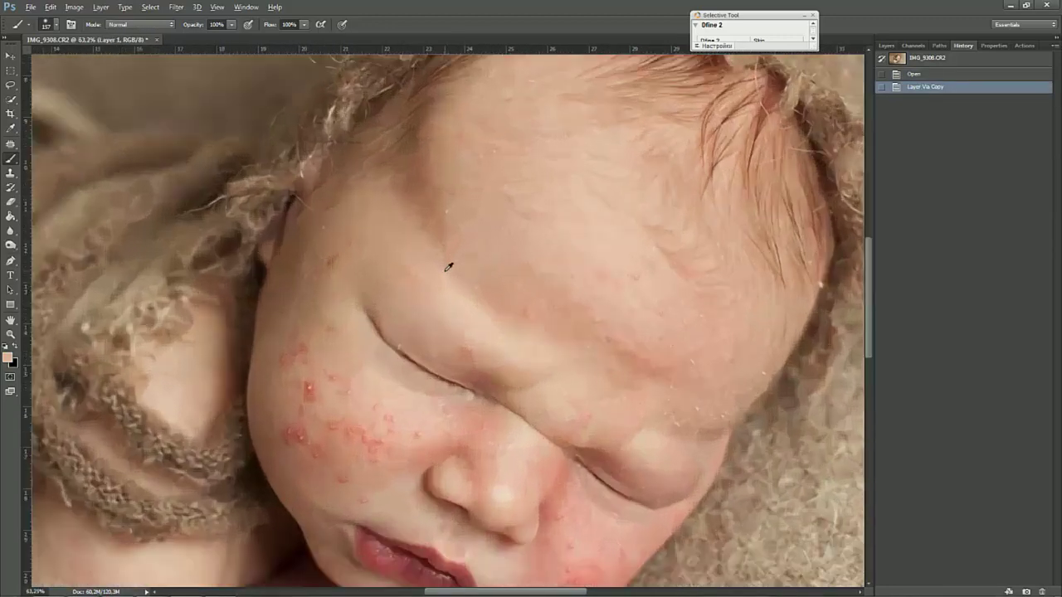
scroll(273, 346, "up", 3)
scroll(268, 348, "up", 3)
scroll(370, 320, "down", 1)
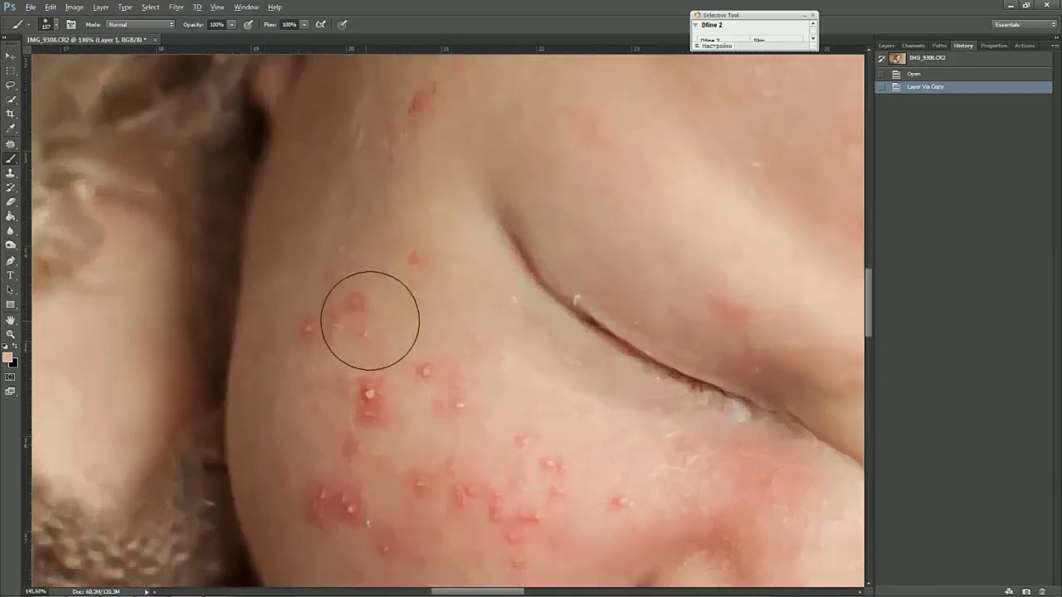
scroll(355, 322, "down", 1)
scroll(308, 327, "up", 1)
scroll(324, 332, "down", 2)
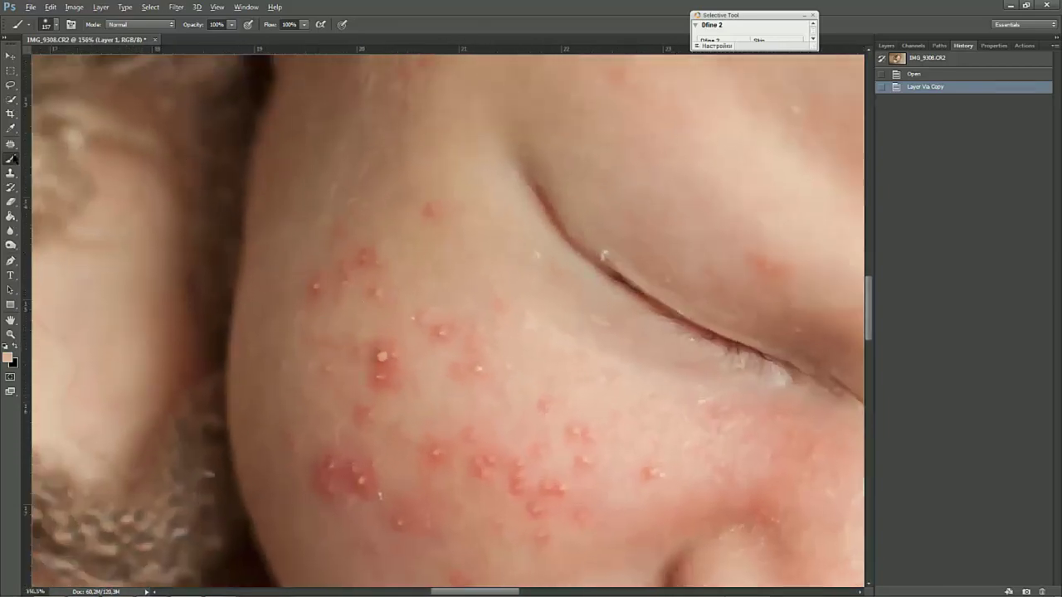
left_click(10, 145)
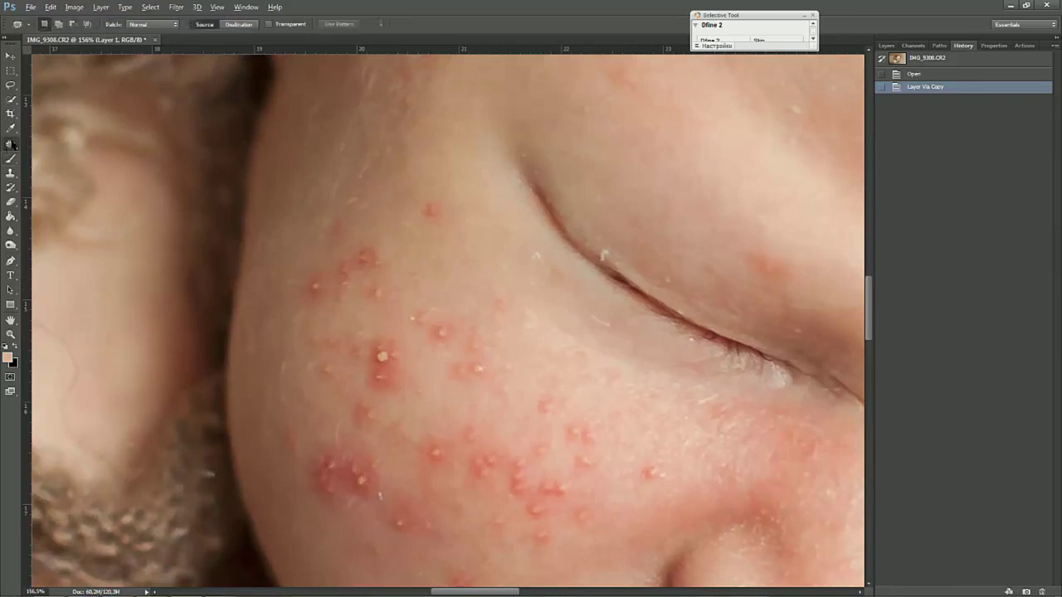
- Switch to the Spot Healing Brush at 27 px and heal the first cheek spot
right_click(11, 144)
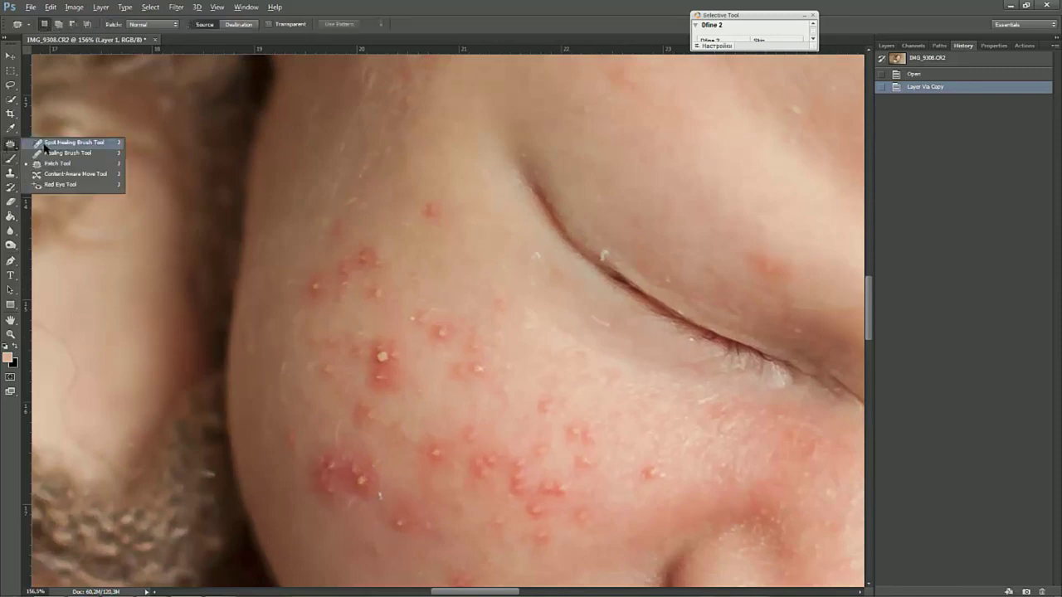
left_click(45, 144)
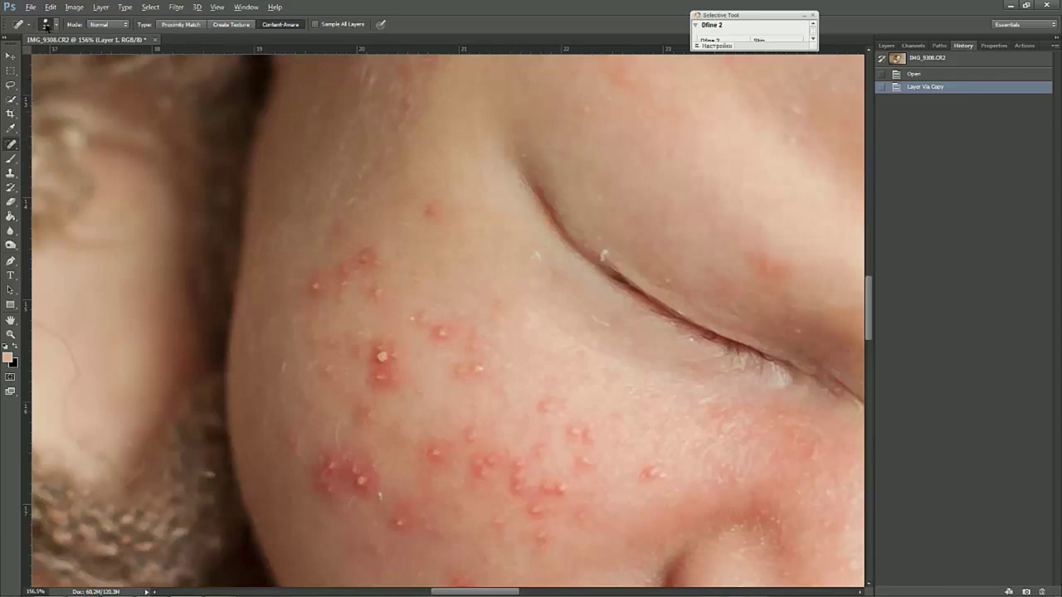
left_click(55, 25)
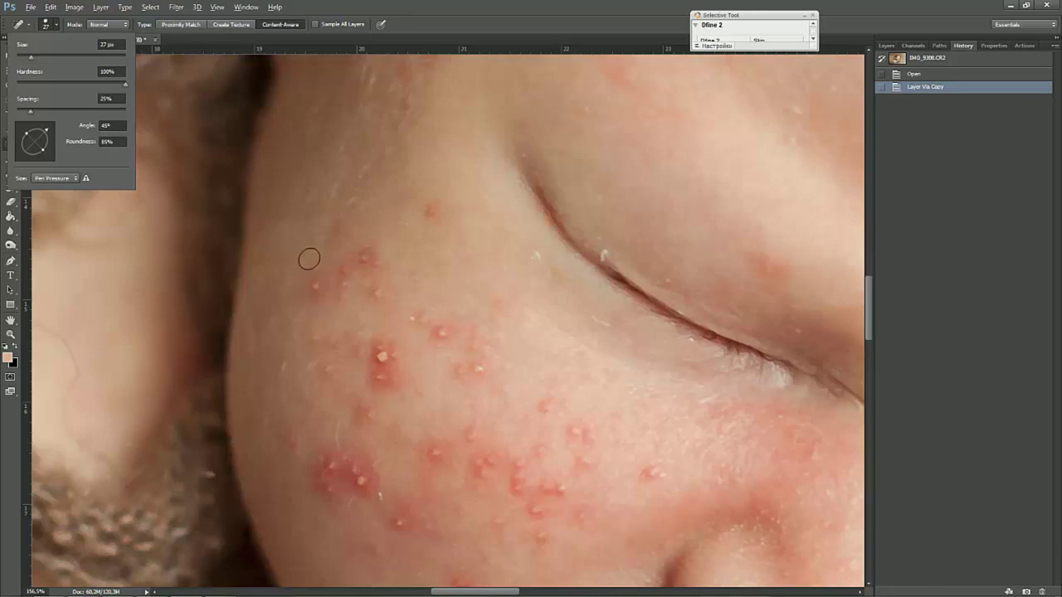
left_click(313, 278)
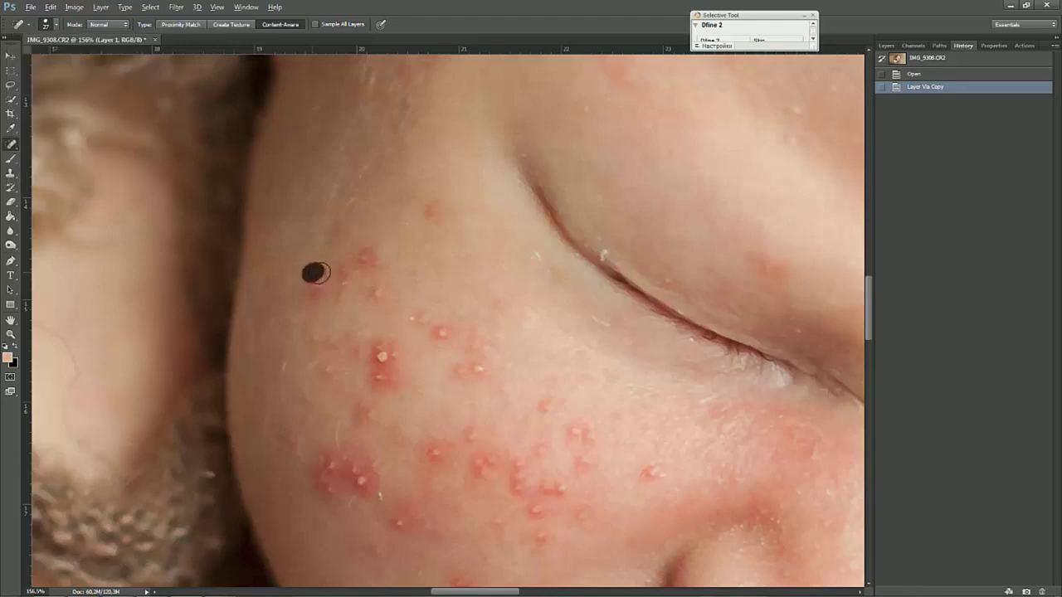
- Heal the red rash spots across the upper and middle cheek
left_click_drag(317, 282, 324, 293)
left_click(332, 209)
left_click(331, 233)
left_click(312, 271)
left_click(296, 289)
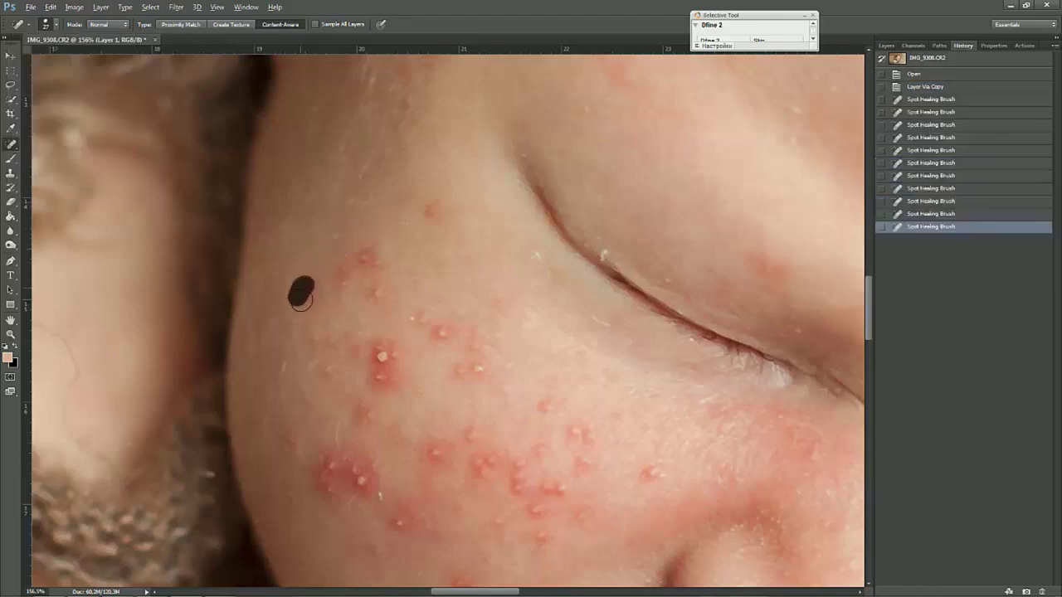
left_click(331, 268)
left_click(304, 287)
left_click(337, 275)
left_click(354, 258)
left_click(349, 277)
left_click(340, 299)
left_click(363, 253)
left_click(320, 279)
left_click(332, 280)
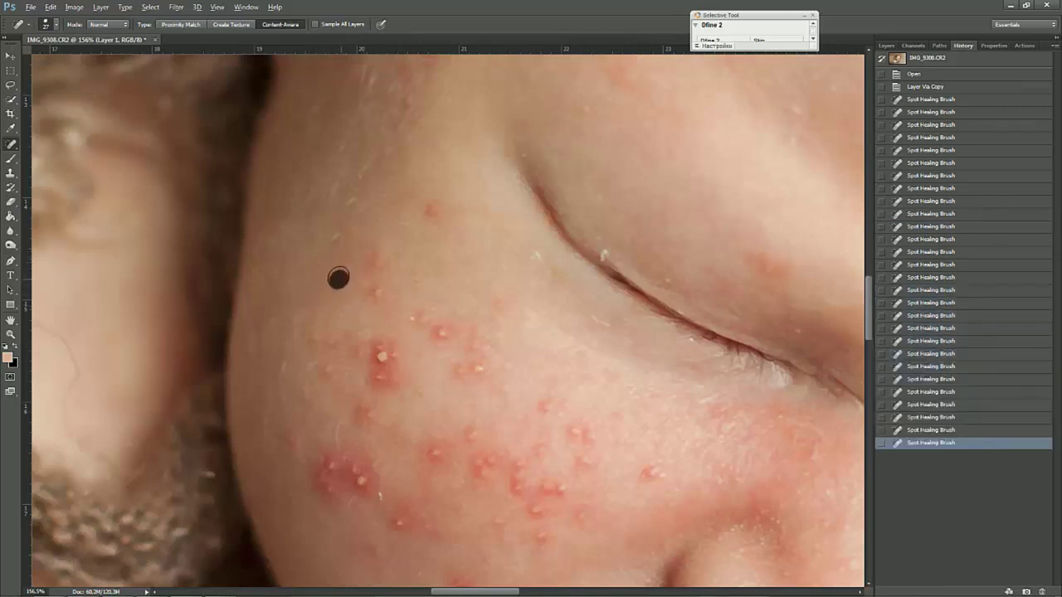
left_click(375, 247)
- Heal the spots up toward the eye crease and further right on the cheek
left_click(379, 268)
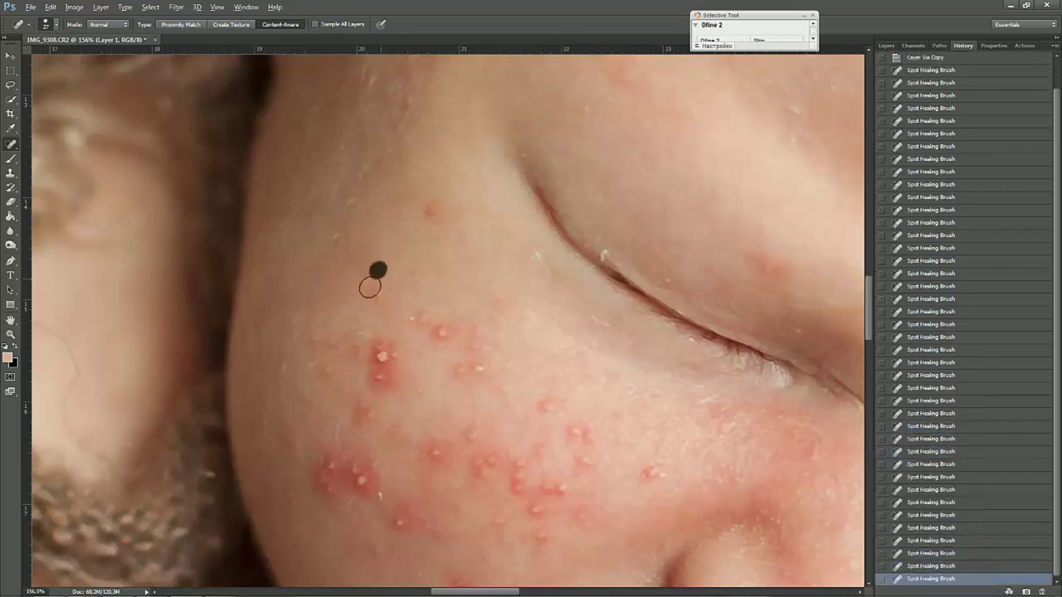
left_click(378, 290)
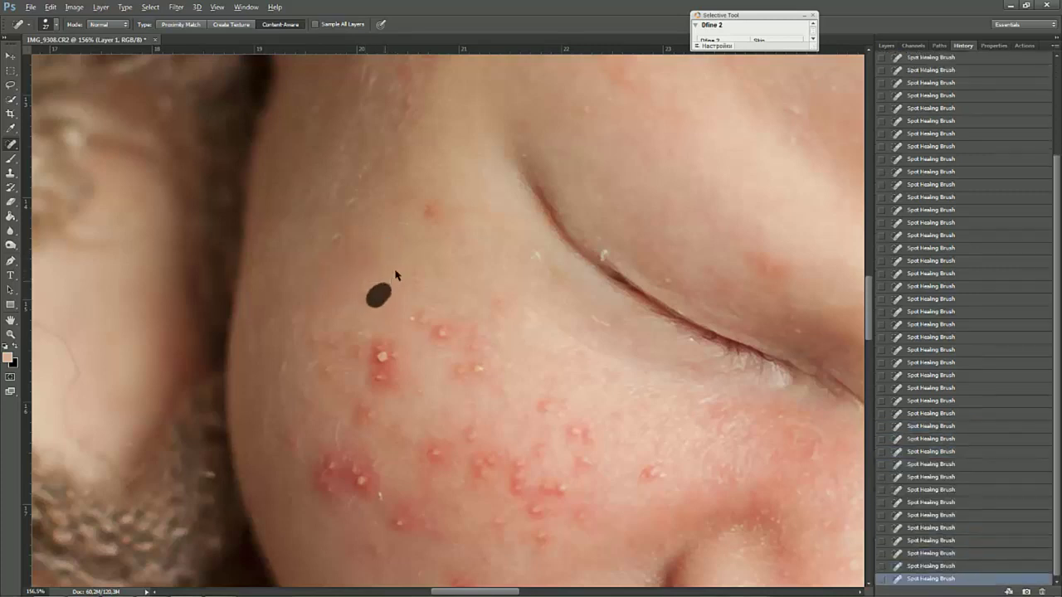
left_click(443, 190)
left_click(430, 209)
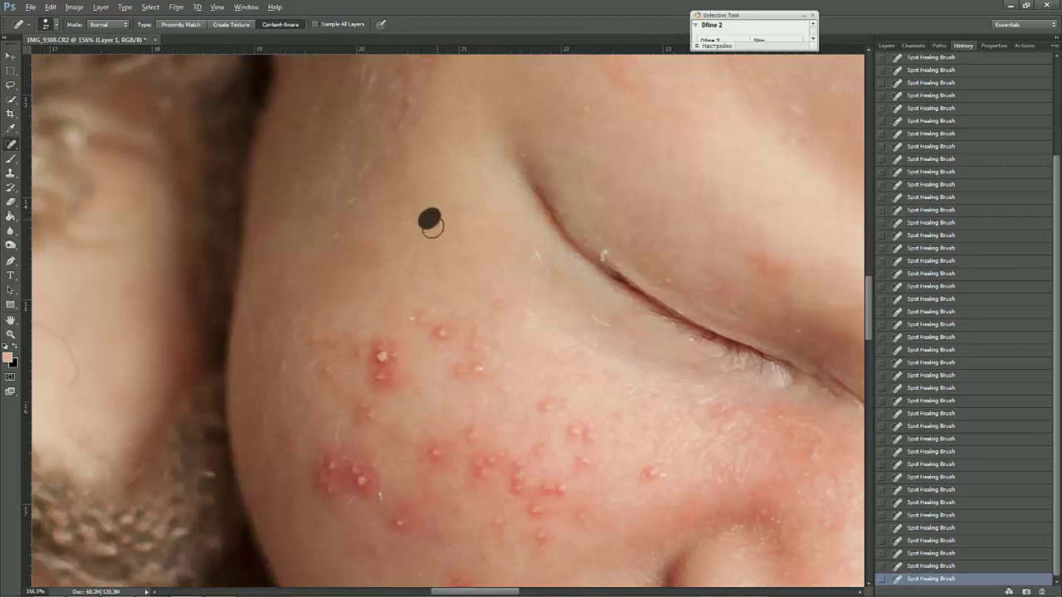
left_click(404, 349)
left_click(411, 328)
left_click(421, 310)
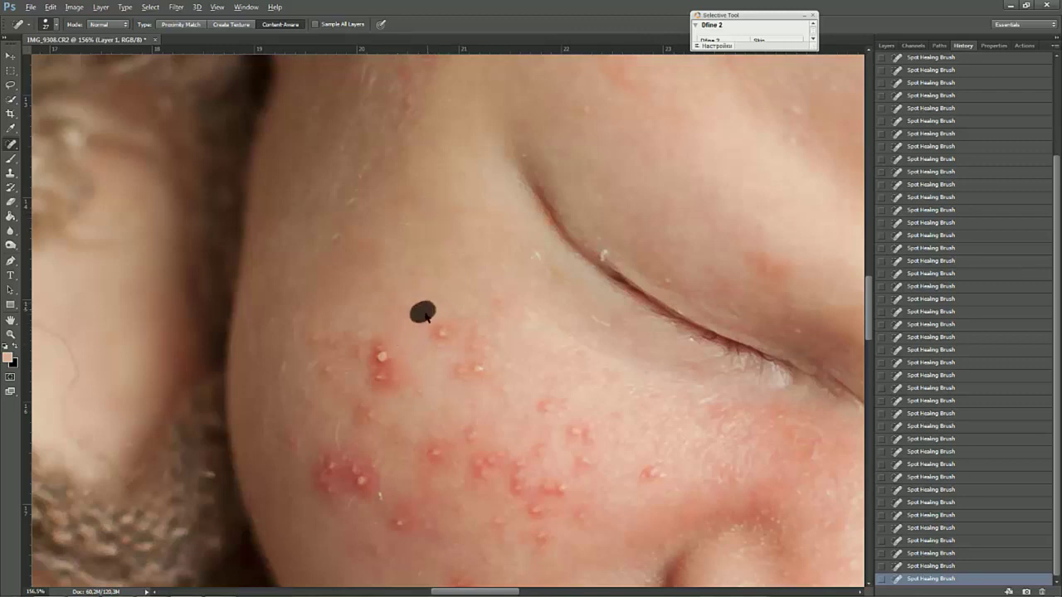
left_click(437, 329)
left_click(479, 345)
left_click(469, 375)
- Heal the clustered bumps on the cheek's left side and lower down
mouse_move(485, 373)
left_mouse_down()
mouse_move(435, 375)
mouse_move(379, 357)
left_mouse_up()
left_click(370, 367)
left_click(391, 382)
left_click(374, 353)
left_click(380, 373)
left_click(398, 384)
left_click(365, 356)
left_click(363, 368)
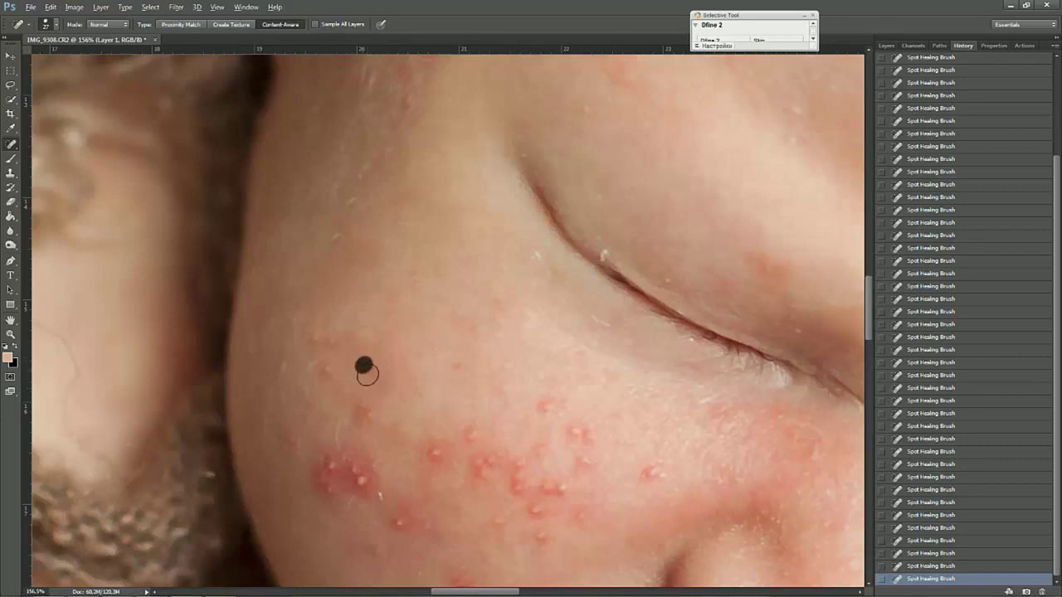
left_click(337, 357)
left_click(313, 340)
left_click(324, 358)
left_click(334, 377)
left_click(356, 403)
left_click(365, 411)
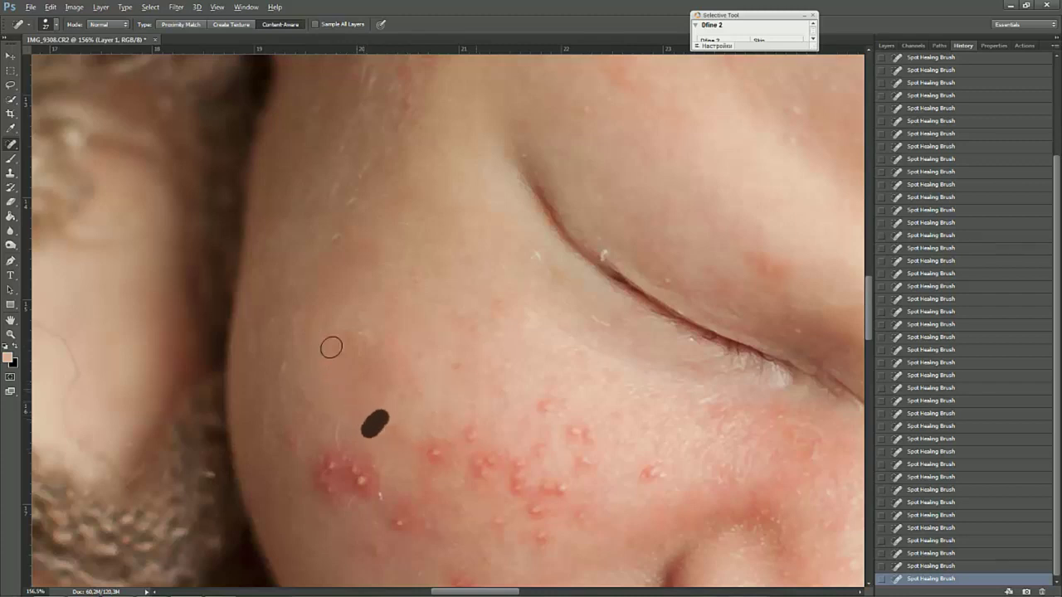
left_click_drag(336, 346, 313, 261)
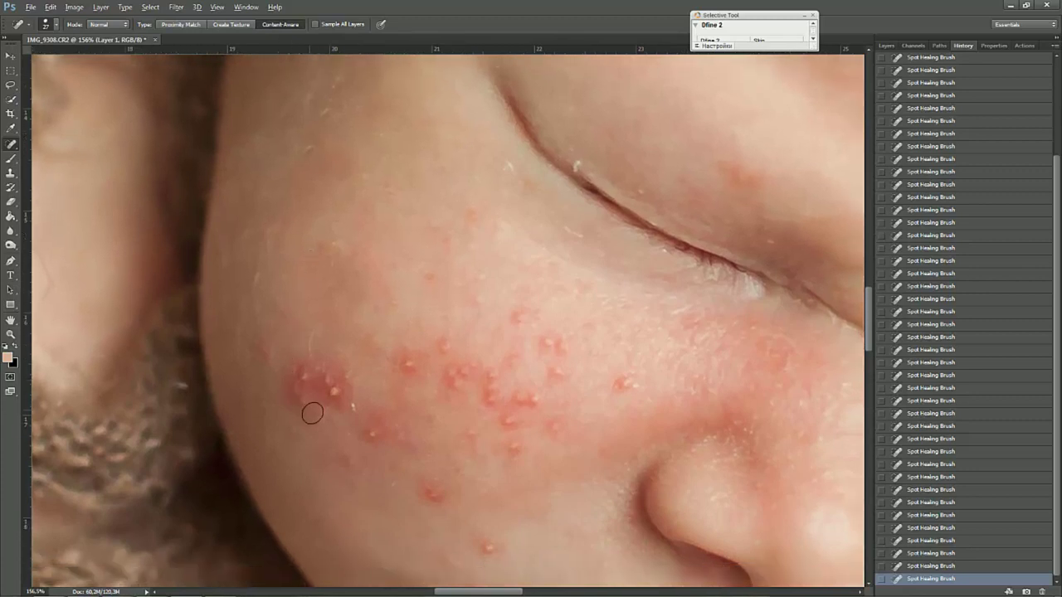
- Heal the red patch and scattered bumps on the outer lower cheek
left_click_drag(261, 350, 303, 396)
left_click(296, 393)
left_click(263, 410)
left_click(296, 423)
left_click(294, 362)
left_click(301, 374)
left_click(320, 377)
left_click(344, 395)
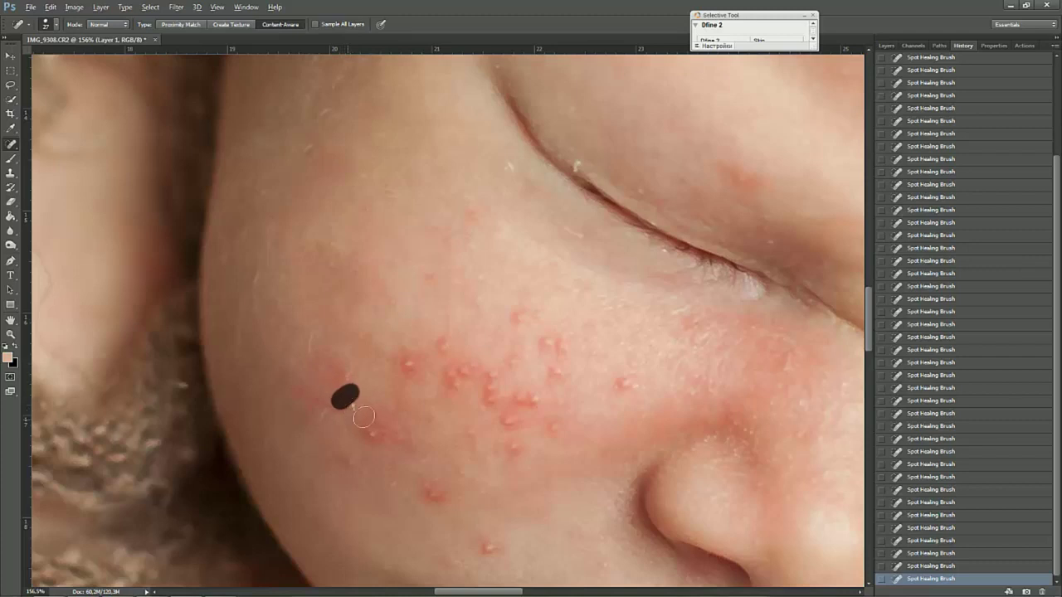
left_click(332, 361)
left_click(340, 373)
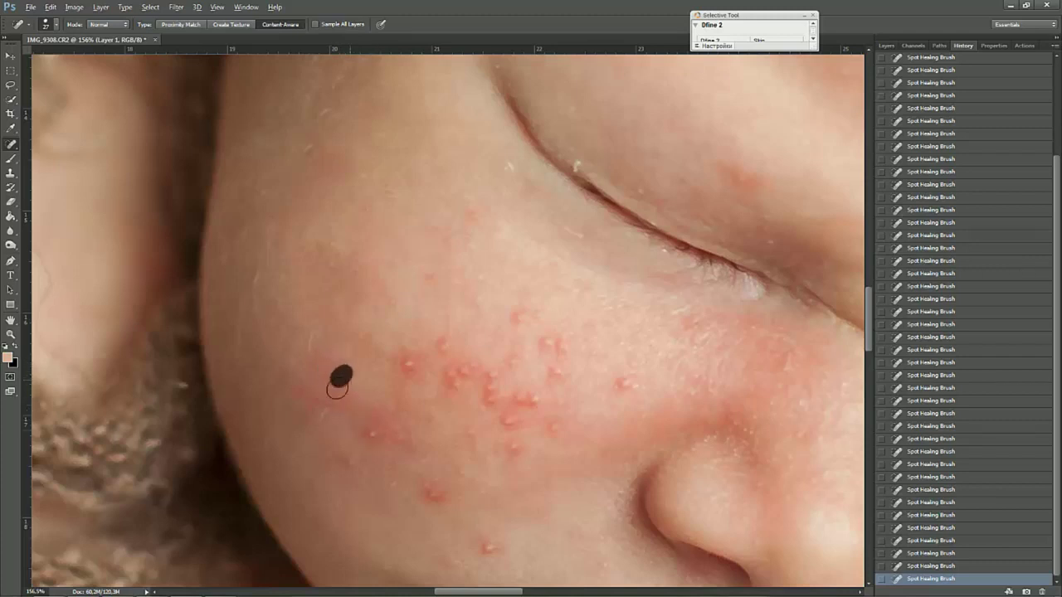
left_click(304, 396)
- Heal the remaining bumps down toward and along the jawline
left_click(322, 404)
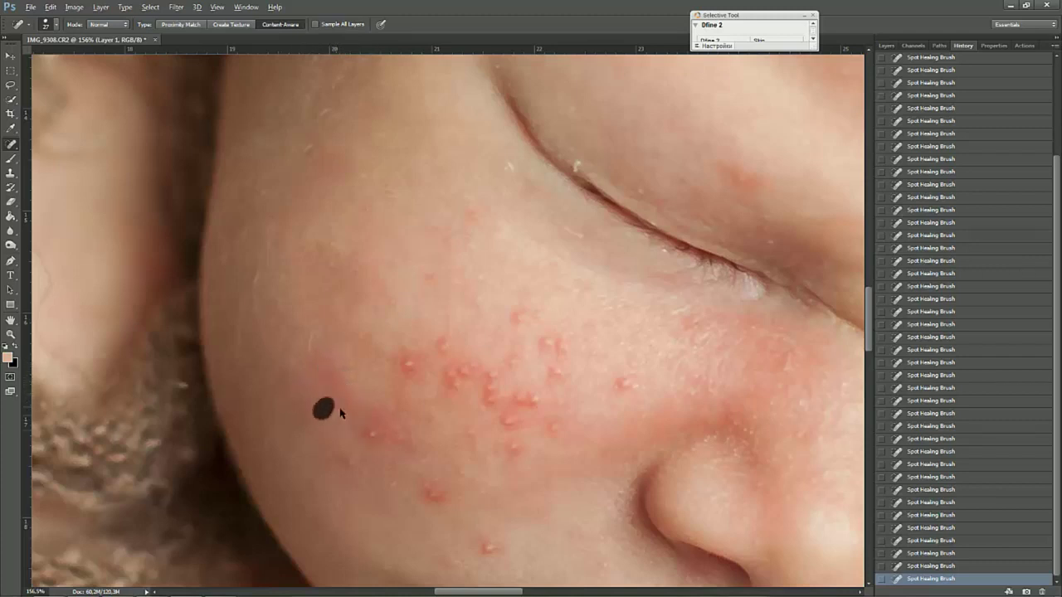
left_click(346, 410)
left_click(380, 434)
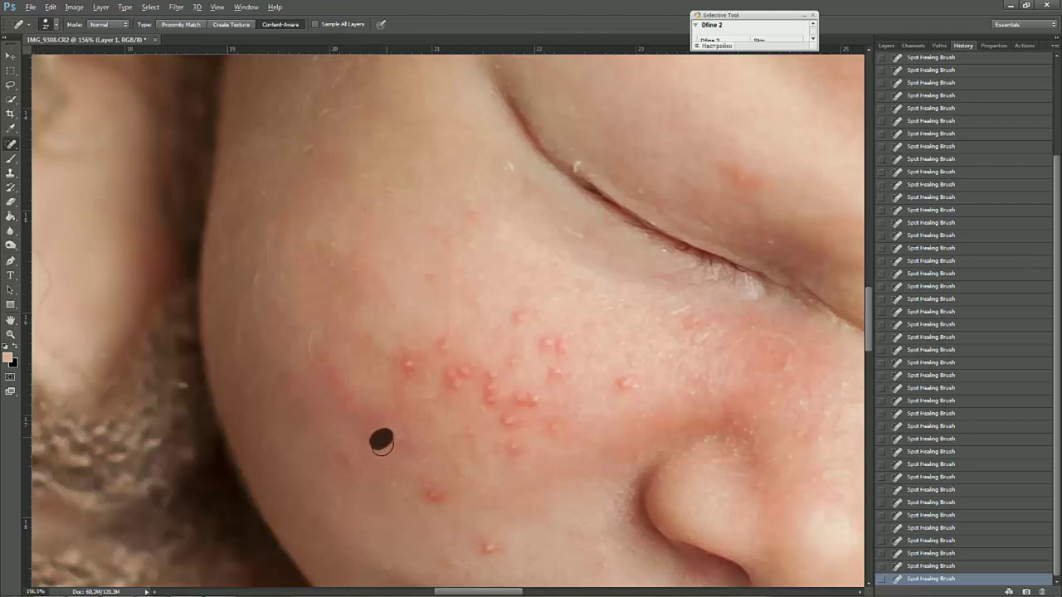
left_click(352, 458)
left_click(381, 465)
left_click(416, 476)
left_click(438, 492)
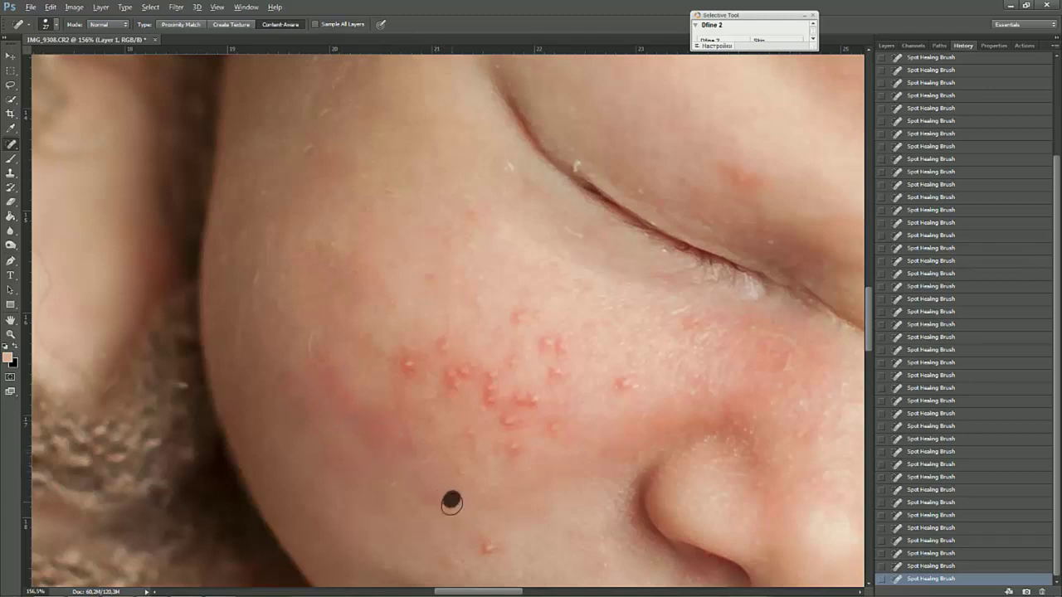
left_click(429, 490)
left_click(524, 533)
left_click(504, 552)
left_click(445, 559)
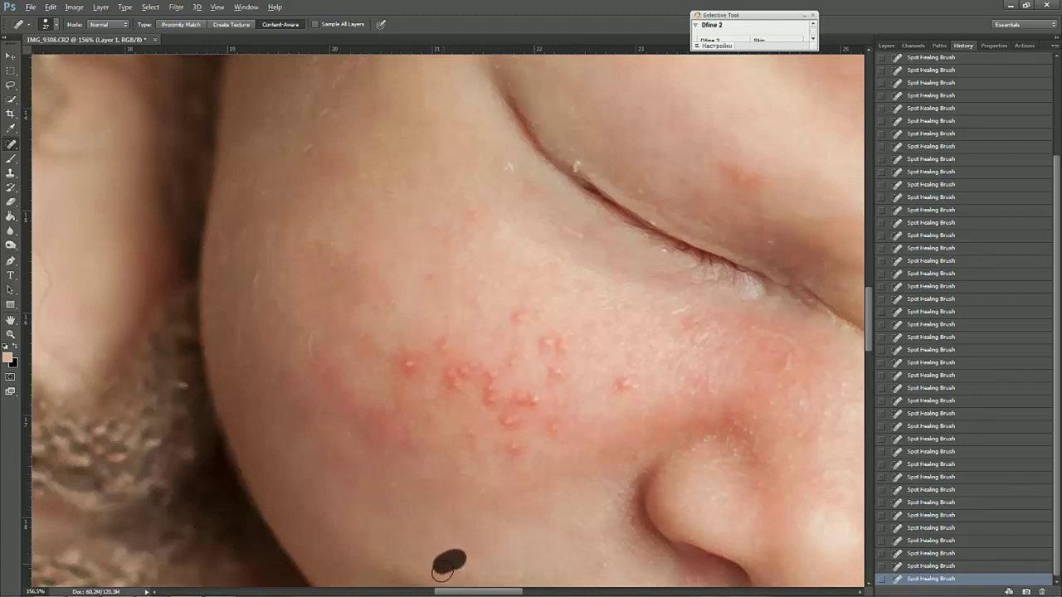
left_click(426, 546)
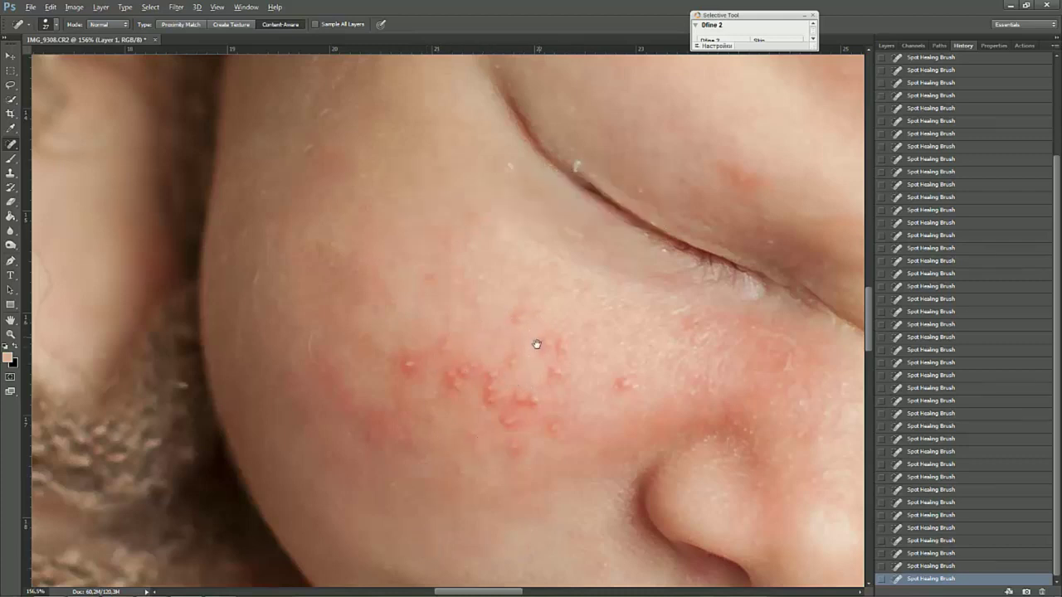
- Heal the rash spots on the cheek beside the nose, the upper cheek and below the eye
left_click_drag(537, 343, 441, 347)
left_click(291, 376)
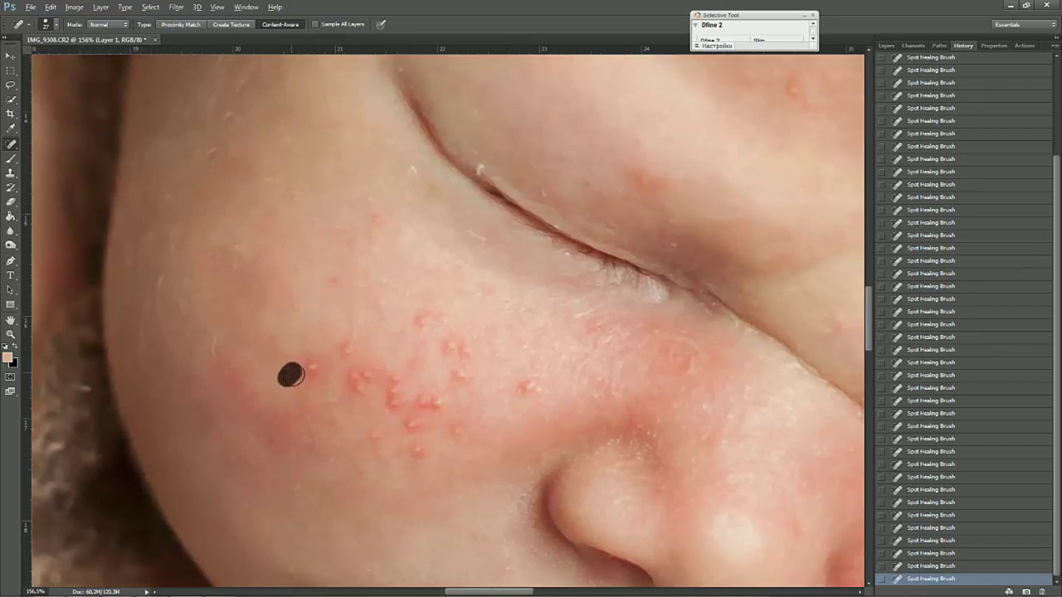
left_click(327, 371)
left_click(350, 347)
left_click(306, 375)
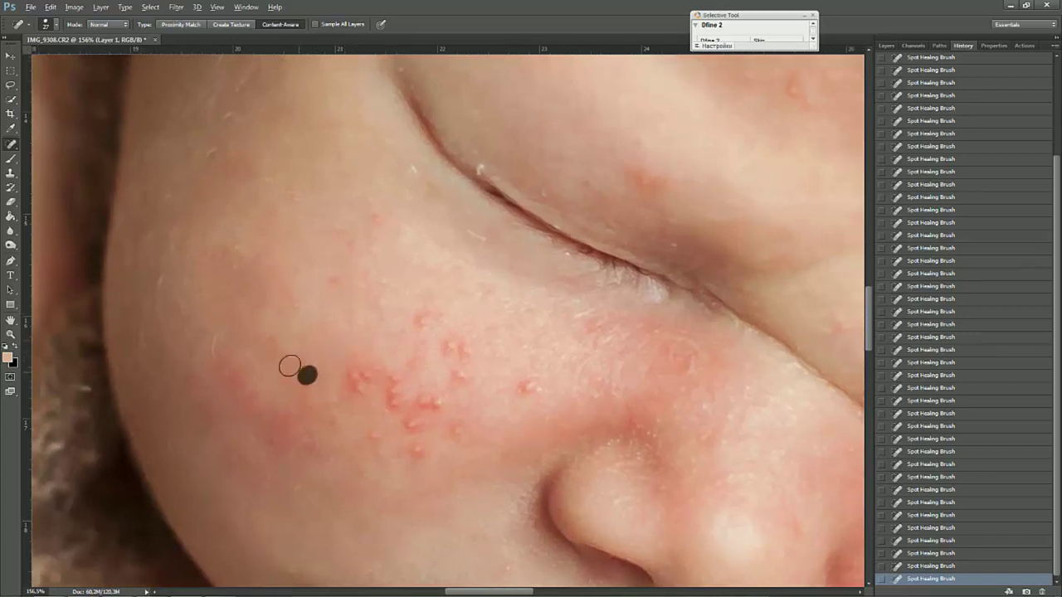
left_click(282, 347)
left_click(303, 291)
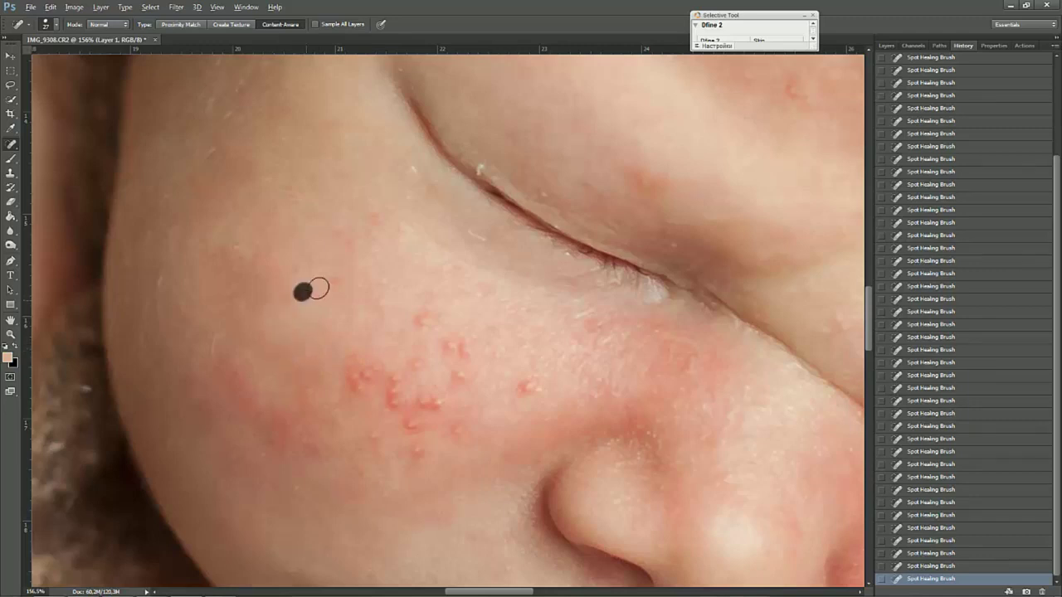
left_click(324, 287)
left_click(218, 229)
left_click(235, 250)
left_click(373, 202)
left_click(360, 223)
left_click(362, 241)
- Heal the red spots along the eyelid crease and upper eyelid
left_click(412, 174)
left_click(428, 190)
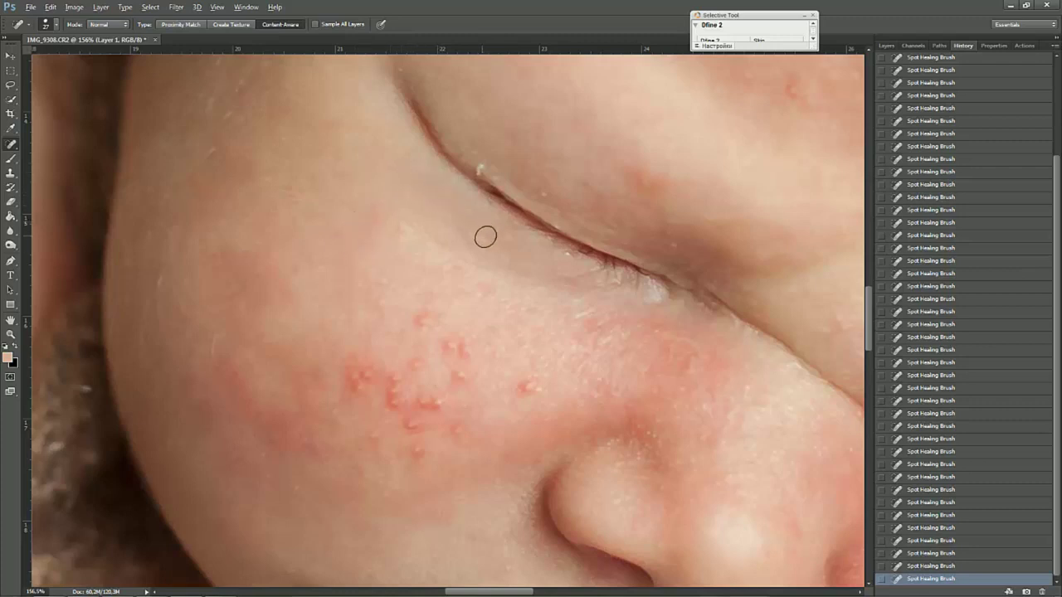
left_click_drag(486, 237, 467, 233)
left_click(481, 172)
left_click_drag(655, 186, 636, 184)
left_click(659, 183)
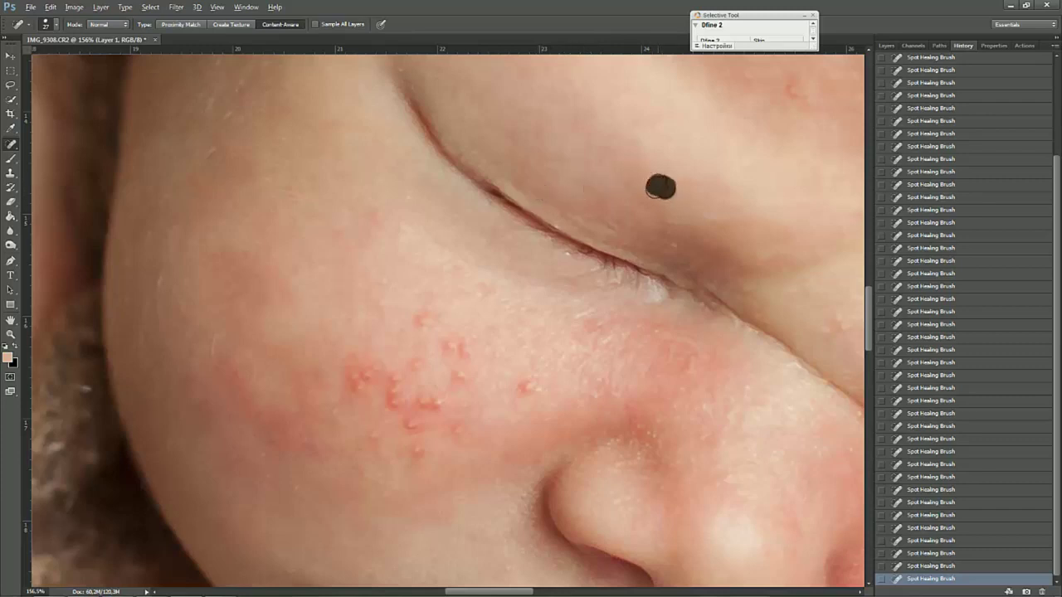
left_click(624, 186)
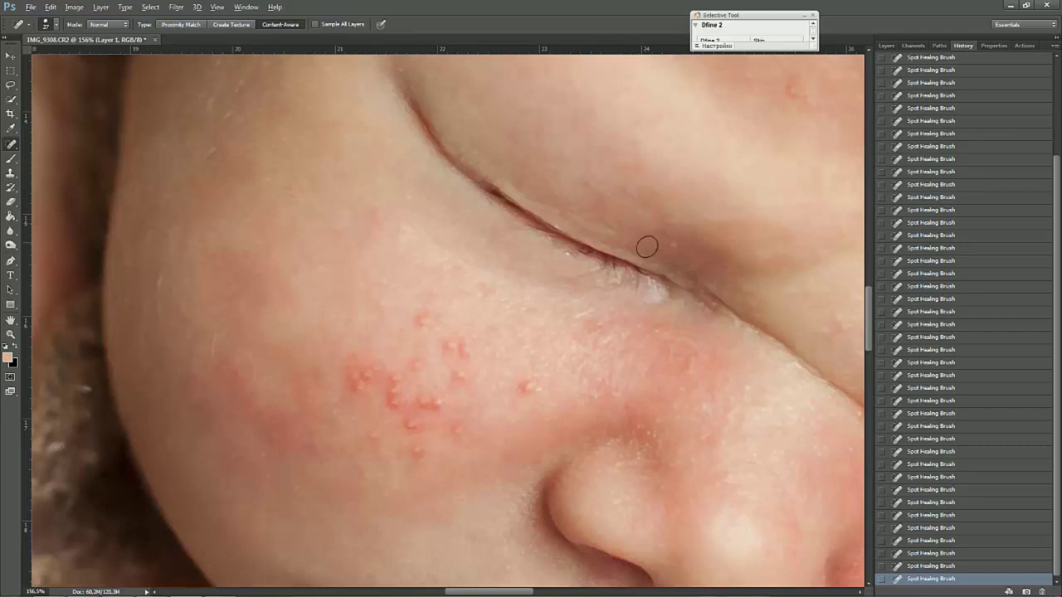
left_click(673, 244)
left_click(565, 257)
left_click(617, 279)
- Heal the red spots below the eye crease and along the lower cheek crease
left_click(590, 320)
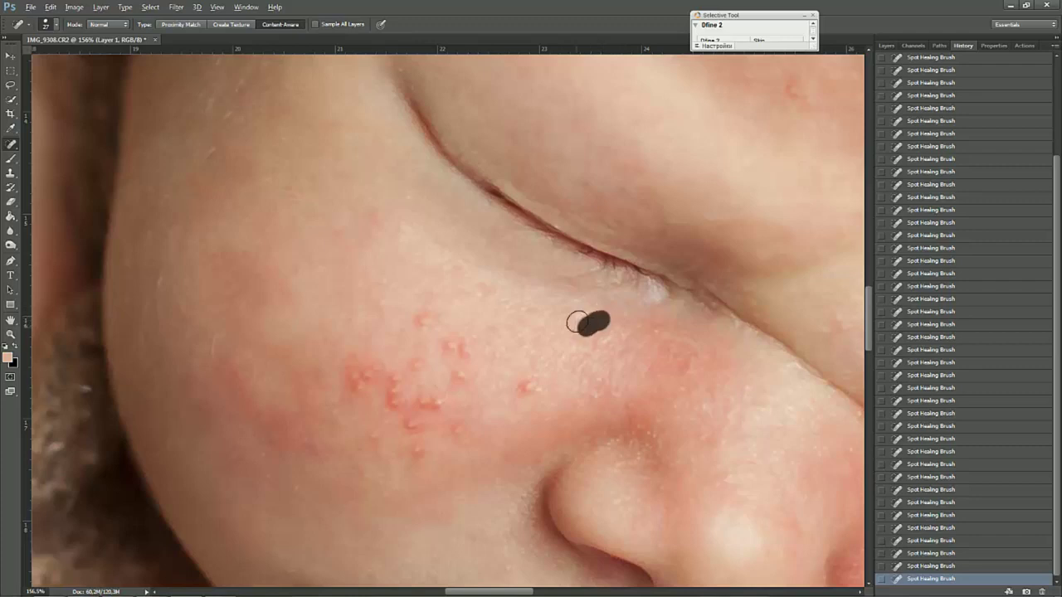
left_click_drag(604, 339, 619, 344)
left_click(612, 348)
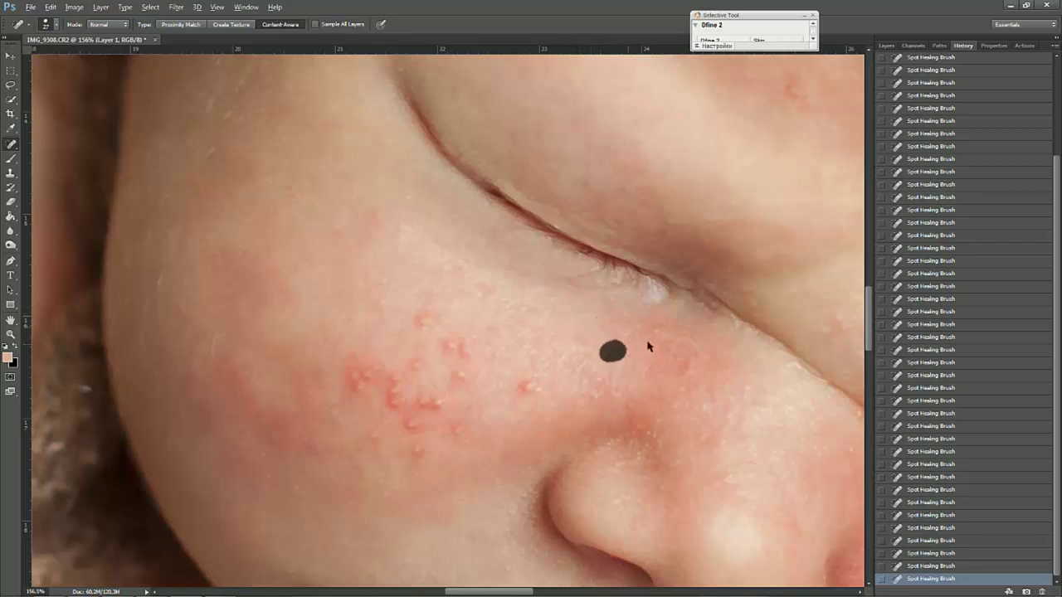
left_click(670, 330)
left_click(672, 339)
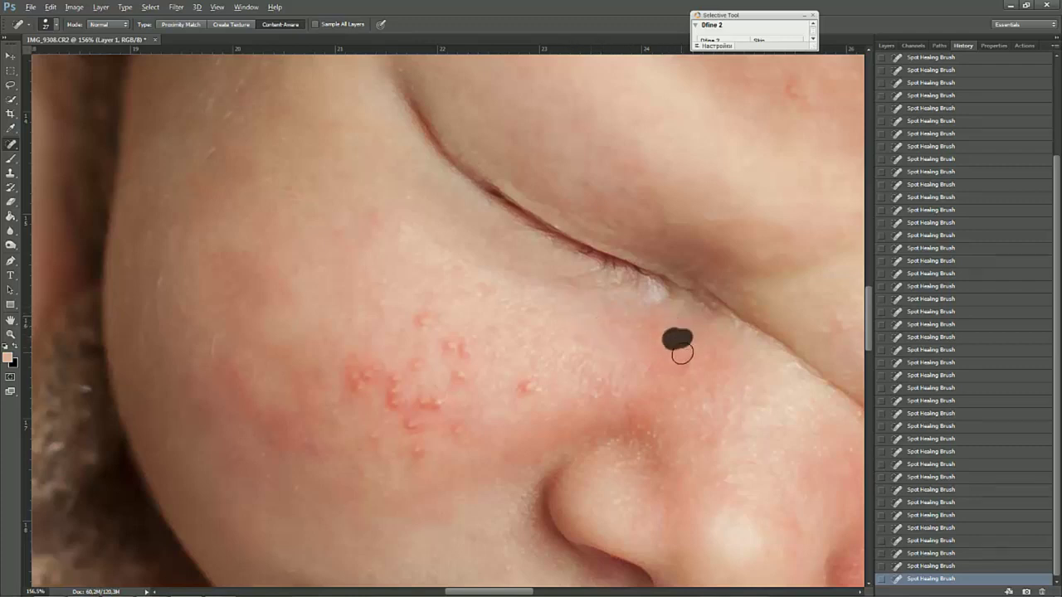
left_click(699, 368)
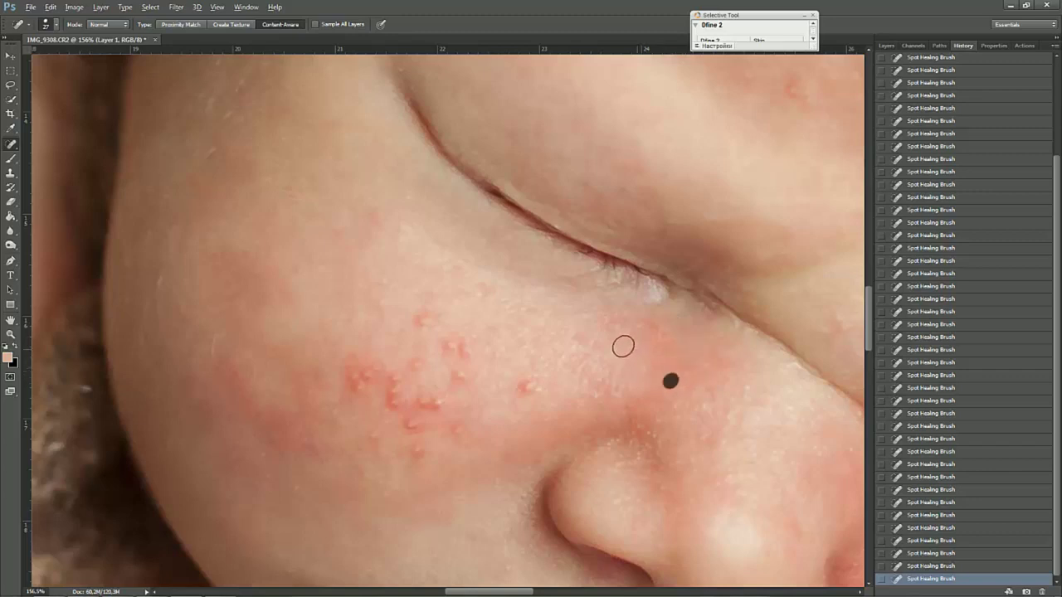
left_click(655, 367)
left_click_drag(611, 365, 600, 399)
left_click(536, 395)
- Paint out the rash streak, the mid-cheek spots and the cheek rash cluster
mouse_move(532, 365)
left_mouse_down()
mouse_move(439, 373)
mouse_move(457, 343)
left_mouse_up()
left_click(473, 292)
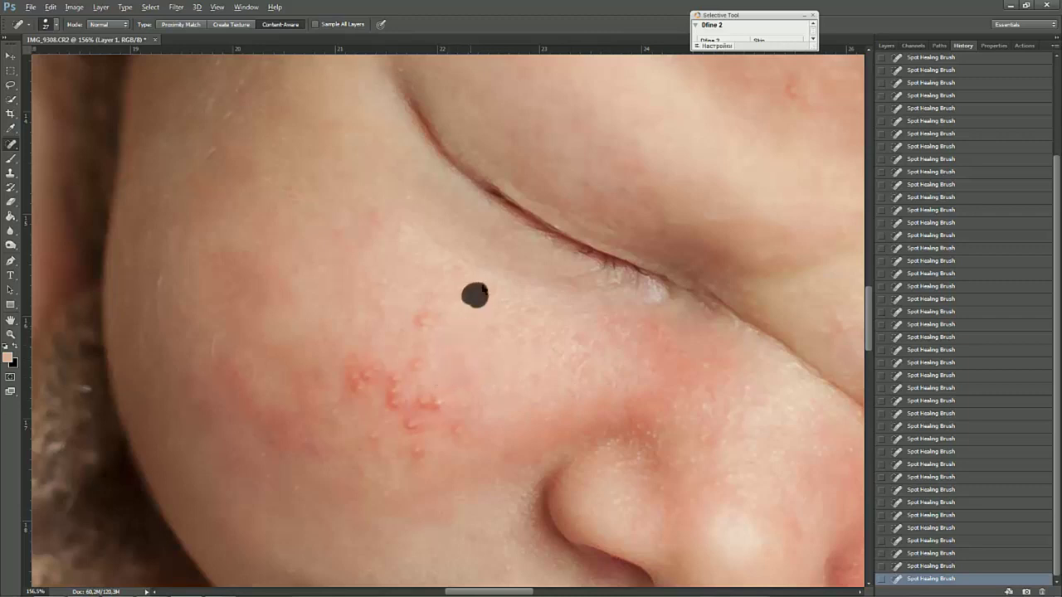
mouse_move(481, 282)
left_mouse_down()
mouse_move(434, 270)
mouse_move(420, 277)
left_mouse_up()
left_click(428, 320)
mouse_move(429, 325)
left_mouse_down()
mouse_move(422, 367)
mouse_move(409, 373)
mouse_move(397, 313)
left_mouse_up()
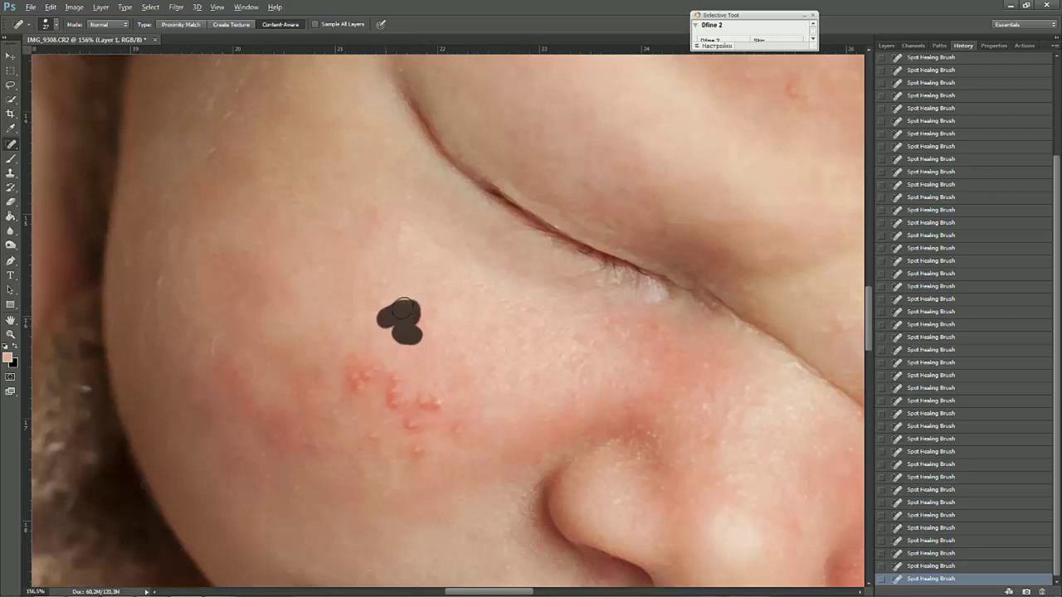
mouse_move(373, 256)
left_mouse_down()
mouse_move(358, 217)
mouse_move(370, 200)
left_mouse_up()
left_click(370, 221)
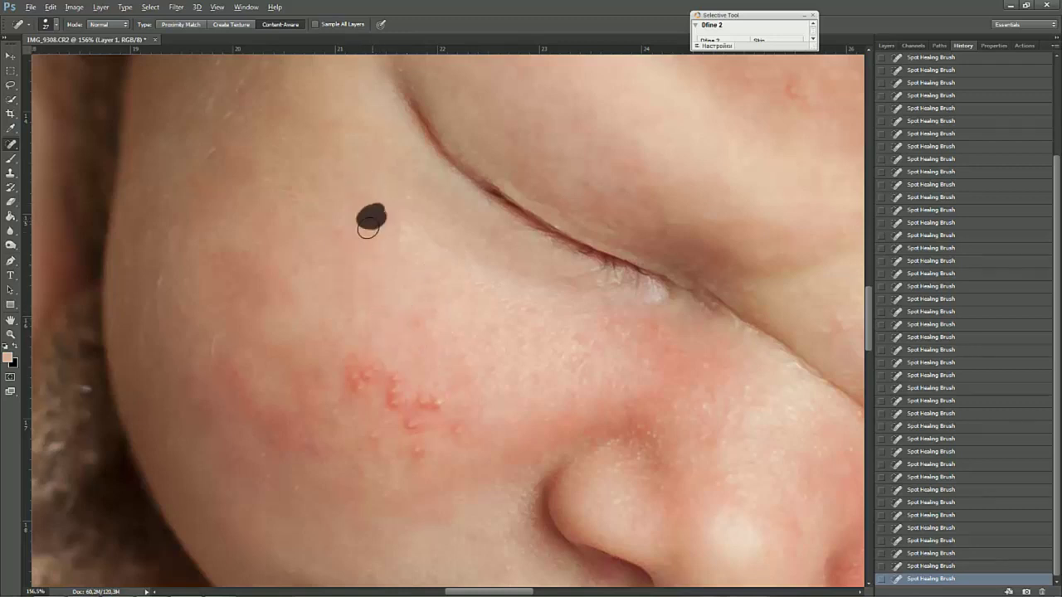
left_click(373, 370)
left_click_drag(373, 369, 348, 373)
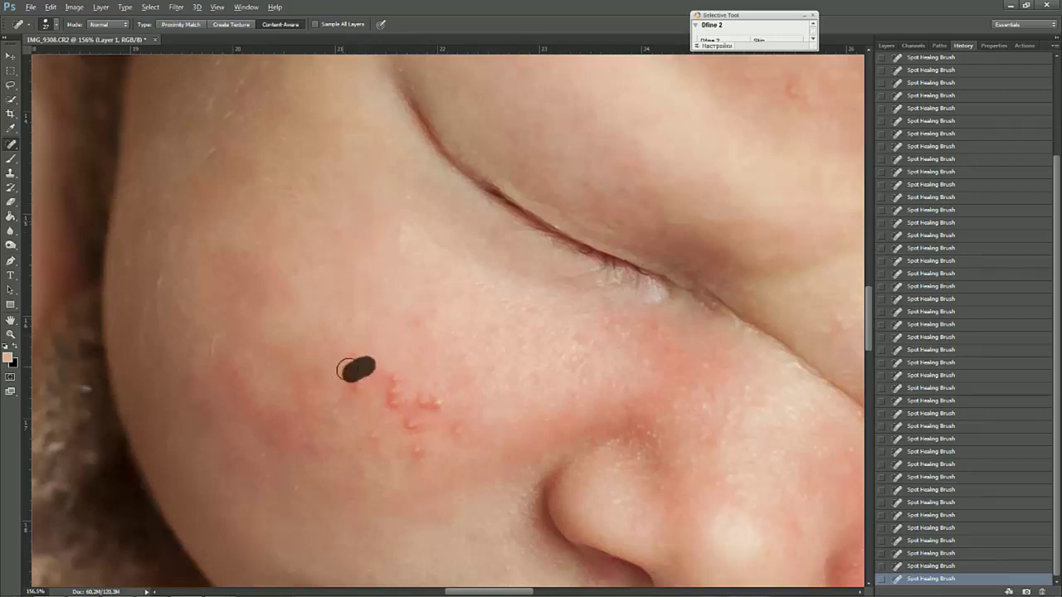
left_click(366, 380)
left_click_drag(375, 377, 393, 397)
left_click(382, 379)
- Heal the remaining cheek spots, the left-cheek red patch and the lower cluster
left_click_drag(404, 400, 415, 341)
left_click(430, 234)
left_click(438, 251)
left_click(394, 303)
left_click(382, 185)
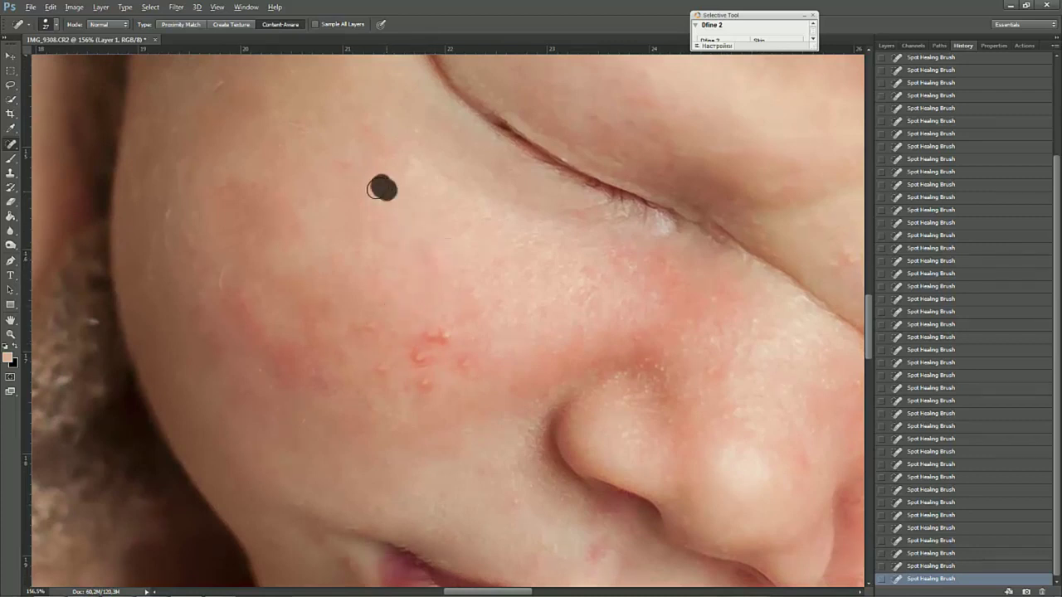
left_click(383, 224)
left_click(374, 337)
left_click(325, 325)
left_click(356, 336)
left_click(356, 314)
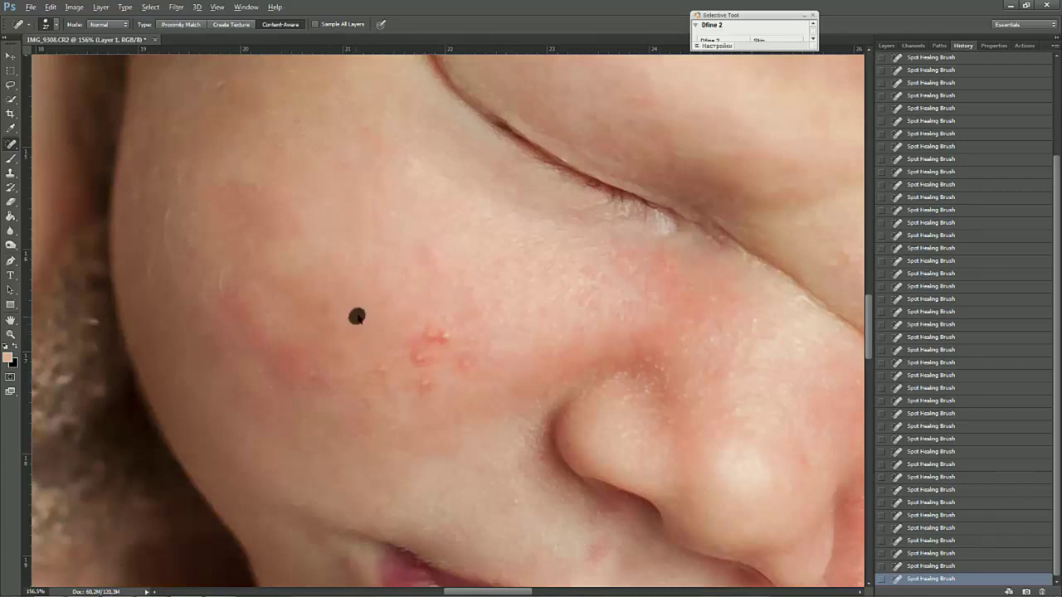
left_click(400, 366)
- Clear the last rash bumps and leftover red marks on the lower cheek
left_click(373, 364)
left_click(414, 334)
left_click(427, 346)
left_click(442, 330)
left_click(439, 331)
left_click(417, 351)
left_click(432, 384)
left_click(460, 360)
left_click_drag(460, 357, 488, 345)
left_click(439, 334)
left_click_drag(423, 340, 436, 355)
left_click(460, 372)
- Heal the redness running across the cheek to the outer cheek
left_click_drag(369, 433, 364, 370)
left_click(414, 317)
left_click(351, 310)
left_click_drag(305, 310, 247, 308)
left_click(244, 299)
left_click(220, 277)
left_click(198, 249)
left_click(208, 199)
mouse_move(215, 210)
left_mouse_down()
mouse_move(213, 239)
mouse_move(262, 269)
left_mouse_up()
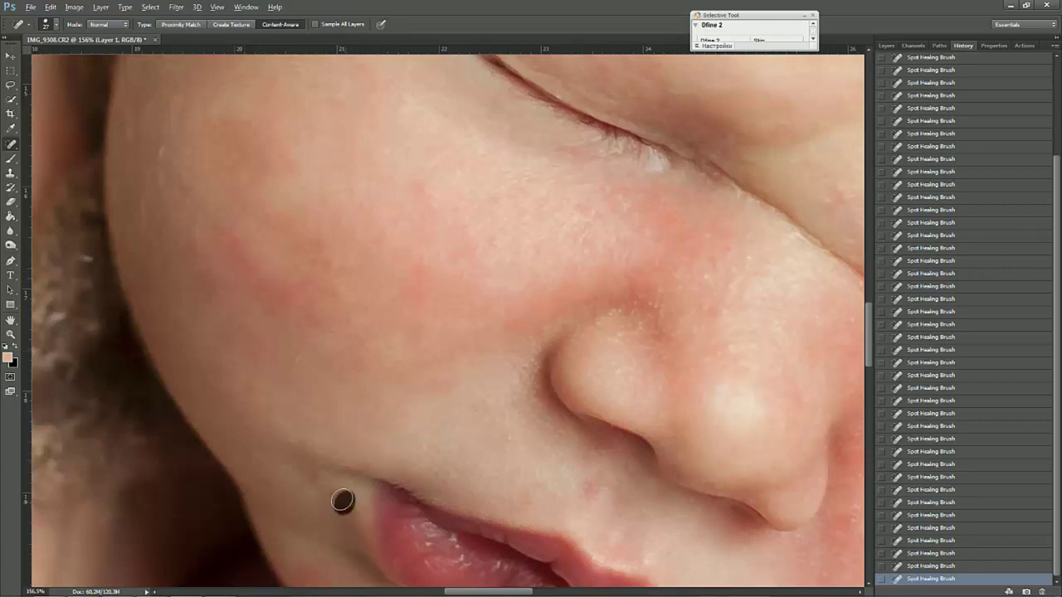
- Heal the spots above the lip and between the nose and mouth
left_click_drag(318, 484, 311, 481)
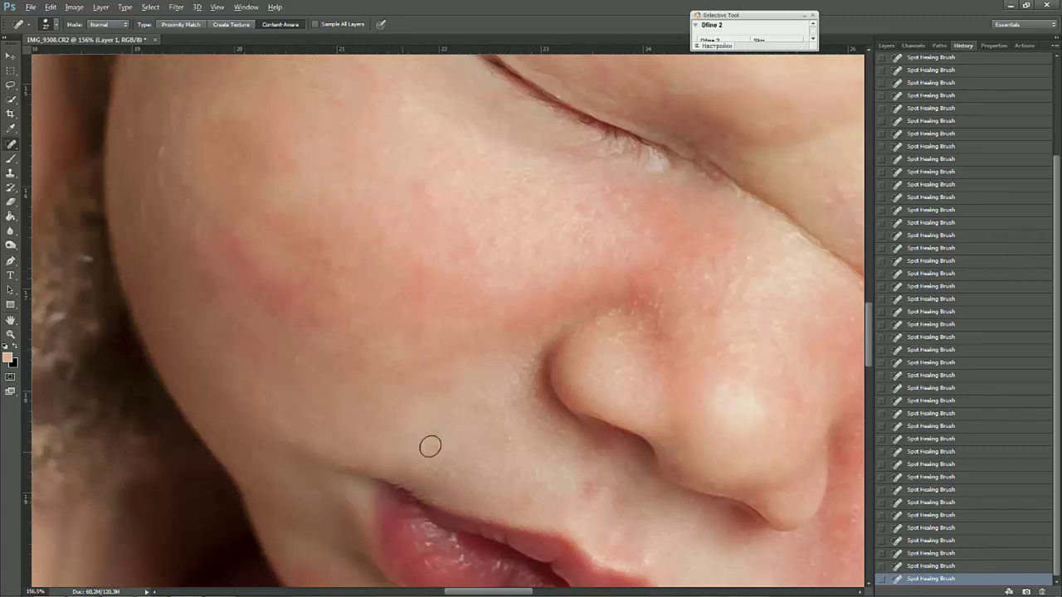
left_click(561, 479)
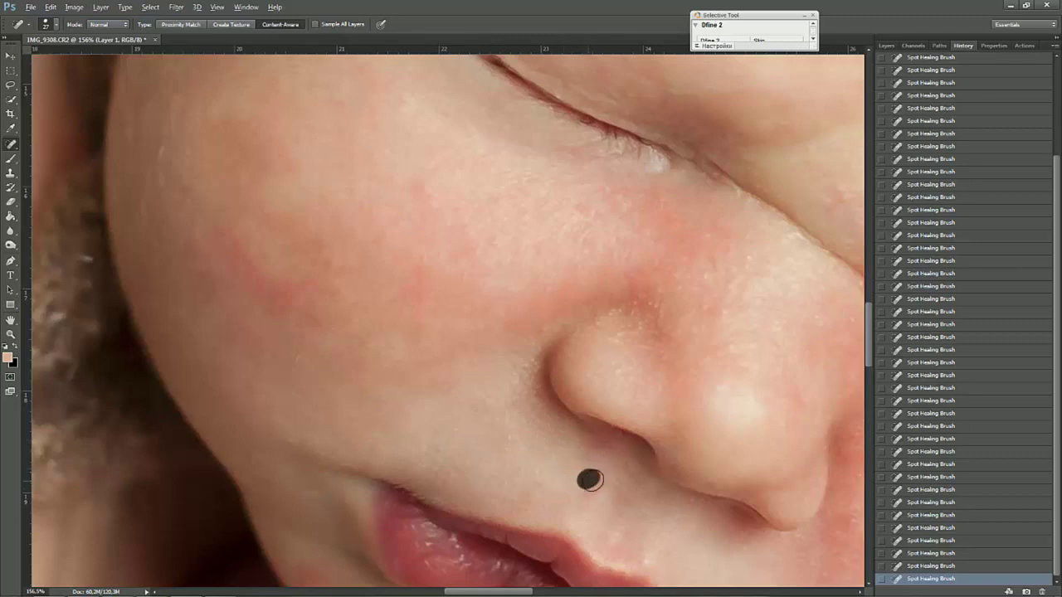
left_click(578, 441)
left_click(494, 433)
left_click(514, 424)
left_click(525, 422)
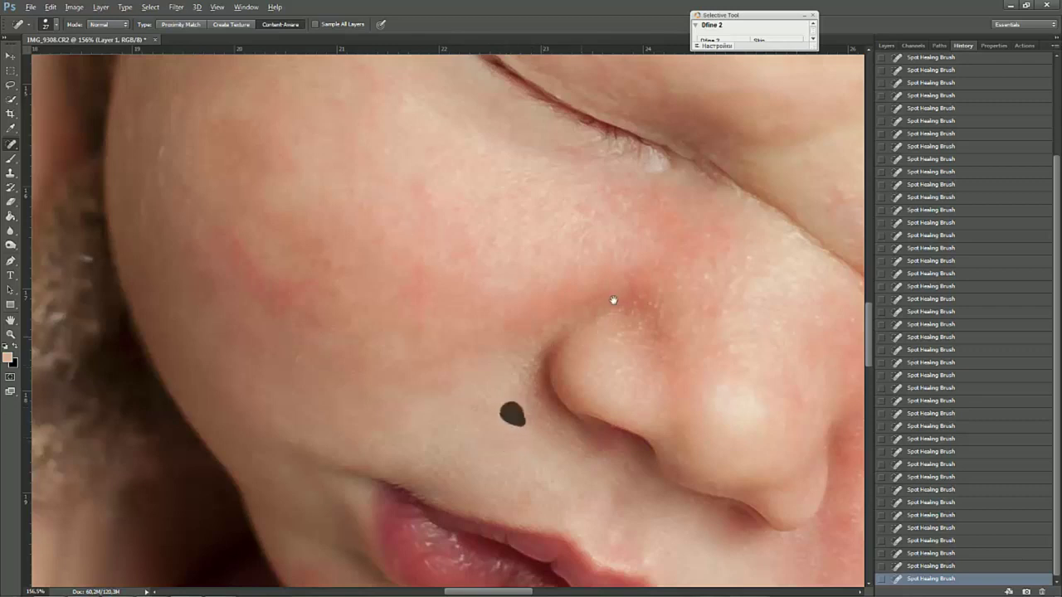
mouse_move(581, 330)
left_mouse_down()
mouse_move(496, 479)
mouse_move(482, 483)
left_mouse_up()
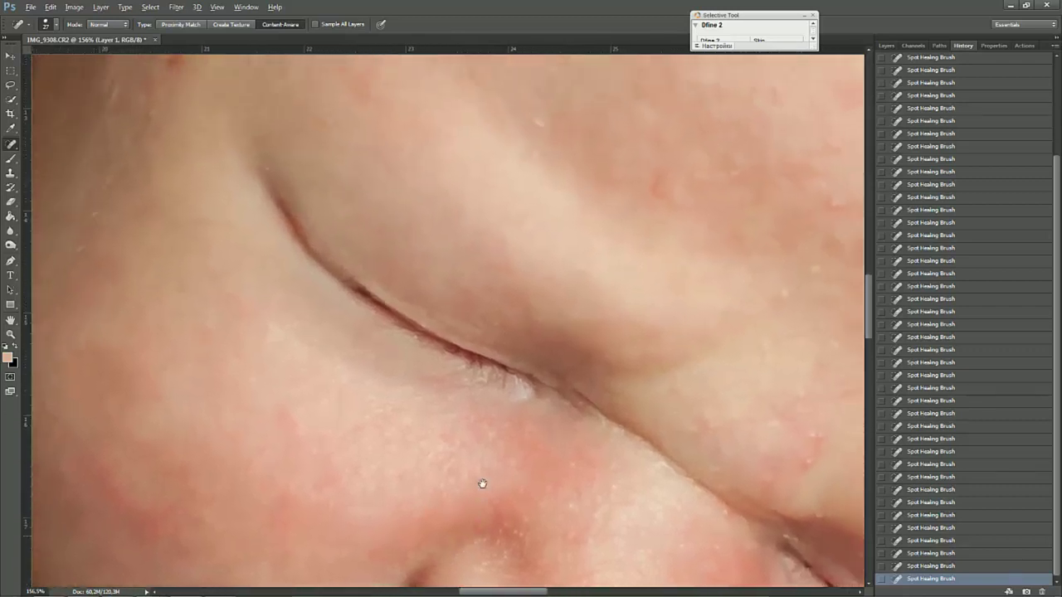
- Pan to the skin fold by the hair and heal its red spots
mouse_move(464, 379)
left_mouse_down()
mouse_move(470, 445)
mouse_move(530, 495)
mouse_move(543, 528)
left_mouse_up()
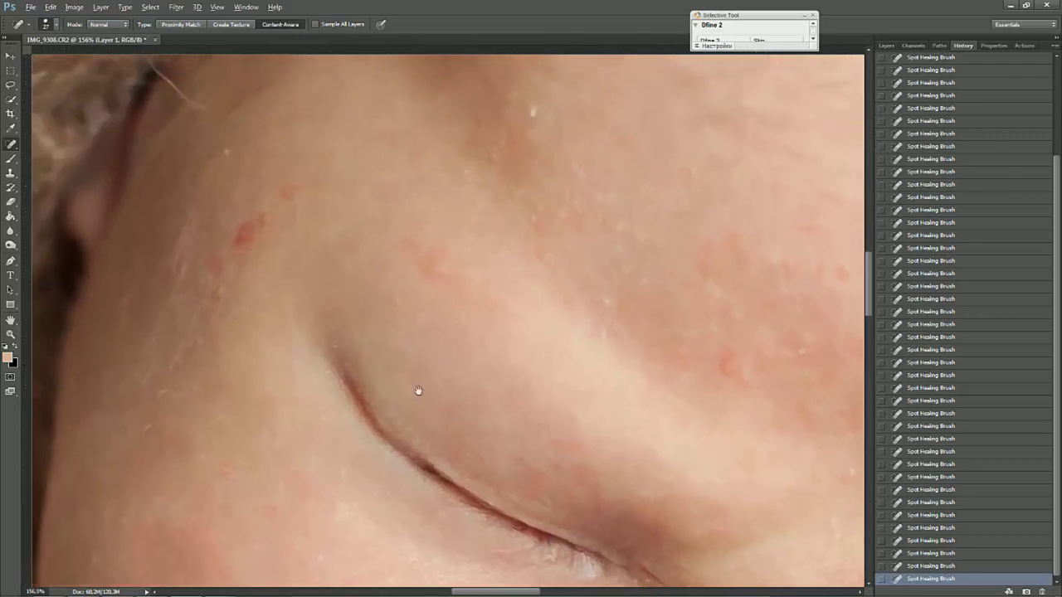
left_click_drag(233, 280, 274, 320)
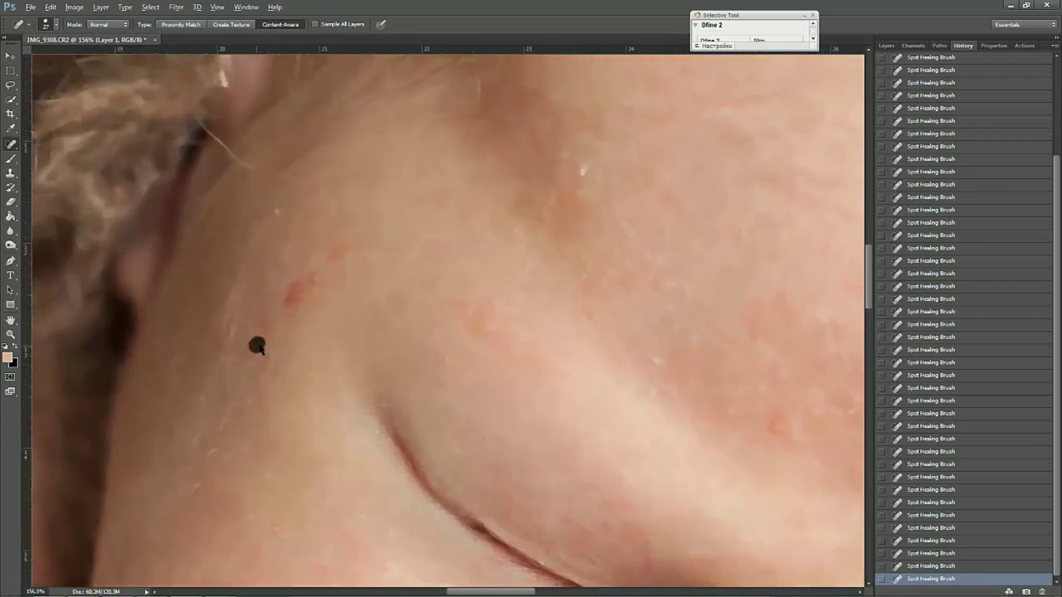
left_click(272, 309)
left_click_drag(267, 327, 267, 359)
left_click_drag(287, 292, 320, 267)
left_click(346, 240)
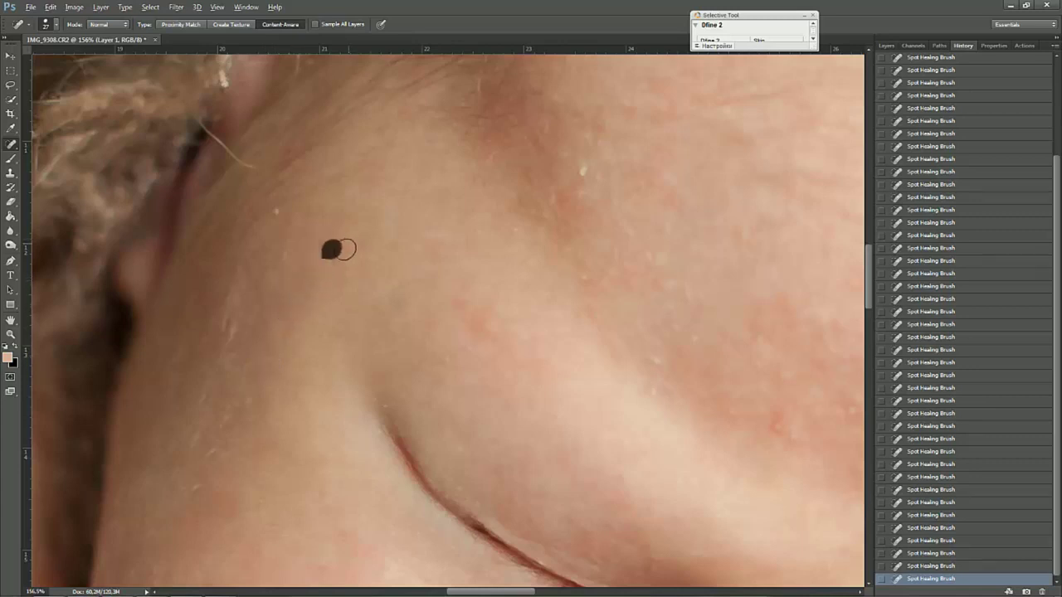
left_click(276, 209)
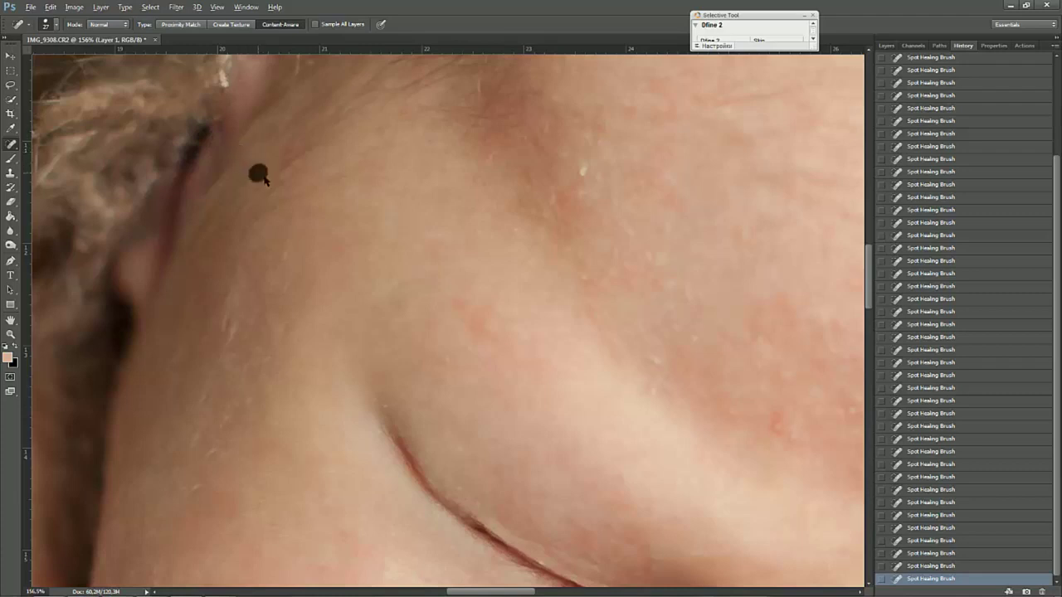
left_click_drag(457, 242, 292, 355)
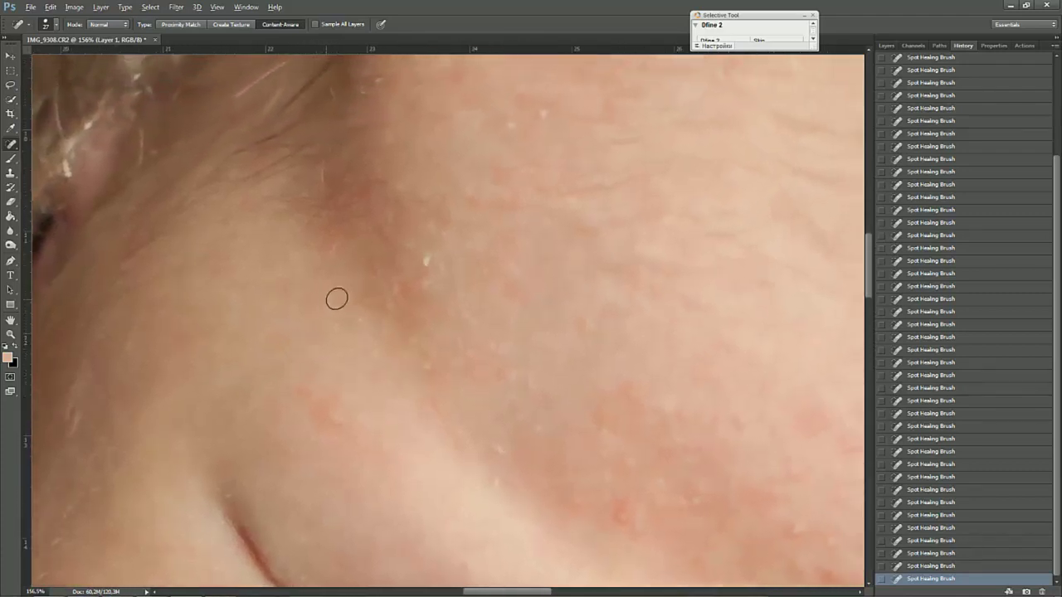
- Heal the rash spots on the skin below the hair and near the crease
left_click_drag(296, 200, 294, 282)
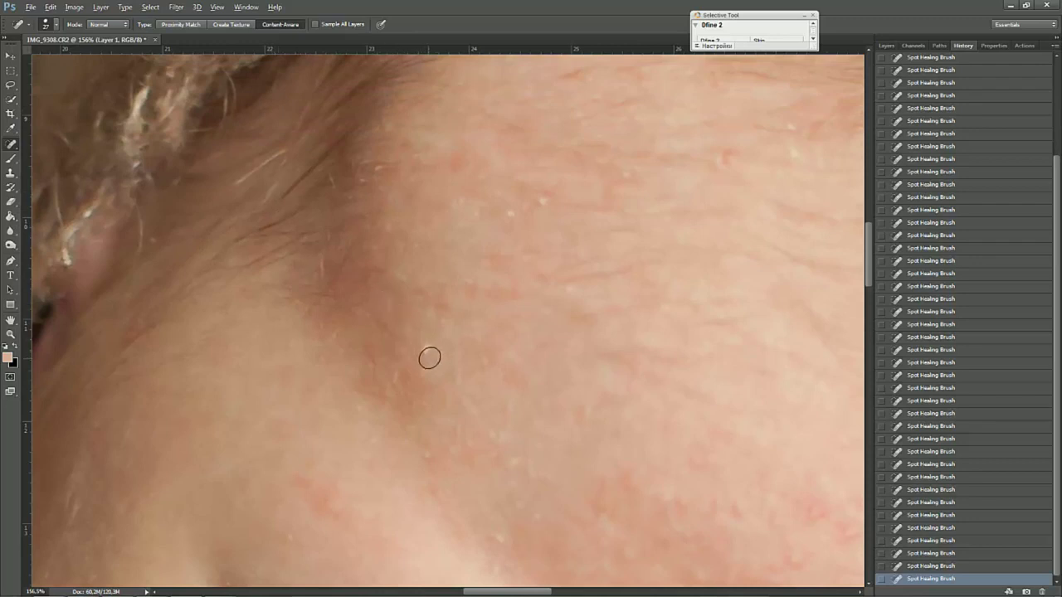
mouse_move(518, 291)
left_mouse_down()
mouse_move(404, 238)
mouse_move(370, 170)
left_mouse_up()
left_click(324, 490)
left_click(332, 452)
left_click(347, 483)
mouse_move(164, 415)
left_mouse_down()
mouse_move(179, 416)
mouse_move(154, 456)
left_mouse_up()
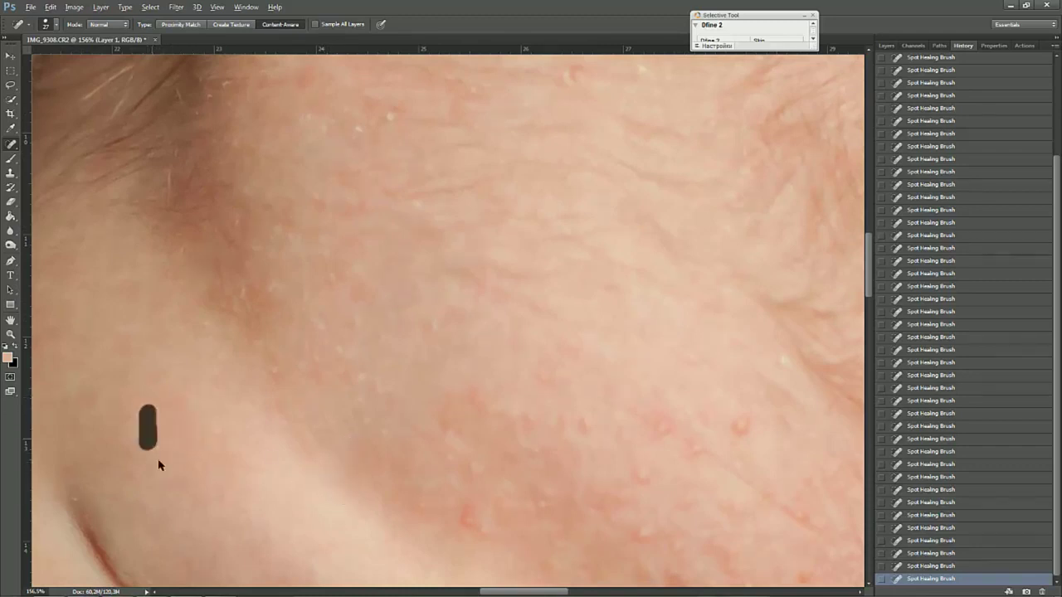
left_click_drag(379, 332, 357, 442)
mouse_move(359, 292)
left_mouse_down()
mouse_move(362, 311)
mouse_move(315, 241)
mouse_move(311, 268)
left_mouse_up()
left_click(384, 296)
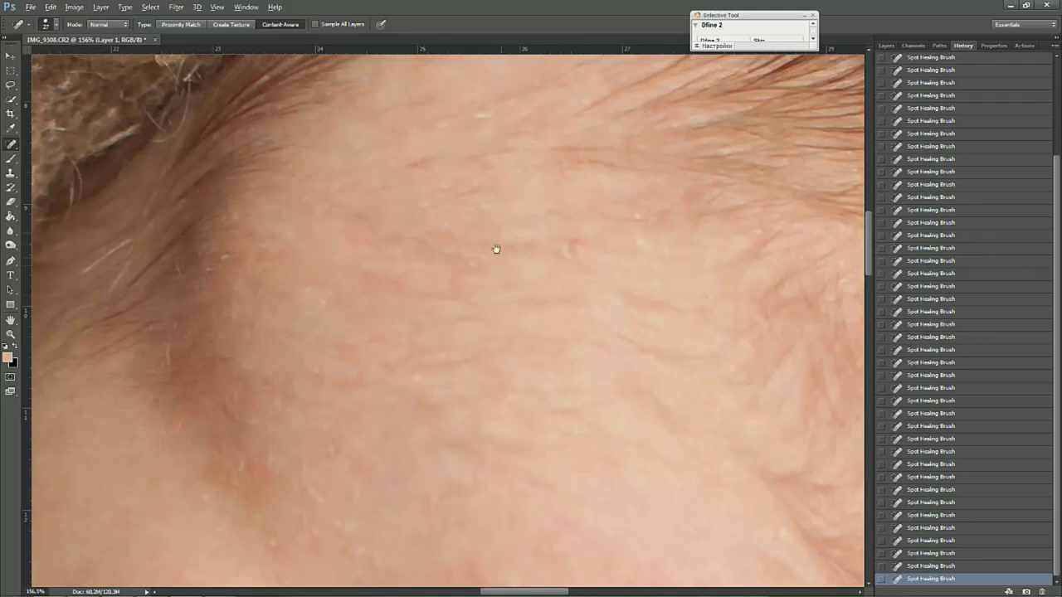
- Heal the red spots and streak on the forehead just below the hairline
left_click_drag(495, 246, 461, 346)
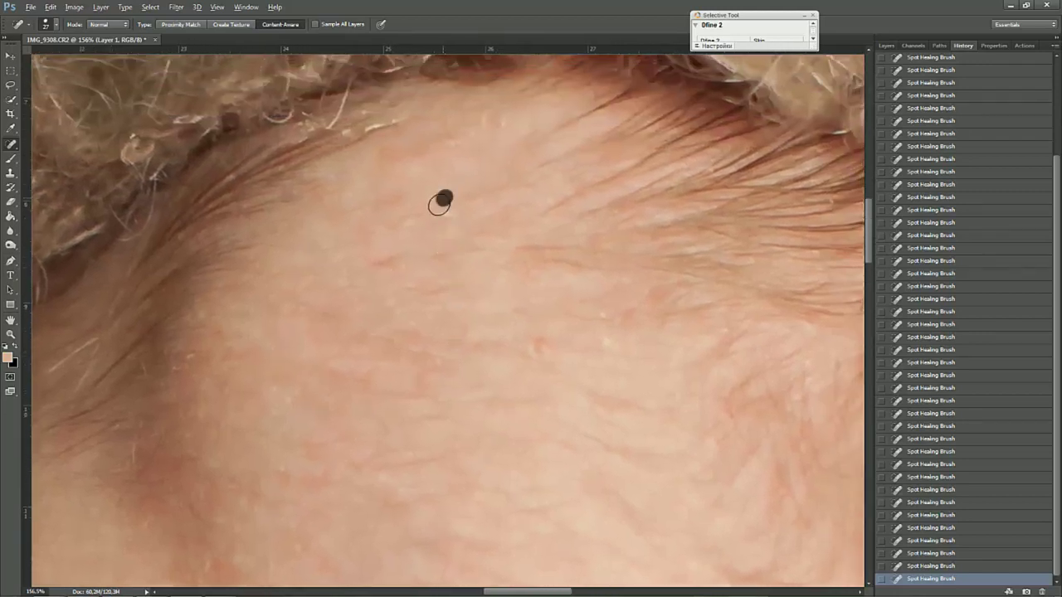
left_click(456, 216)
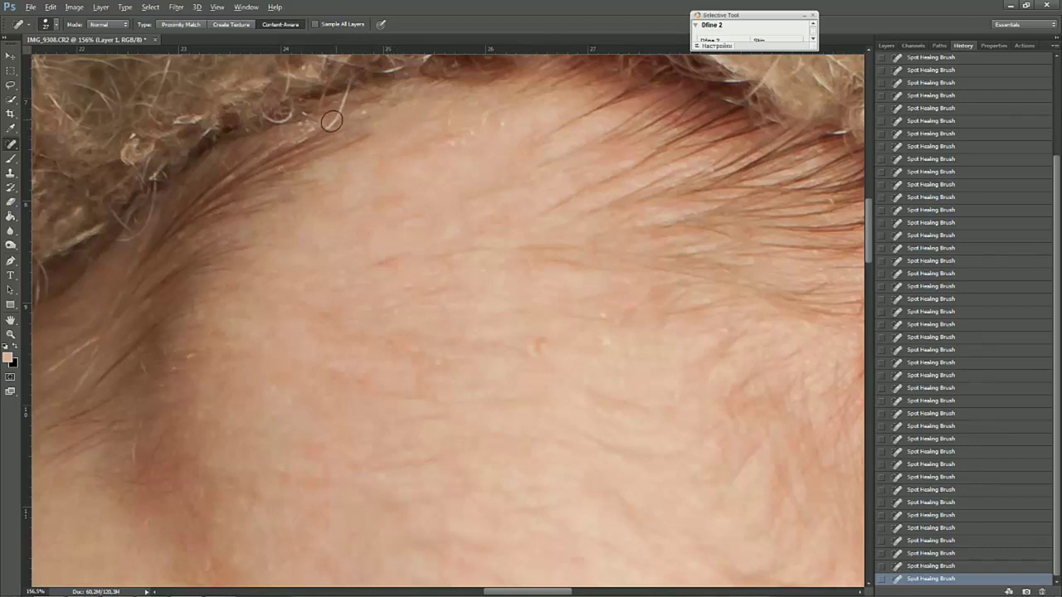
left_click_drag(337, 103, 348, 94)
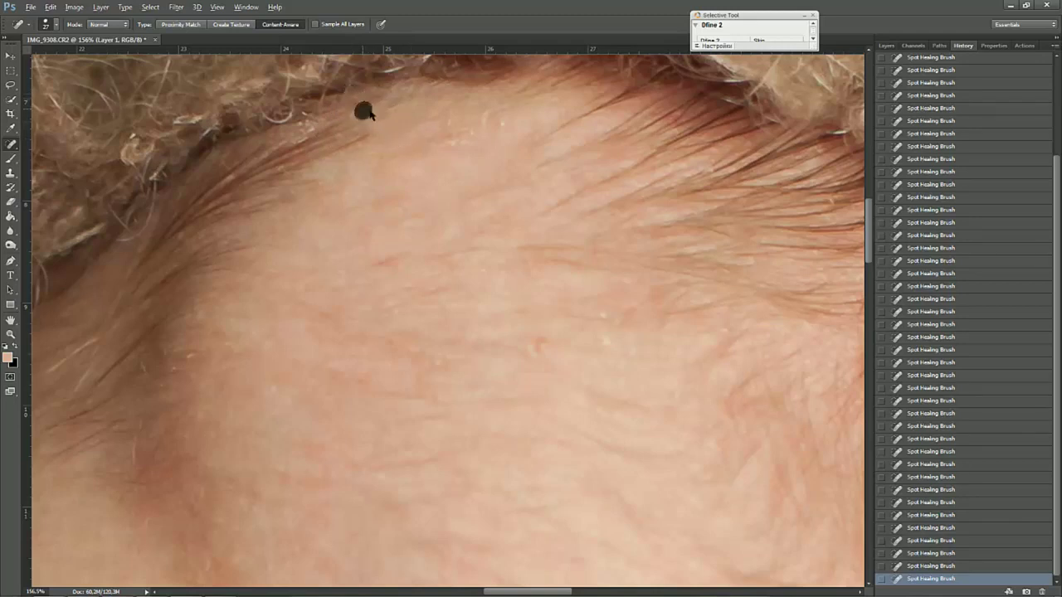
left_click_drag(468, 119, 446, 120)
left_click(449, 125)
left_click_drag(467, 133, 448, 147)
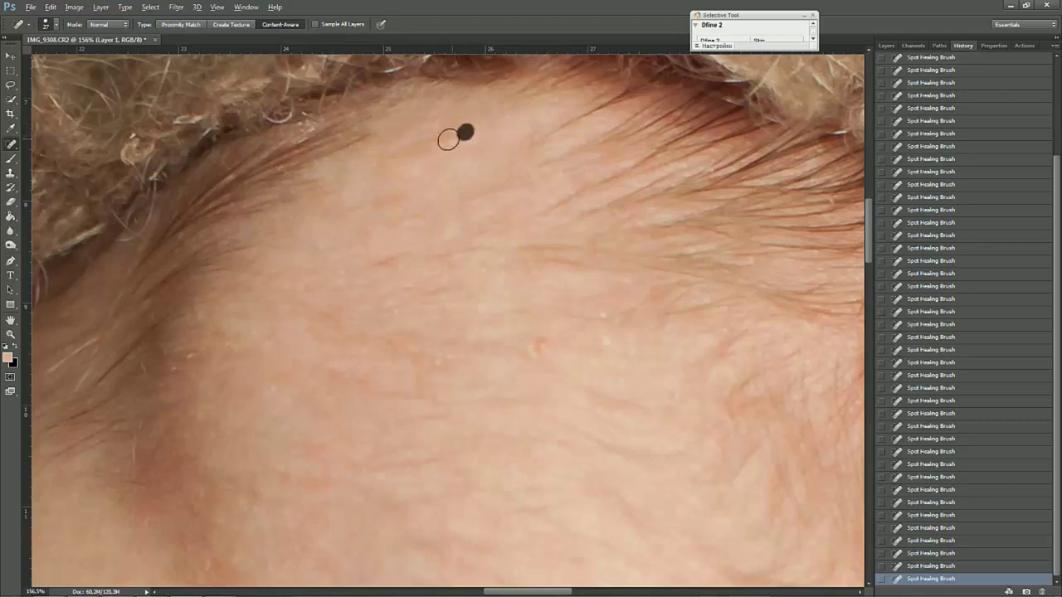
left_click_drag(517, 327, 443, 280)
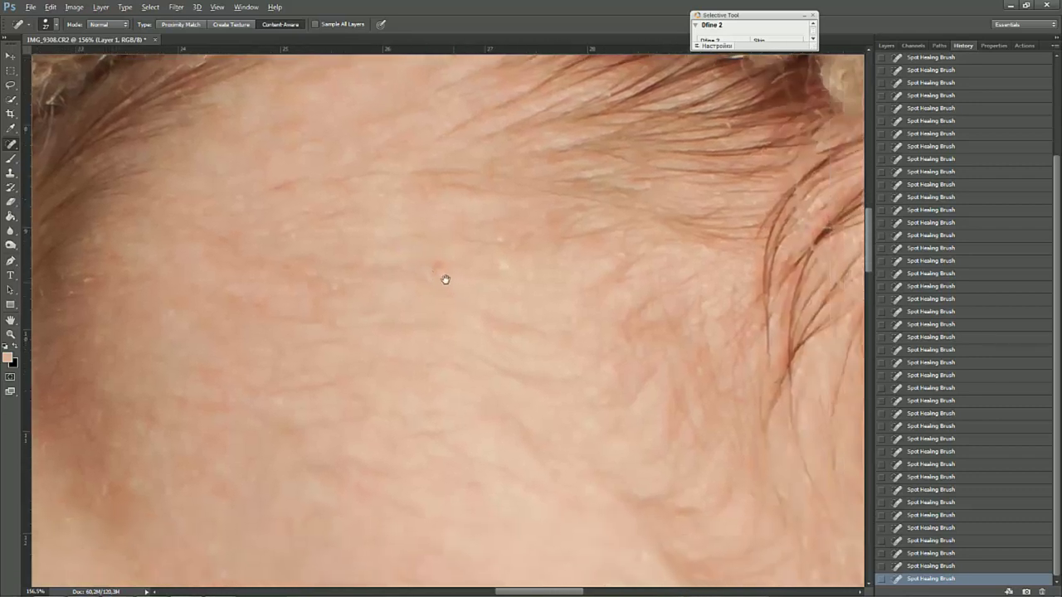
left_click_drag(416, 245, 430, 274)
- Spot-heal six red rash bumps on the forehead and temple
left_click(438, 270)
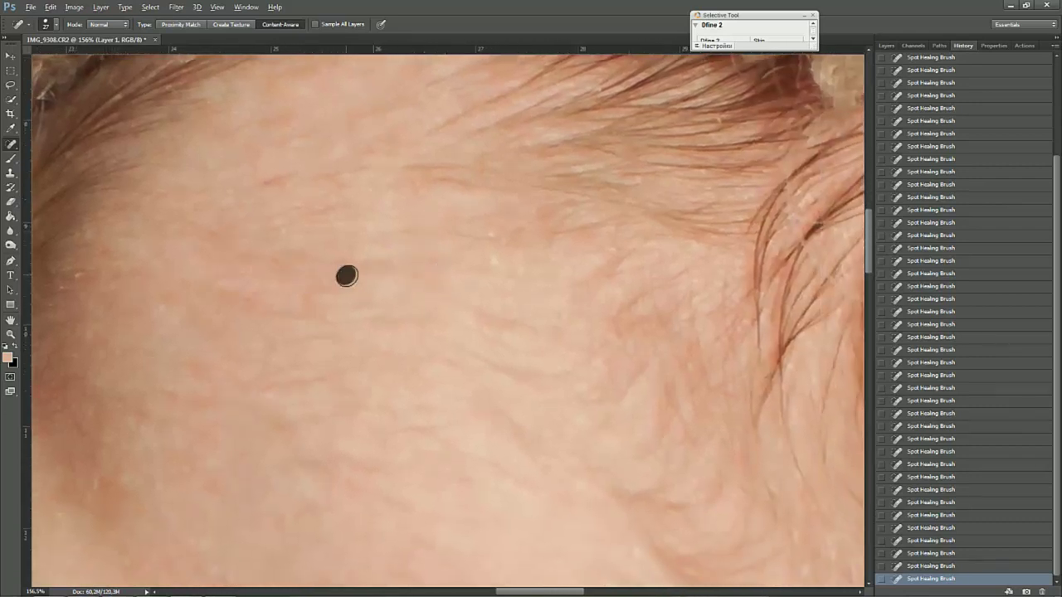
left_click(429, 209)
left_click(512, 242)
left_click(492, 230)
left_click(505, 258)
left_click(518, 273)
- Pan down and spot-heal nine red bumps clustered on the cheek
mouse_move(536, 370)
left_mouse_down()
mouse_move(406, 259)
mouse_move(374, 202)
left_mouse_up()
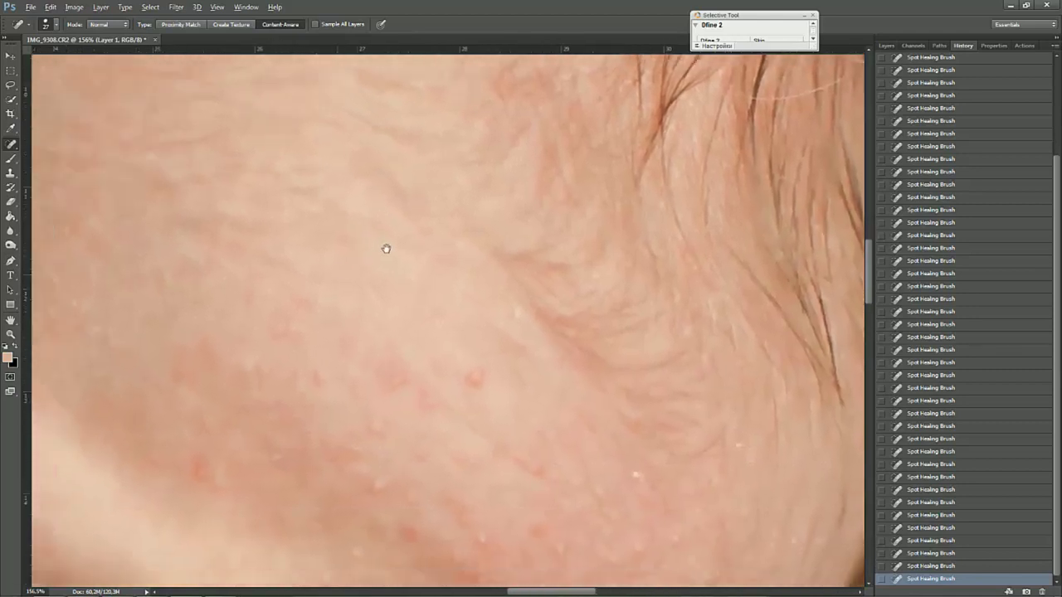
left_click_drag(384, 249, 416, 218)
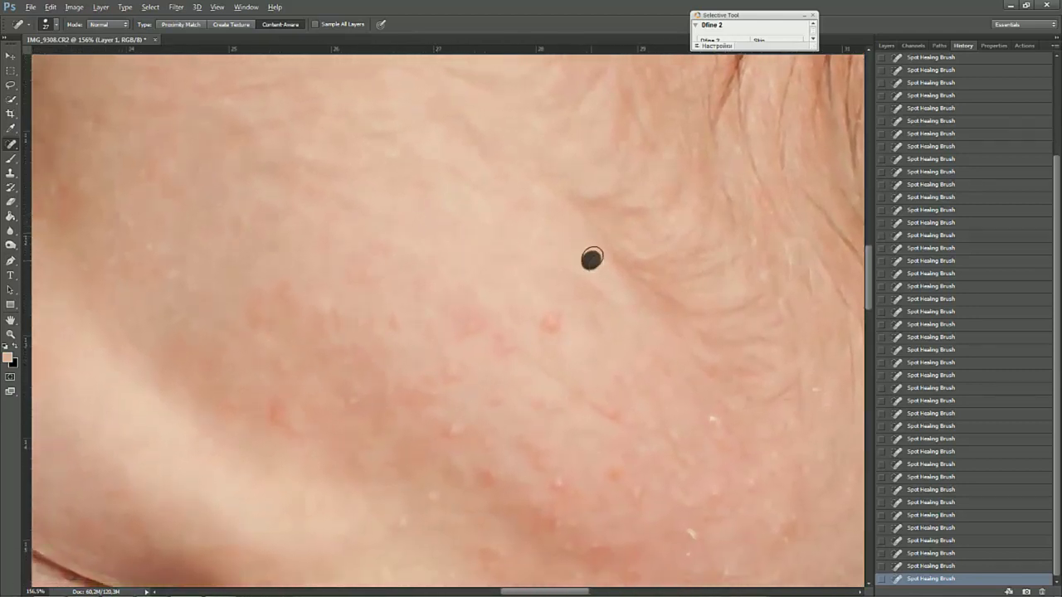
left_click(531, 332)
left_click(559, 325)
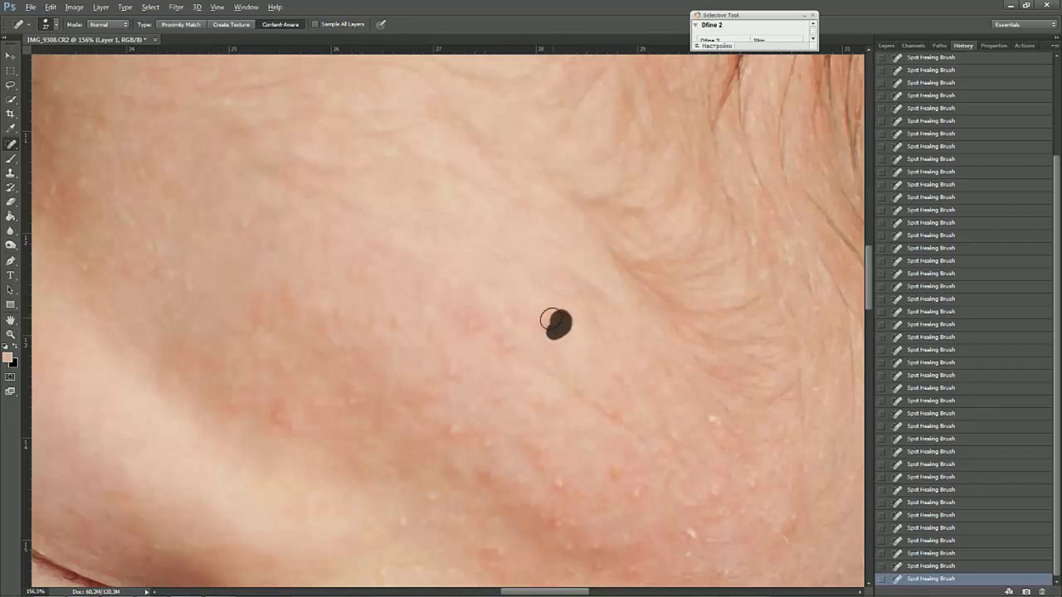
left_click(498, 345)
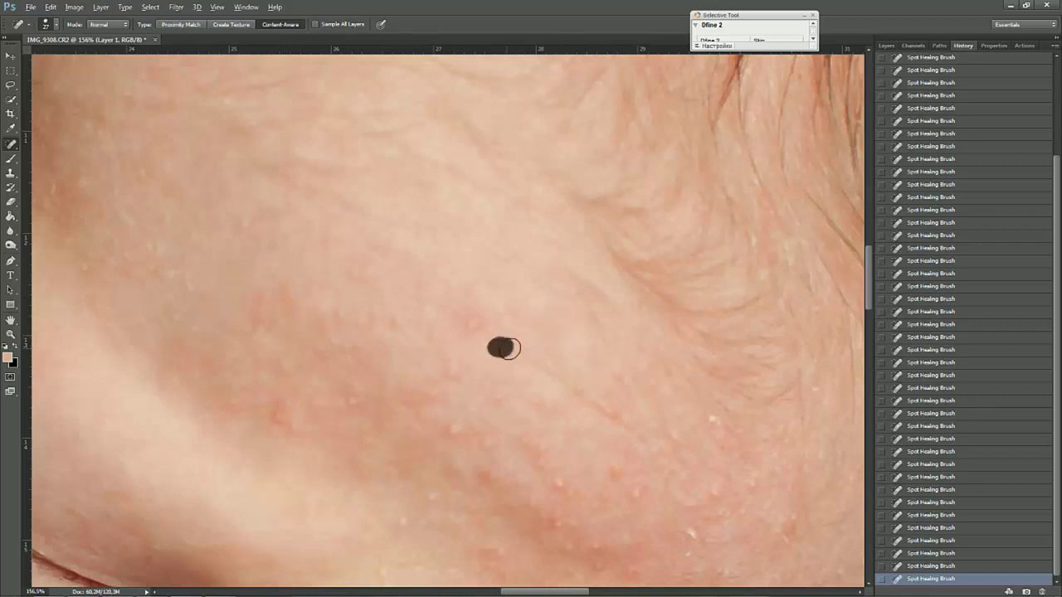
left_click(453, 325)
left_click(481, 308)
left_click(465, 290)
left_click(476, 313)
left_click(479, 332)
left_click(500, 315)
- Heal the red spots and reddish patches on the upper cheek toward the image edge
left_click_drag(390, 365, 398, 287)
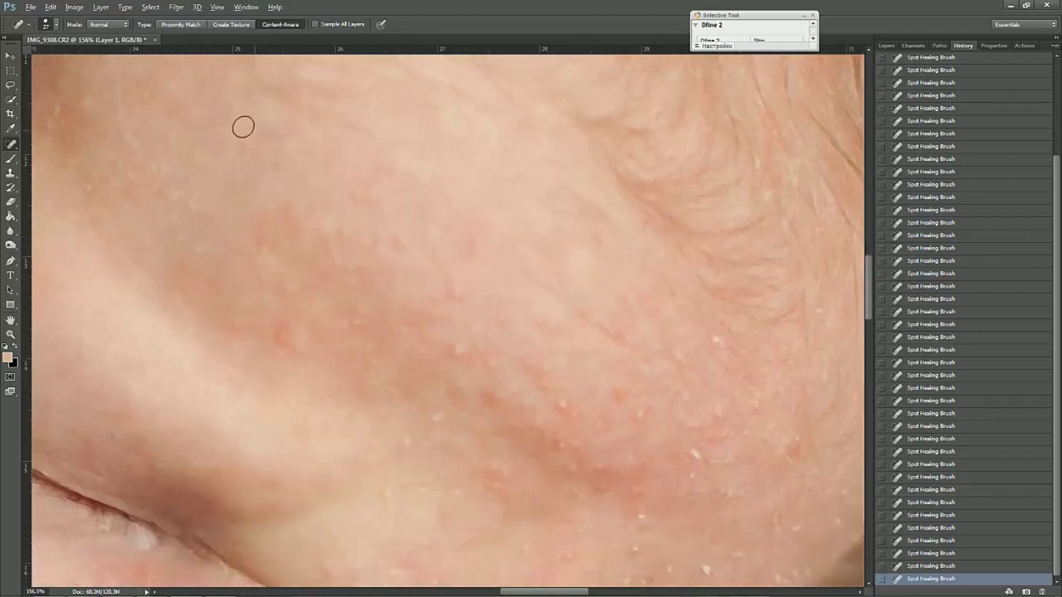
left_click(245, 157)
mouse_move(291, 217)
left_mouse_down()
mouse_move(278, 231)
mouse_move(288, 305)
mouse_move(242, 321)
left_mouse_up()
mouse_move(190, 239)
left_mouse_down()
mouse_move(199, 242)
mouse_move(176, 202)
left_mouse_up()
left_click(177, 232)
left_click(192, 194)
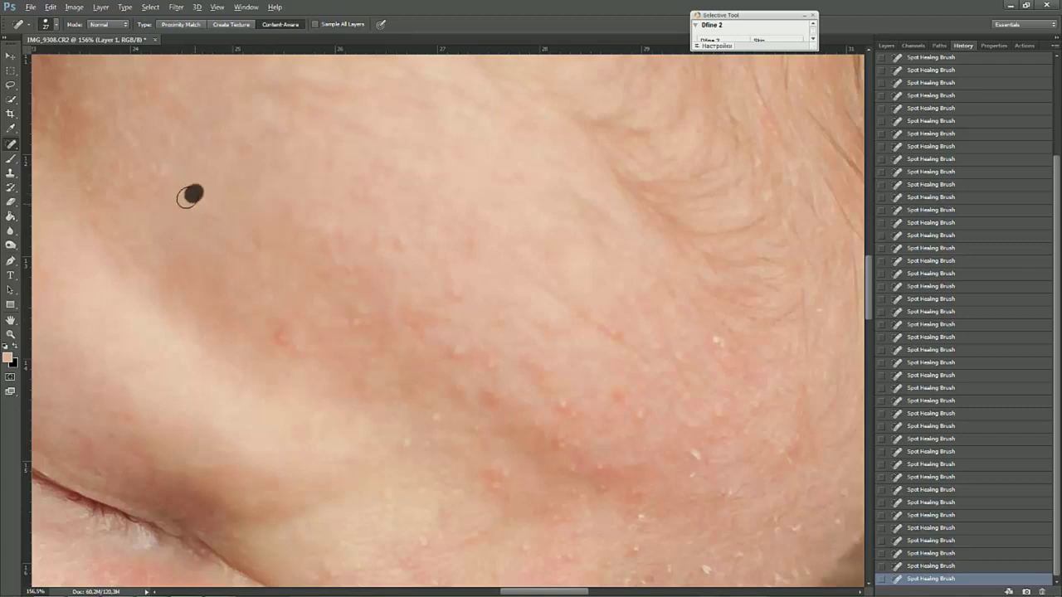
left_click_drag(146, 163, 86, 187)
left_click(123, 175)
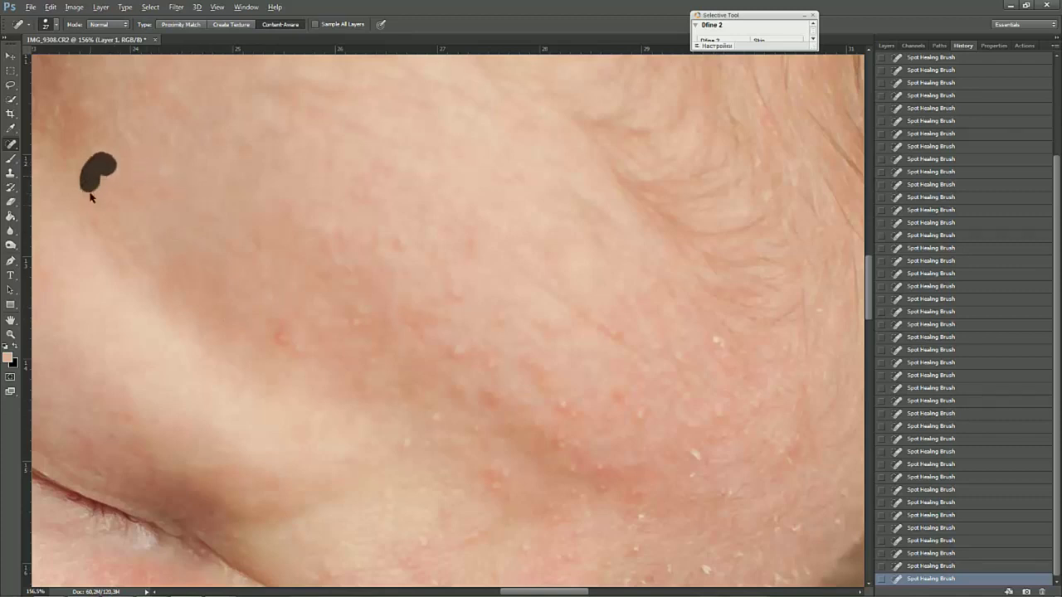
- Clear the rash bumps and a short red streak across the middle of the cheek
left_click(239, 318)
left_click(287, 328)
left_click(289, 344)
left_click(267, 278)
left_click_drag(258, 252, 273, 304)
left_click(276, 313)
left_click(332, 231)
left_click(348, 253)
left_click(377, 247)
left_click(382, 224)
- Heal the last eight red bumps running down to the lower cheek
left_click(361, 164)
left_click(382, 198)
left_click(437, 258)
left_click(474, 241)
left_click(464, 268)
left_click(455, 301)
left_click(373, 320)
left_click(346, 340)
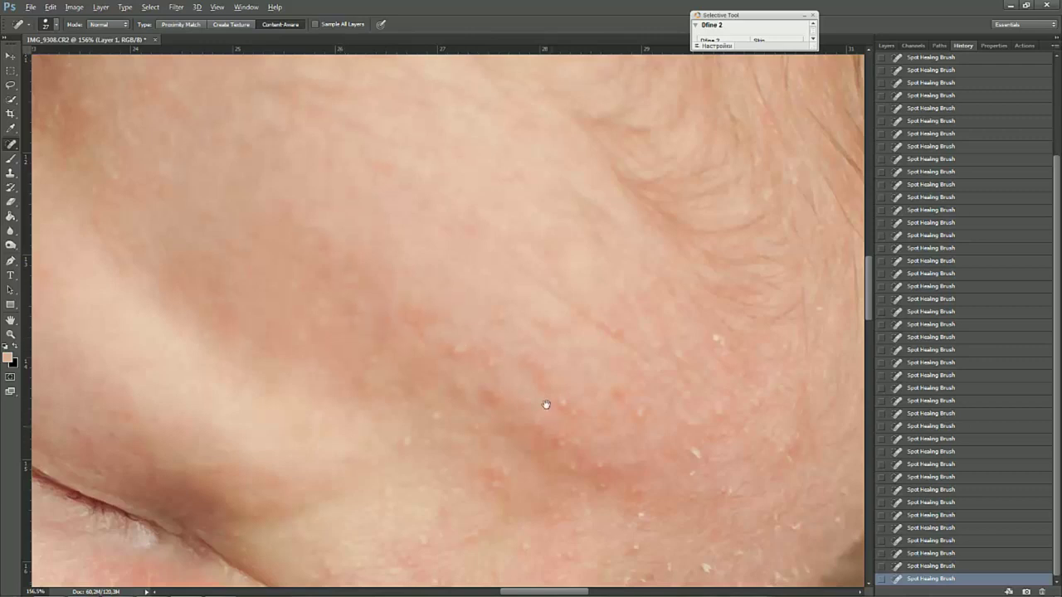
- Dab out the remaining cheek bumps and reddish patch, finishing at the outer cheek
left_click_drag(548, 419, 481, 353)
left_click(382, 341)
left_click(345, 324)
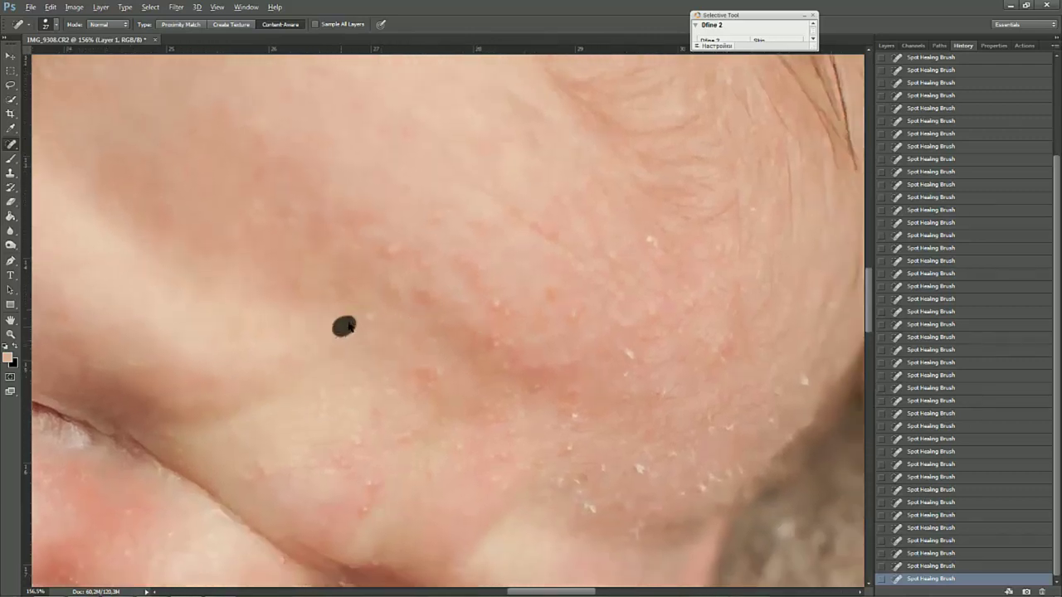
left_click(382, 309)
left_click_drag(279, 208, 282, 237)
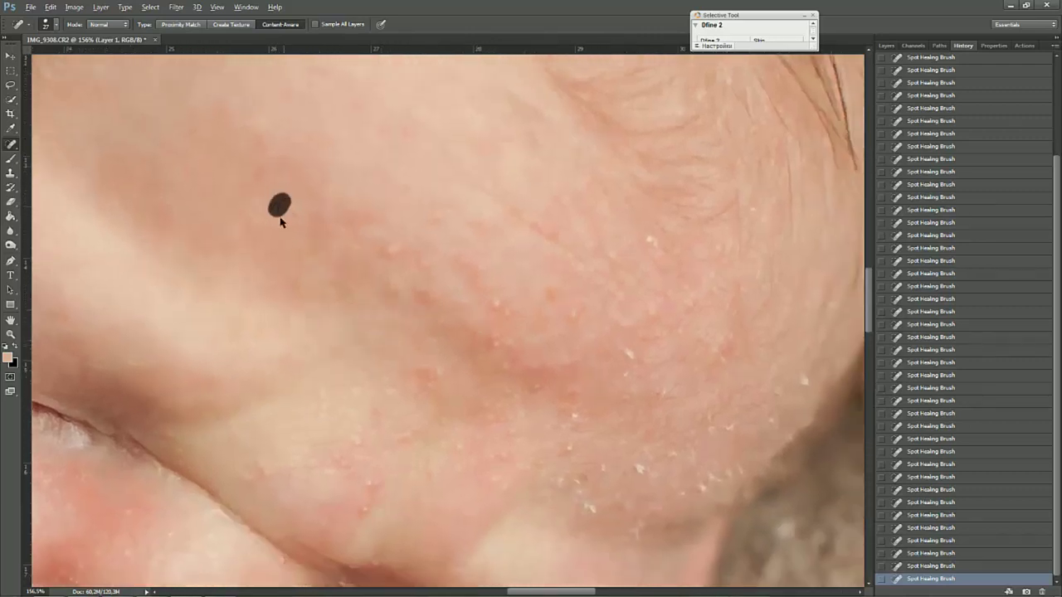
left_click(260, 197)
left_click(287, 180)
left_click(271, 213)
left_click(246, 220)
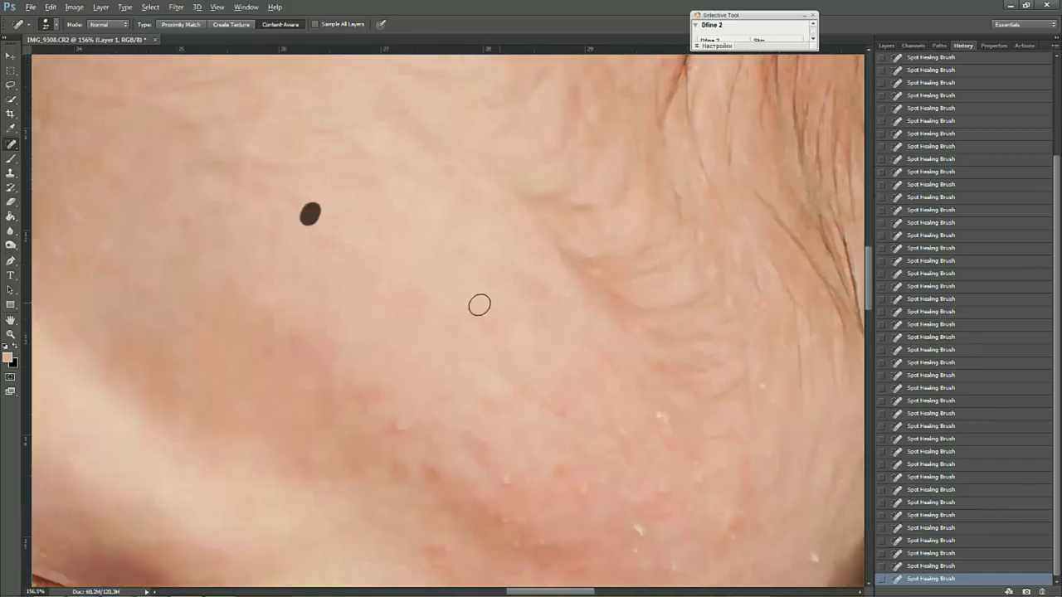
left_click(605, 306)
- Heal the spots by the hair near the ear and at the cheek edge near the jaw
left_click_drag(625, 294, 495, 291)
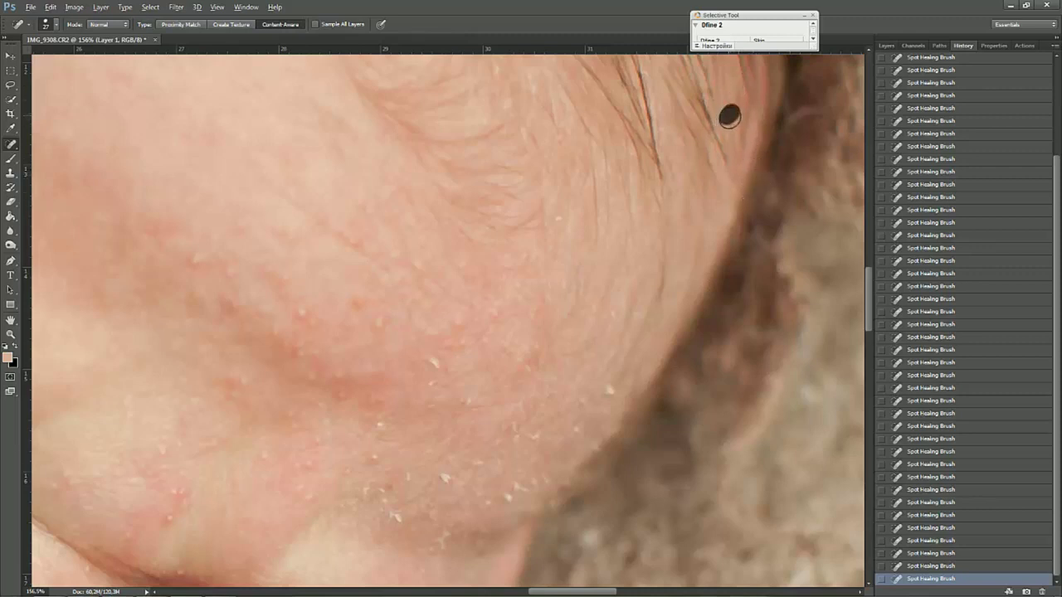
left_click(729, 116)
mouse_move(569, 405)
left_mouse_down()
mouse_move(578, 332)
mouse_move(600, 302)
left_mouse_up()
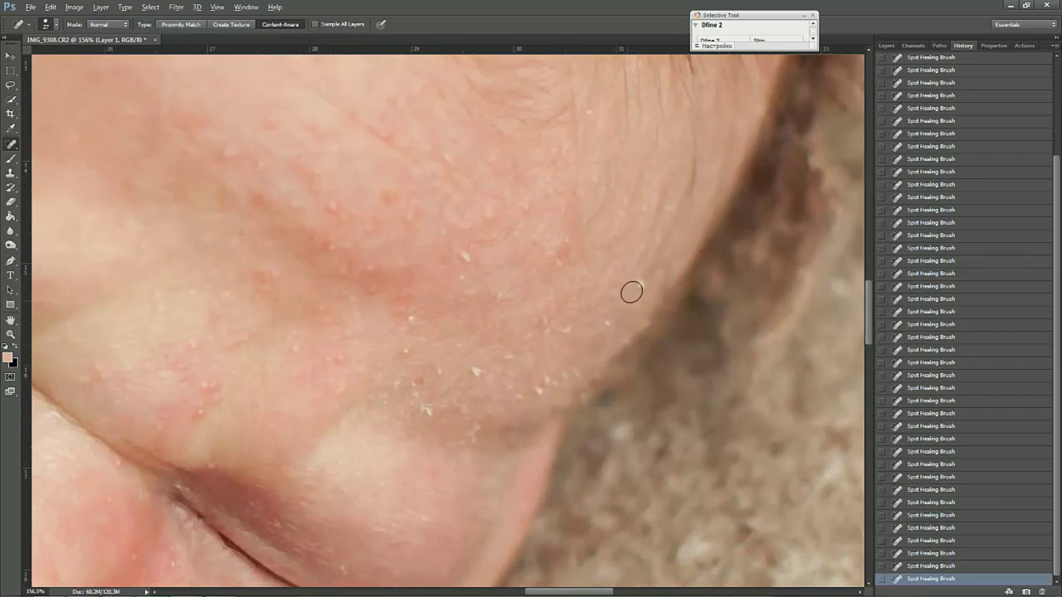
left_click(654, 276)
left_click(617, 294)
left_click(606, 325)
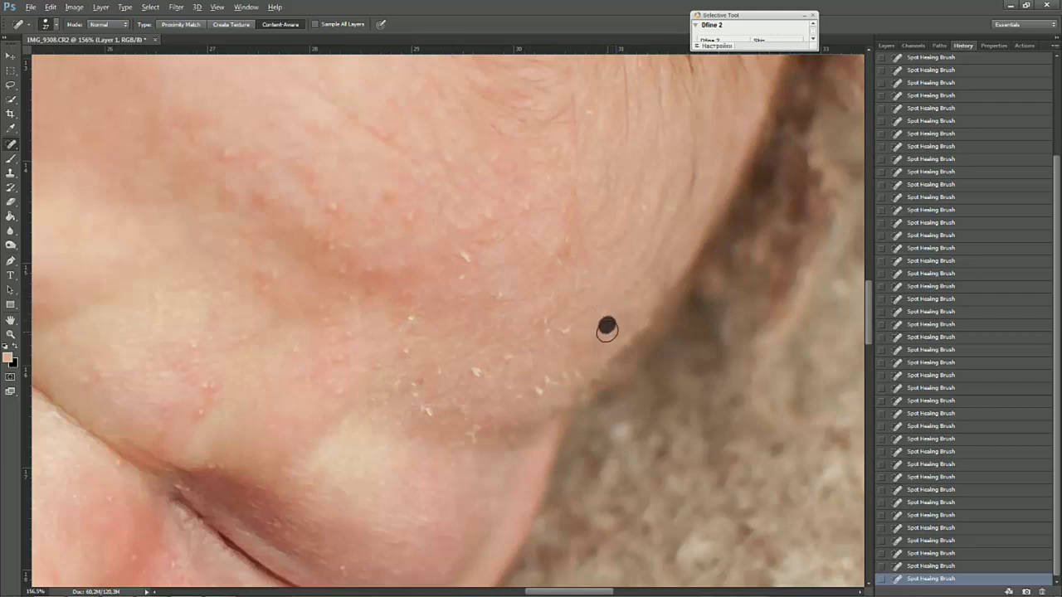
- Remove the red bumps along the lower cheek and jawline
left_click(554, 327)
left_click(573, 327)
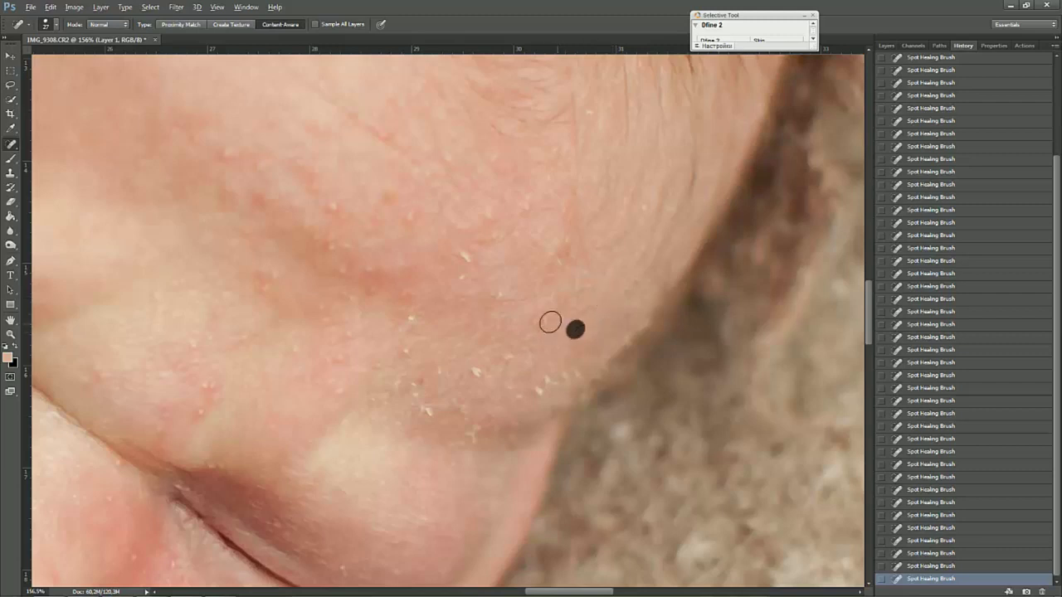
left_click(536, 346)
left_click(505, 357)
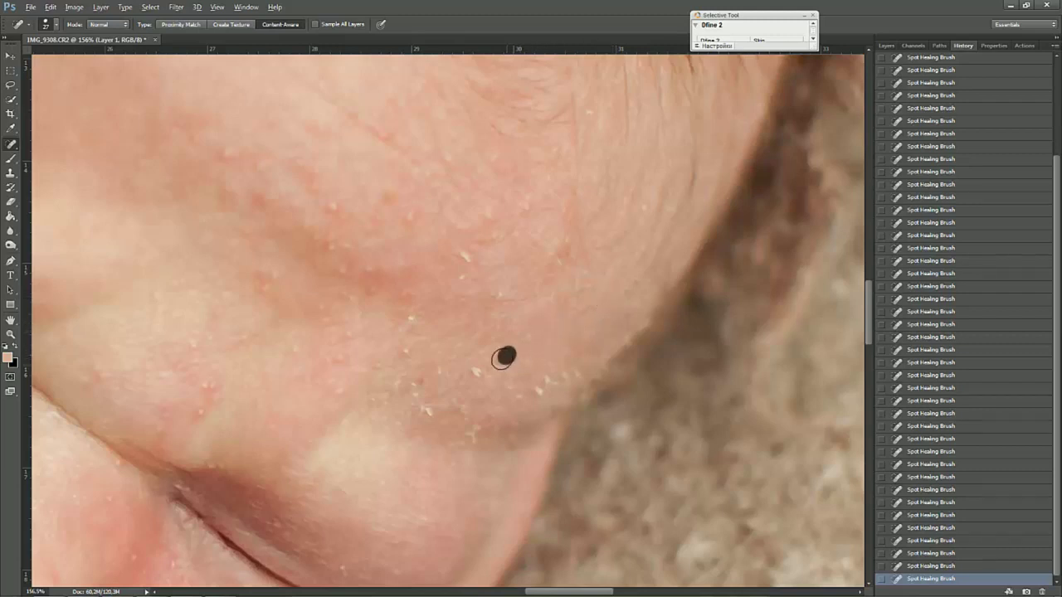
left_click(477, 372)
left_click(418, 407)
left_click(479, 403)
left_click(467, 433)
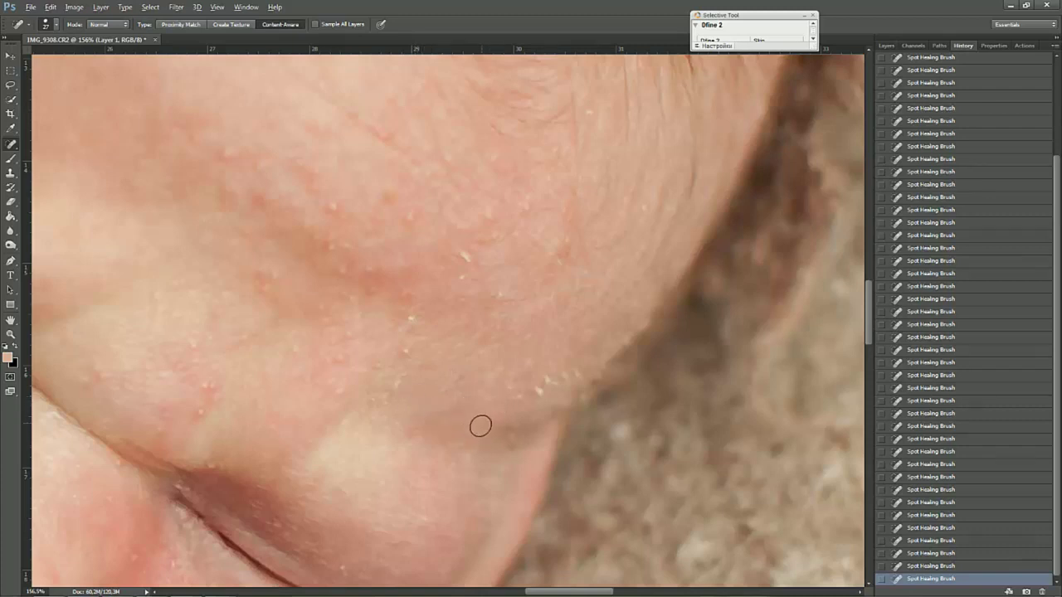
- Clear rash spots on the lower cheek and a red patch on the upper cheek
left_click(486, 398)
left_click(536, 389)
left_click(566, 375)
left_click(546, 369)
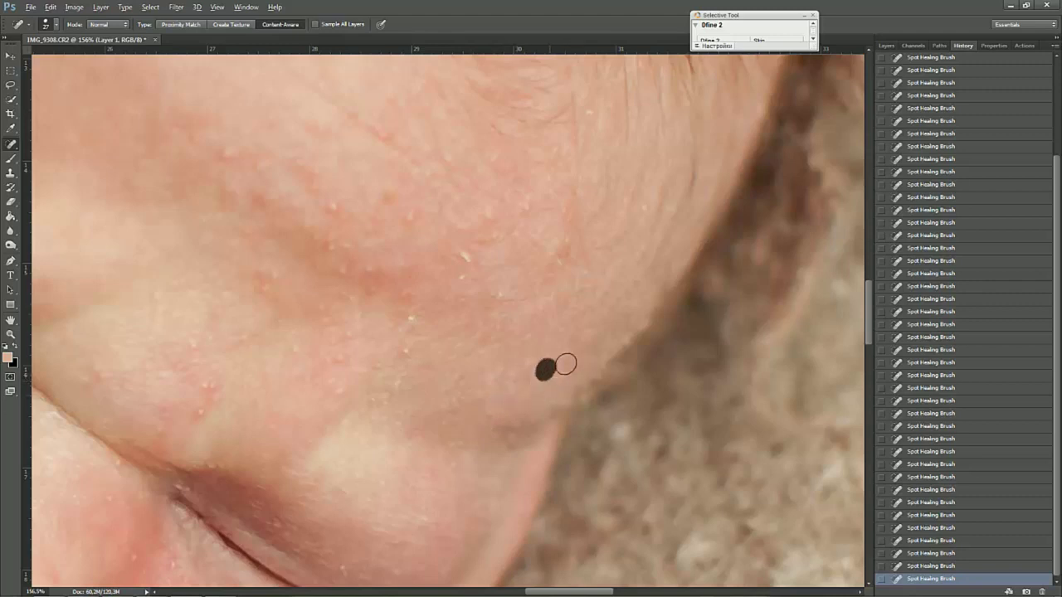
mouse_move(562, 248)
left_mouse_down()
mouse_move(557, 273)
mouse_move(551, 231)
left_mouse_up()
left_click(533, 196)
- Heal the mid-cheek spots, a dark spot, and red marks down toward the jaw
left_click(501, 209)
left_click(475, 220)
left_click(494, 216)
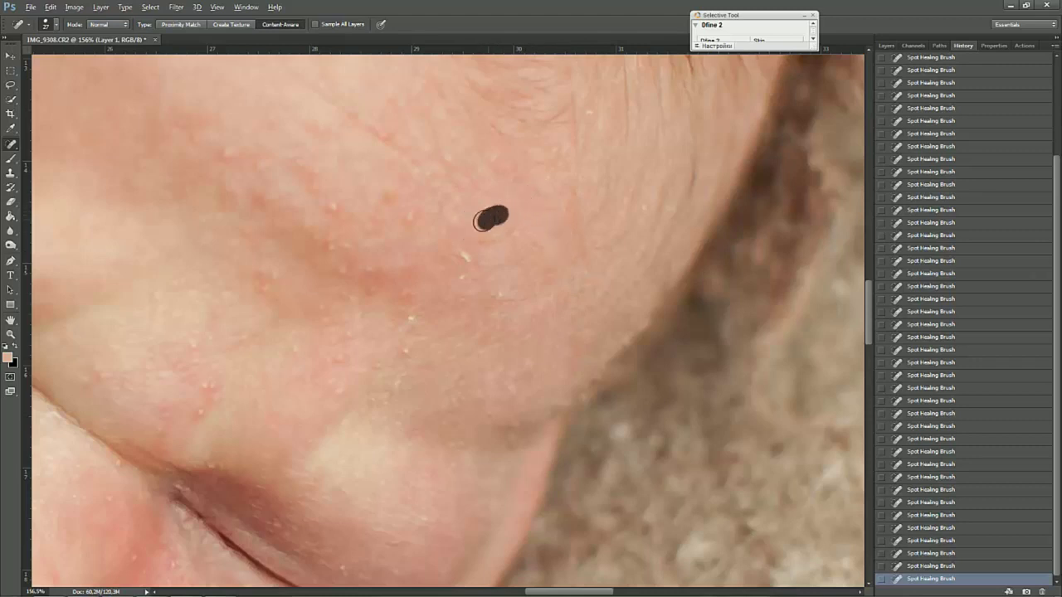
left_click(462, 248)
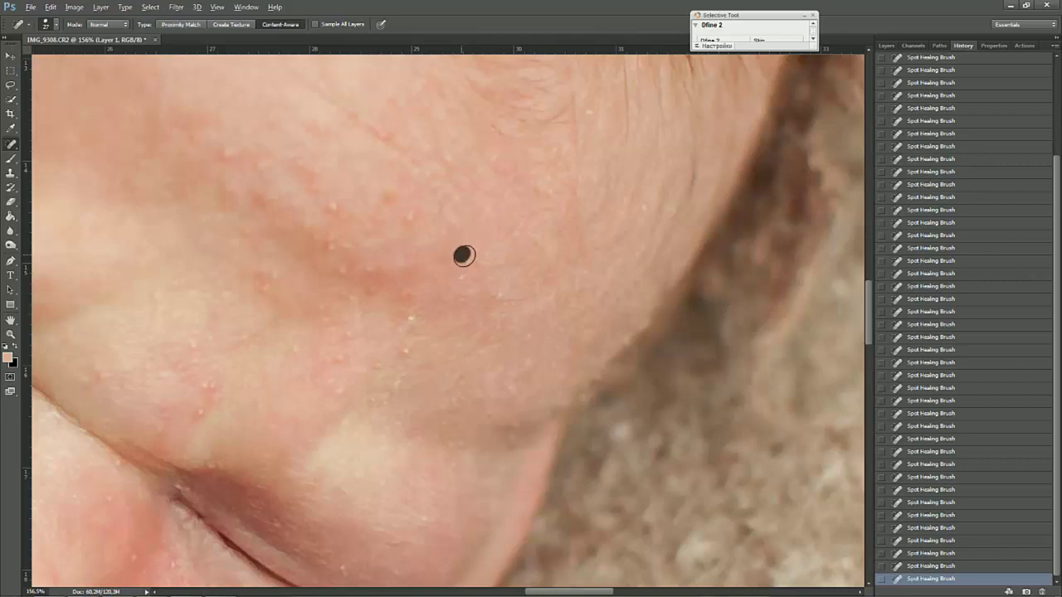
left_click(470, 260)
left_click_drag(486, 299, 495, 297)
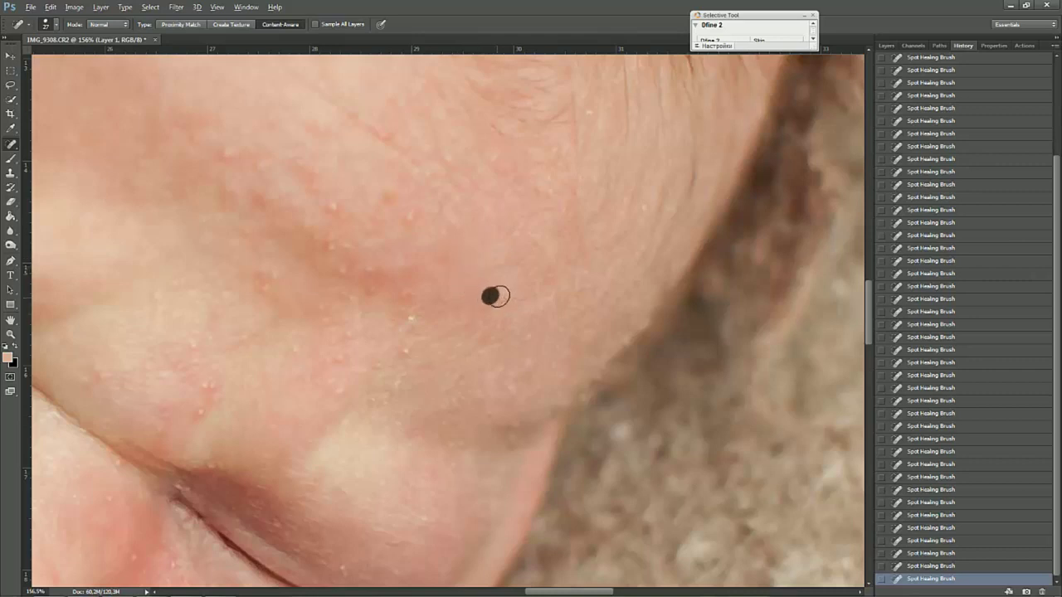
left_click_drag(501, 384, 496, 408)
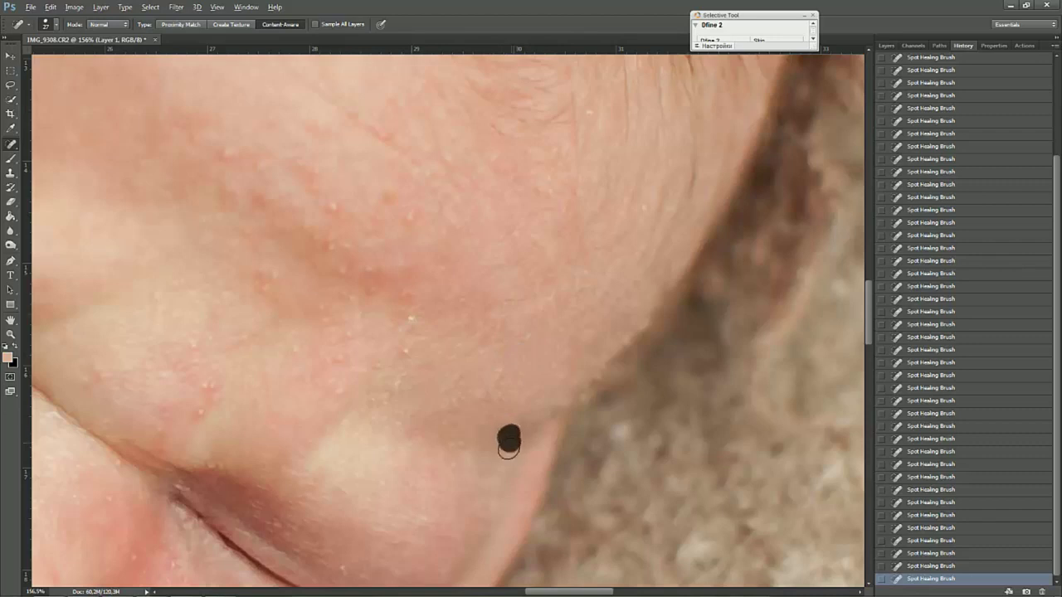
- Brush out spots near the jaw, on the temple, by the skin crease and on the brow
left_click_drag(351, 398, 422, 407)
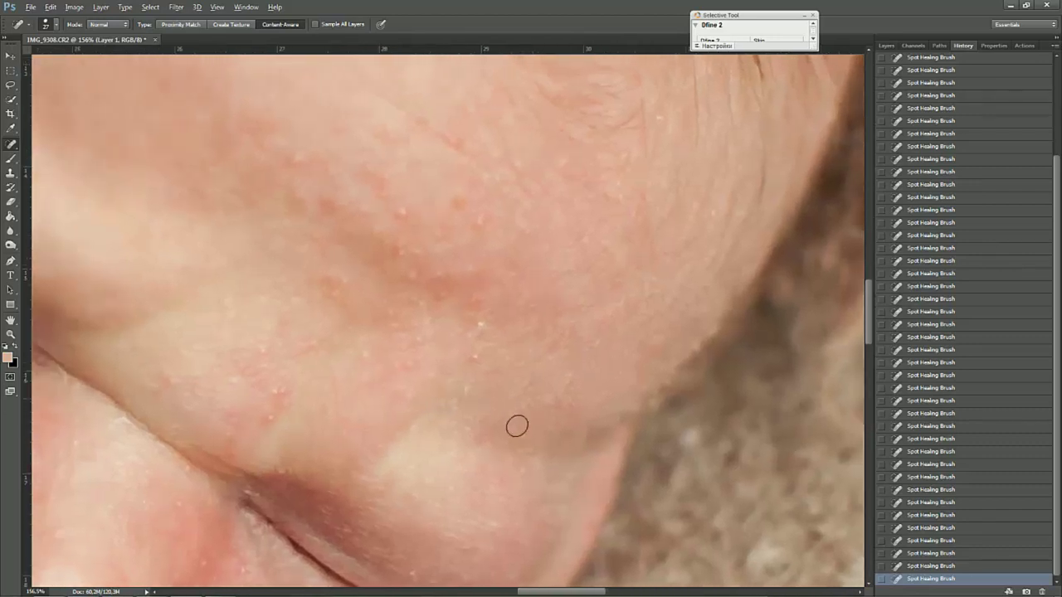
mouse_move(593, 436)
left_mouse_down()
mouse_move(583, 437)
mouse_move(591, 431)
left_mouse_up()
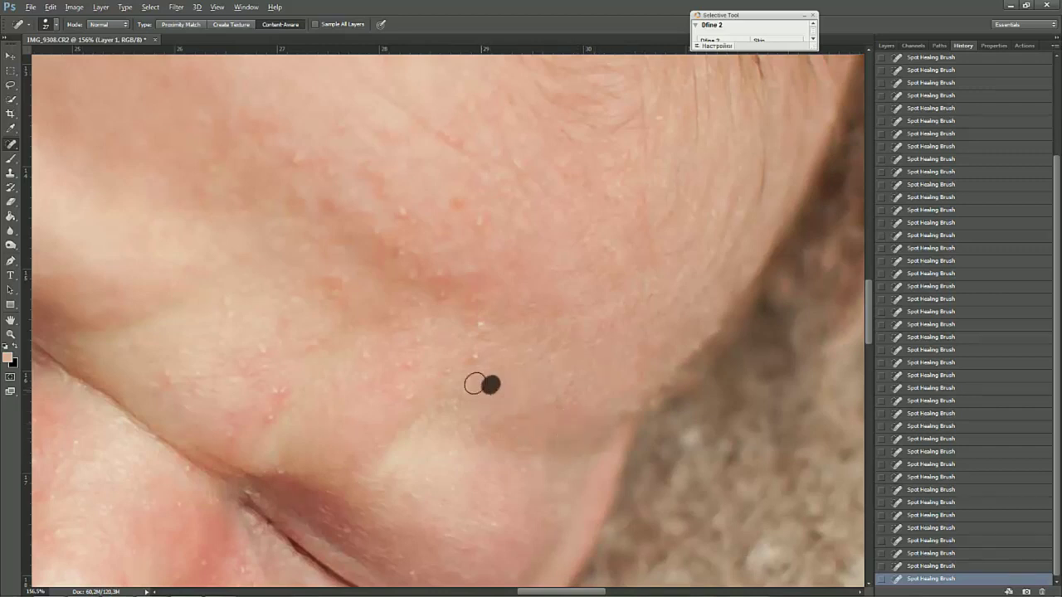
left_click_drag(525, 397, 435, 406)
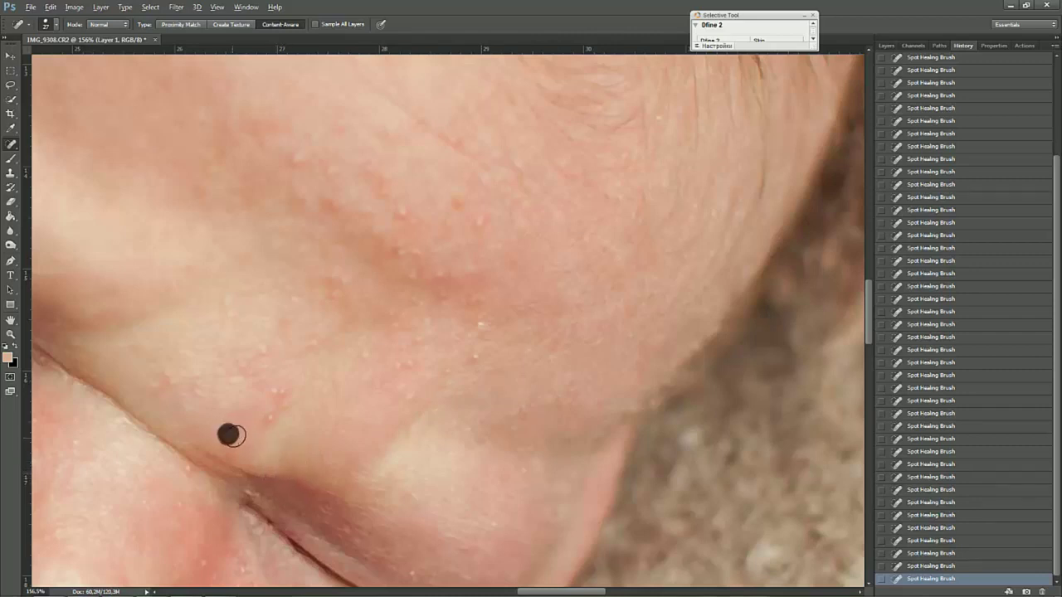
left_click_drag(164, 371, 169, 378)
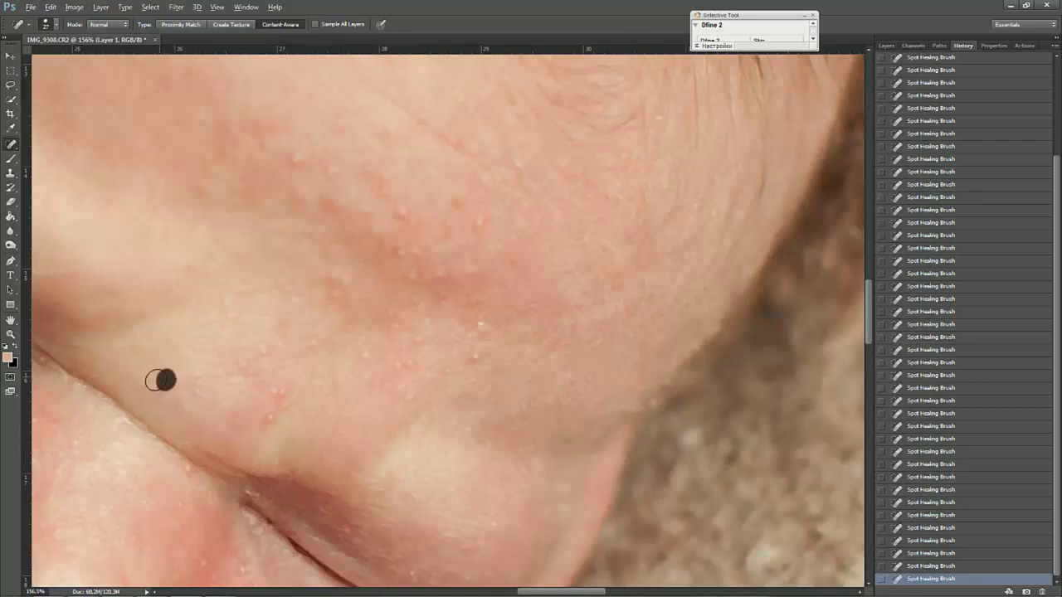
left_click_drag(289, 147, 307, 152)
- Heal the row of rash dots along the brow and across the temple to the hairline
left_click(303, 166)
left_click(340, 173)
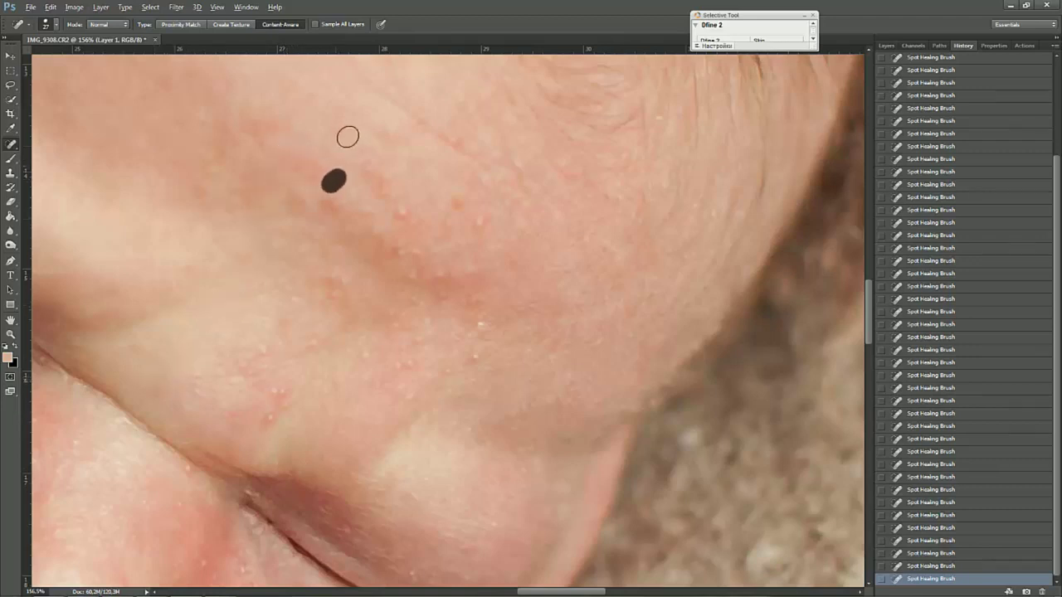
left_click(350, 133)
left_click(390, 139)
left_click(393, 190)
left_click(403, 208)
left_click(463, 195)
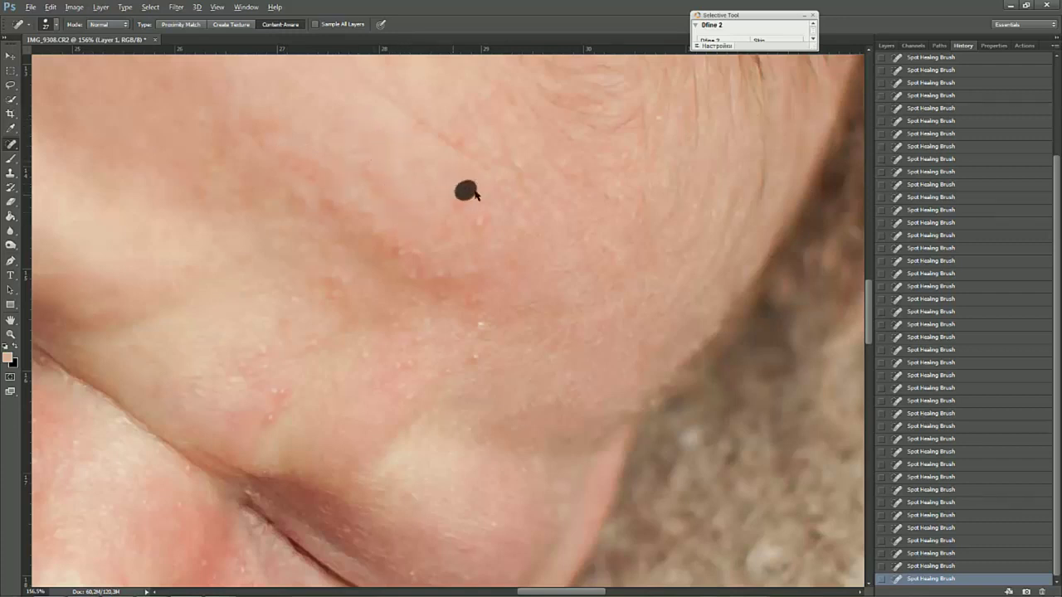
left_click(467, 206)
left_click(481, 223)
left_click(486, 232)
left_click(517, 241)
left_click(512, 257)
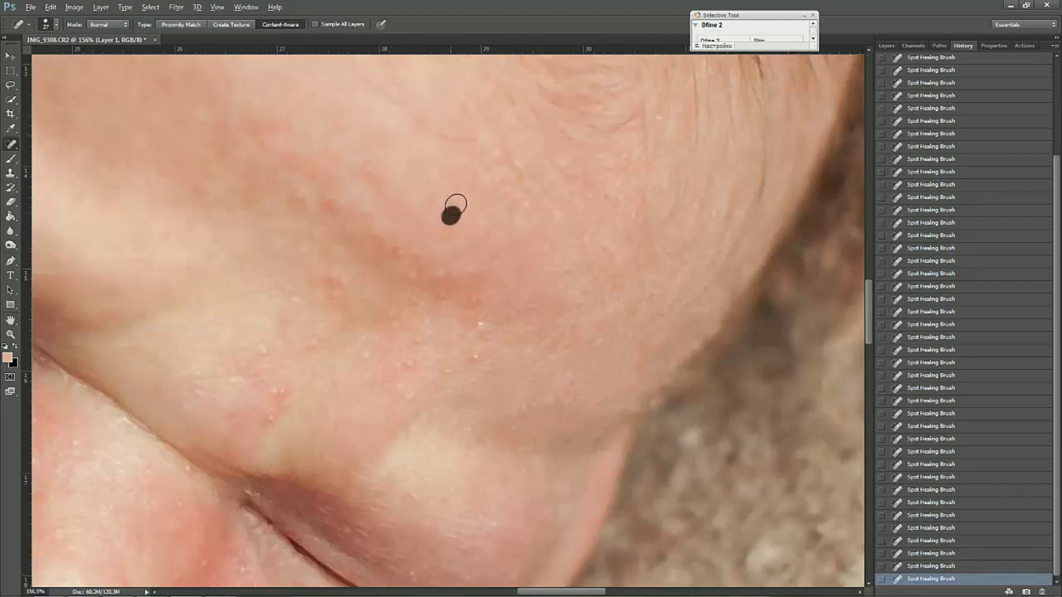
- Remove the red dots below the brow and along the brow ridge
left_click(434, 261)
left_click(439, 279)
left_click(398, 250)
left_click(410, 268)
left_click(391, 246)
left_click(346, 215)
left_click(321, 202)
left_click(332, 201)
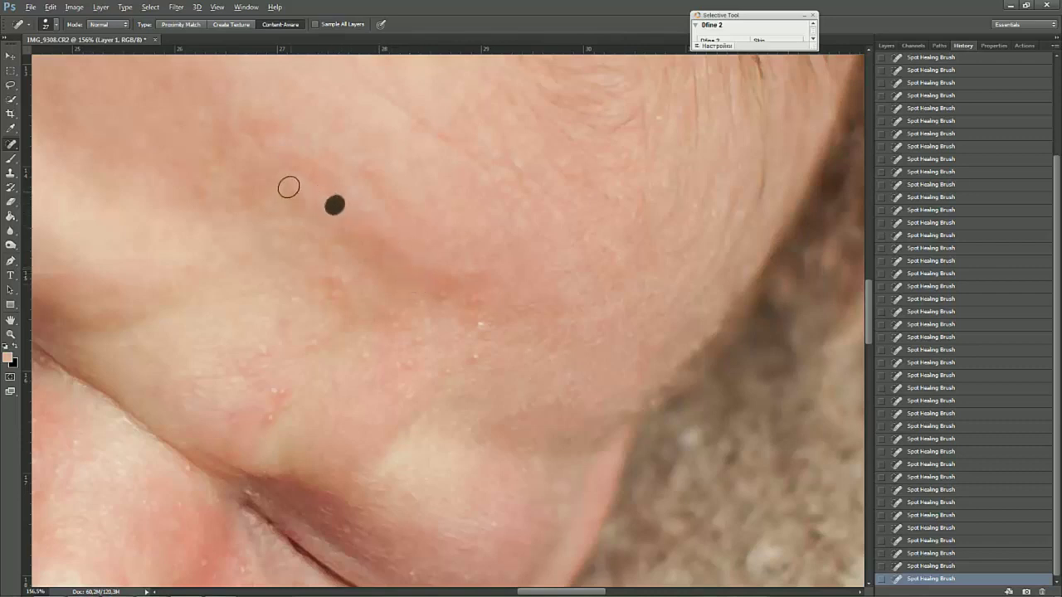
left_click(289, 188)
- Heal the small bumps just above the eye and near the eye crease
left_click(333, 271)
left_click(338, 293)
left_click(349, 274)
left_click(359, 313)
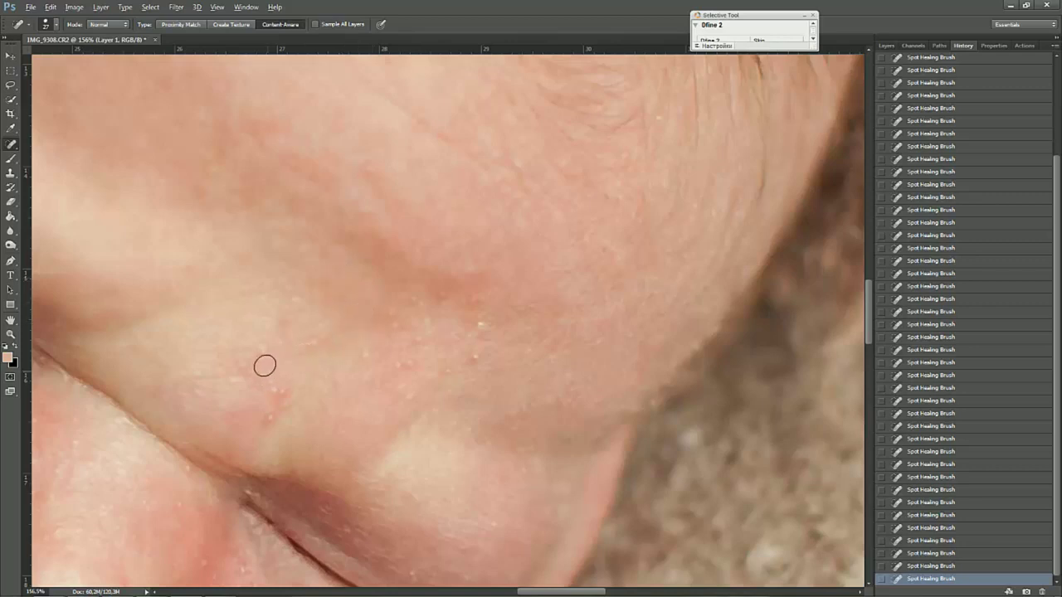
left_click(256, 374)
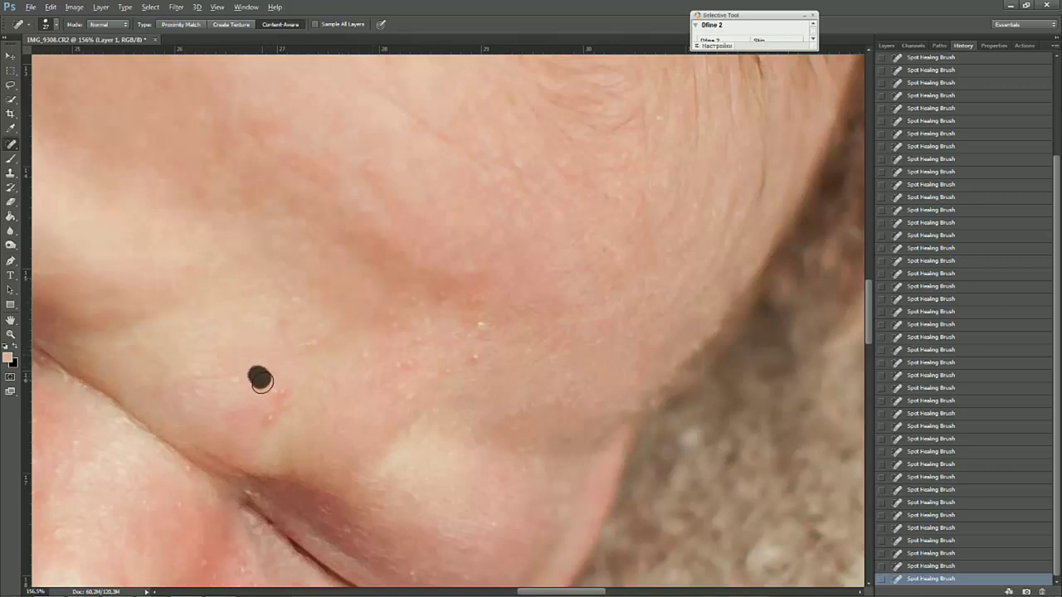
left_click(227, 382)
- Pan to the closed eye and heal the bumps above and on the eyelid
left_click_drag(349, 359, 344, 310)
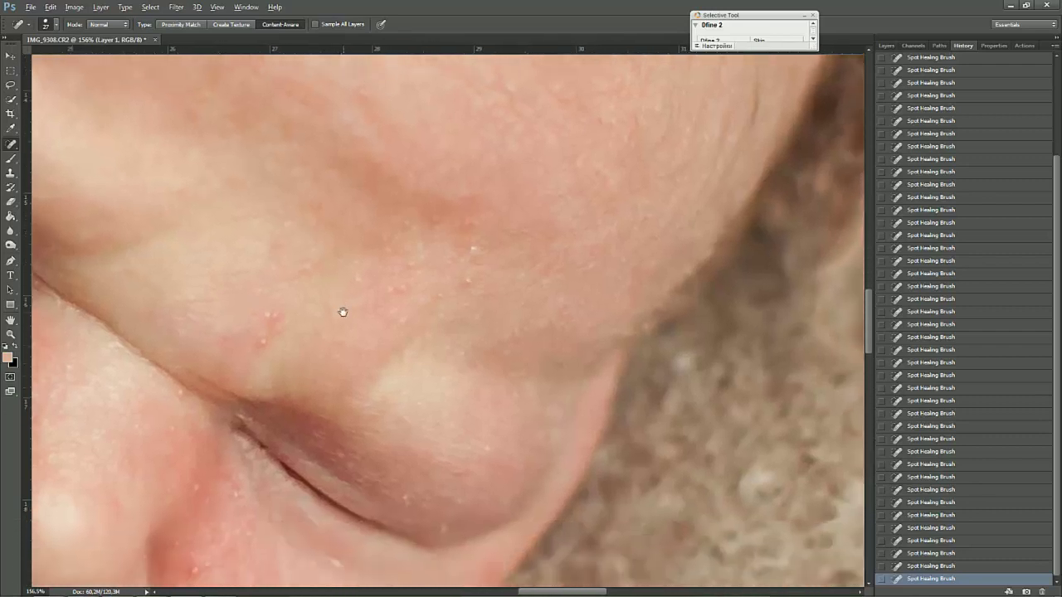
mouse_move(262, 308)
left_mouse_down()
mouse_move(272, 308)
mouse_move(274, 332)
left_mouse_up()
mouse_move(359, 267)
left_mouse_down()
mouse_move(355, 279)
mouse_move(393, 295)
left_mouse_up()
left_click(390, 308)
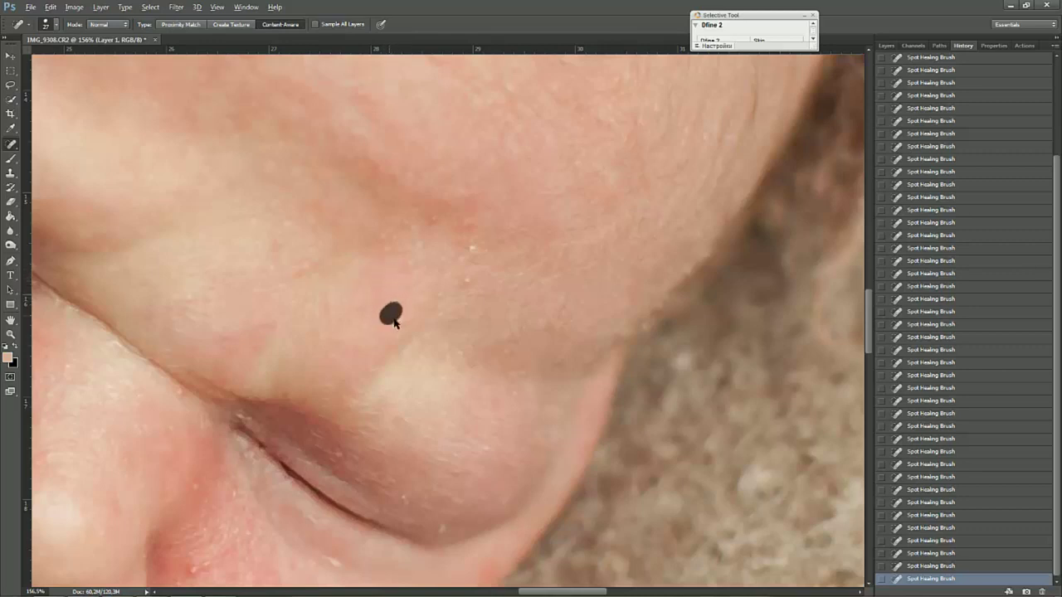
left_click(417, 296)
left_click(405, 260)
left_click(409, 225)
- Clear the spots along the eyelid toward the outer eye corner
left_click(434, 218)
left_click(467, 222)
left_click(479, 246)
left_click(471, 284)
left_click(469, 252)
left_click(433, 307)
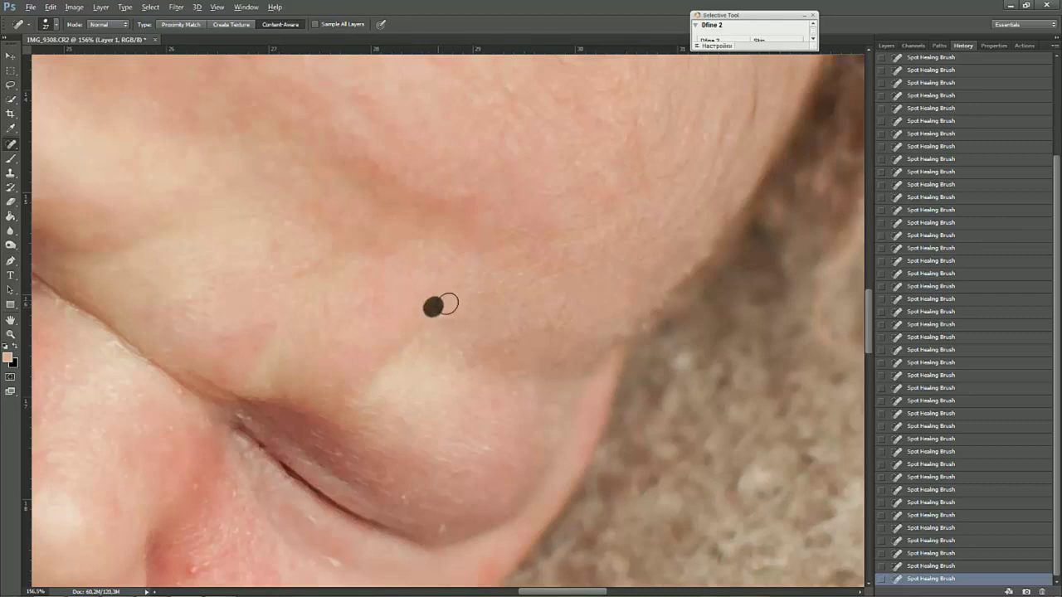
- Heal the dots and spots along the side of the nose
mouse_move(452, 398)
left_mouse_down()
mouse_move(486, 344)
mouse_move(524, 342)
left_mouse_up()
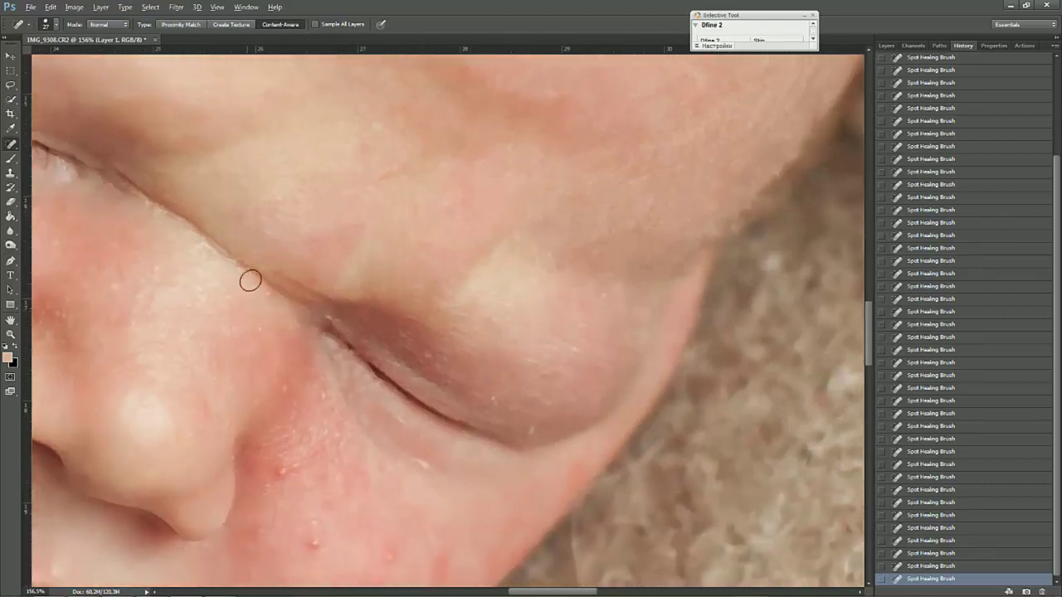
left_click_drag(271, 295, 264, 324)
left_click(274, 370)
left_click(290, 393)
left_click(258, 330)
left_click(294, 328)
left_click_drag(320, 339, 343, 301)
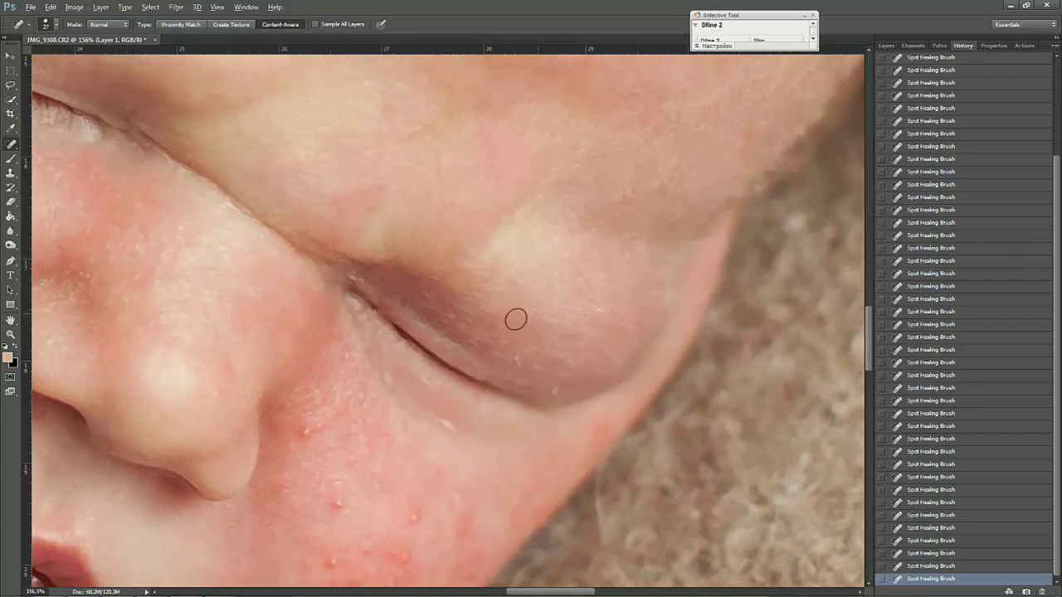
- Heal spots on the lower eyelid and upper cheek, then pan toward the mouth
left_click(516, 359)
left_click(558, 393)
left_click_drag(596, 297, 597, 316)
left_click_drag(474, 342, 523, 287)
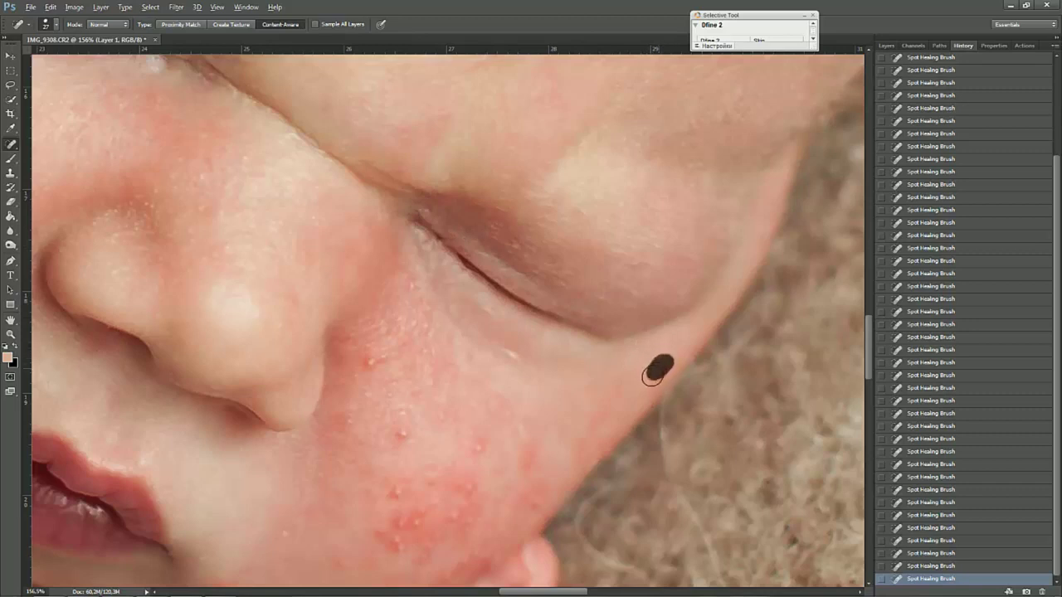
- Heal the rash bumps on the upper cheek and the spot beside the nose
left_click_drag(493, 379, 491, 315)
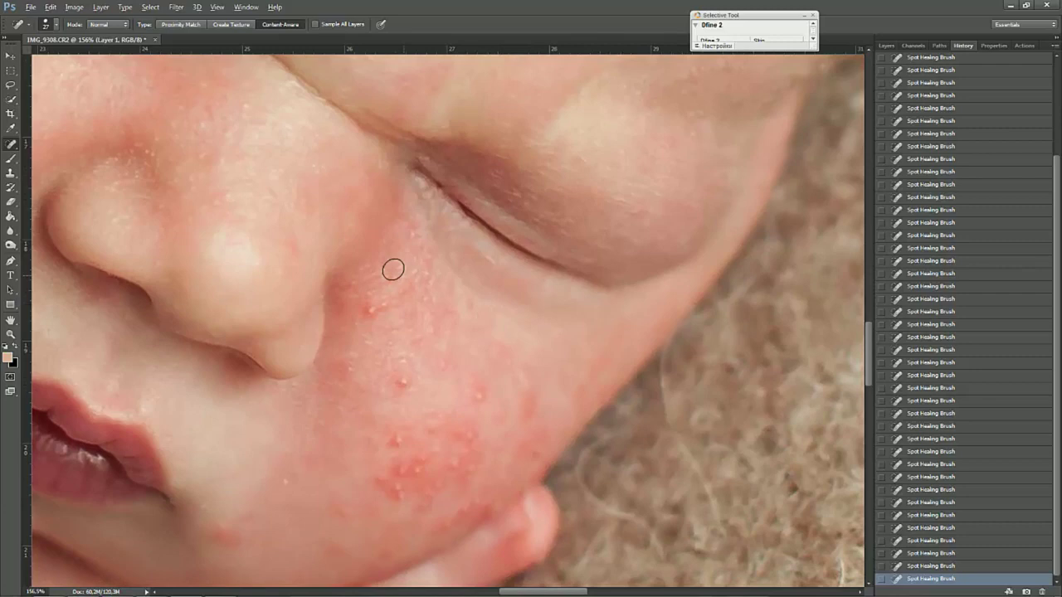
left_click(425, 252)
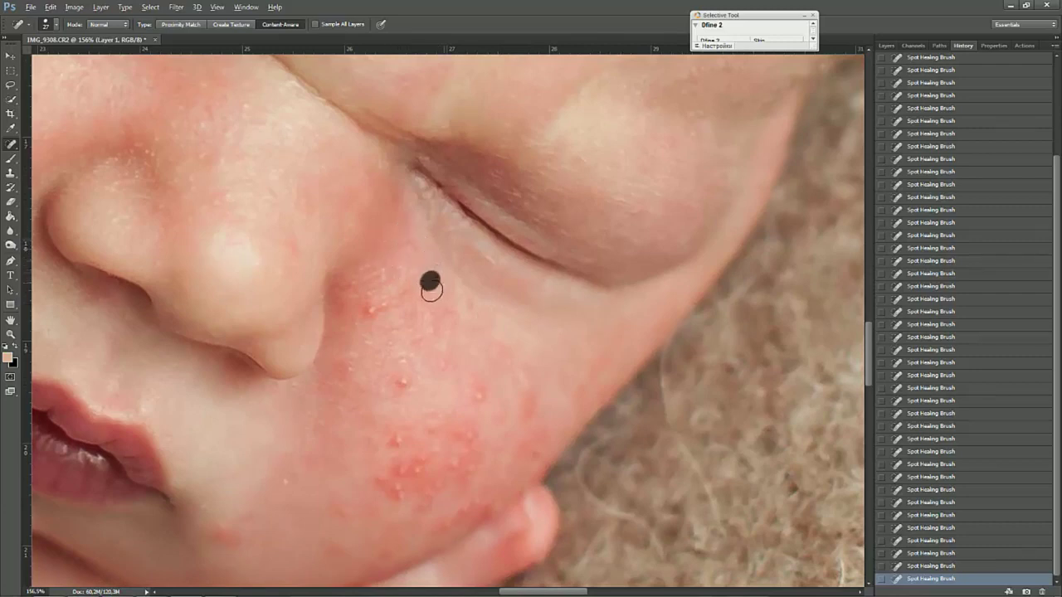
mouse_move(431, 289)
left_mouse_down()
mouse_move(438, 304)
mouse_move(405, 283)
left_mouse_up()
left_click(410, 280)
left_click(398, 261)
left_click_drag(395, 263, 379, 277)
left_click(391, 284)
left_click(425, 290)
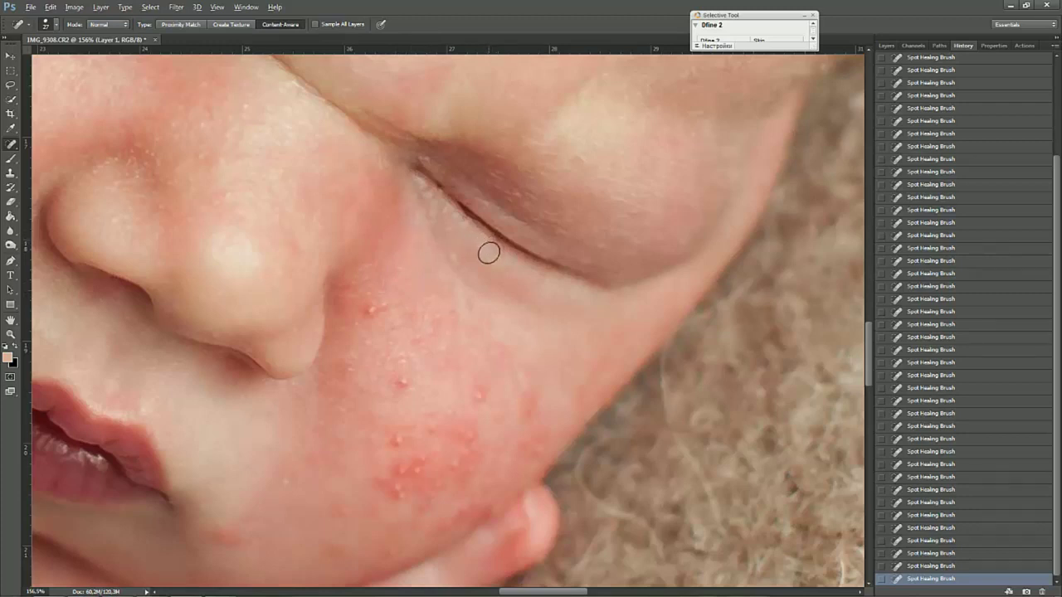
- Heal spots at the side of the nose and across to the outer cheek
left_click(294, 238)
left_click_drag(449, 322, 434, 279)
left_click(350, 234)
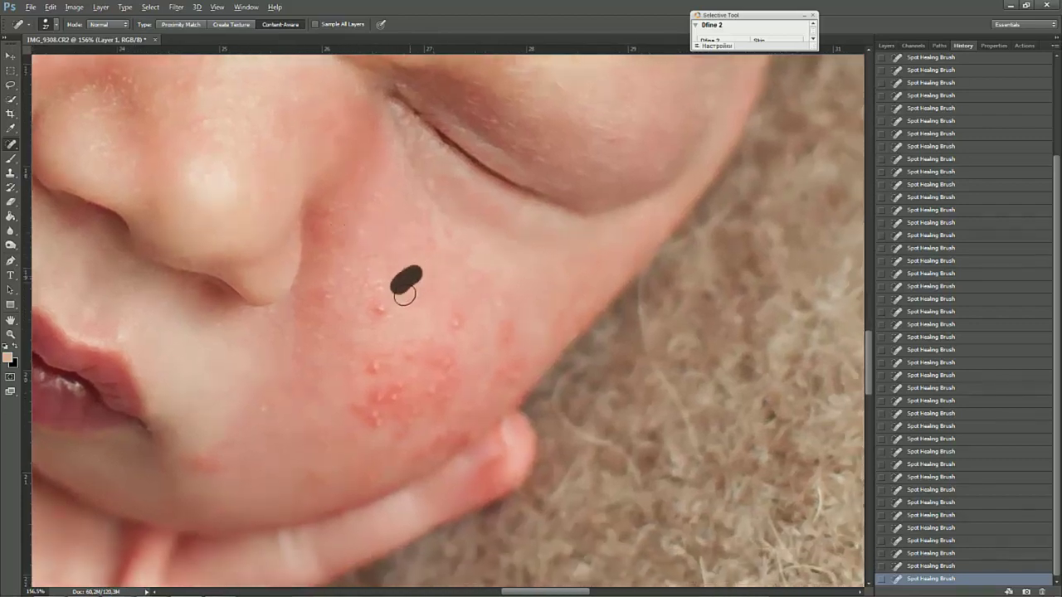
left_click(368, 320)
left_click(429, 309)
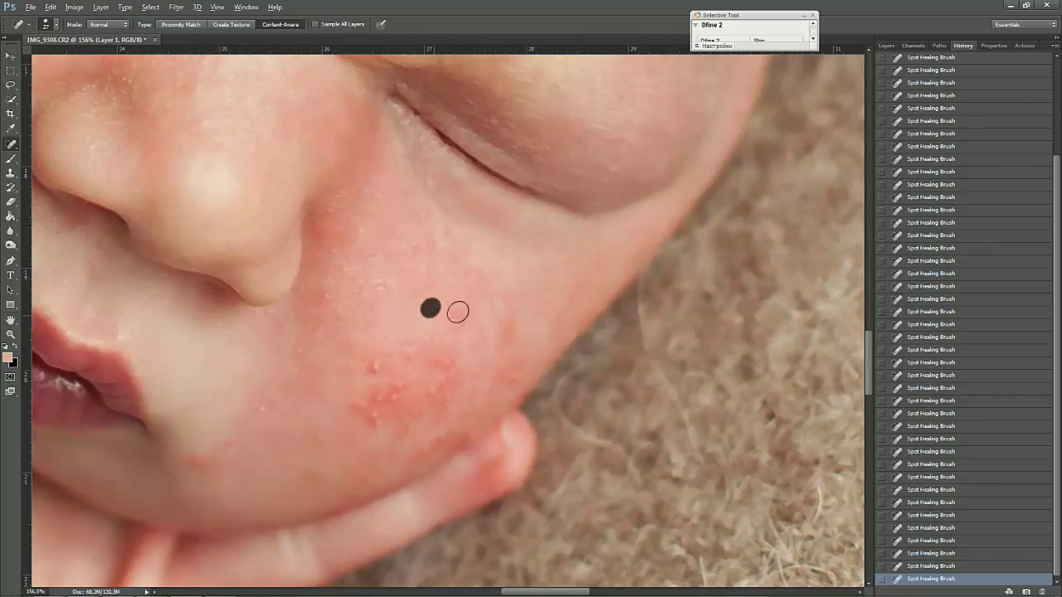
left_click(498, 299)
left_click_drag(491, 299, 501, 319)
left_click(507, 338)
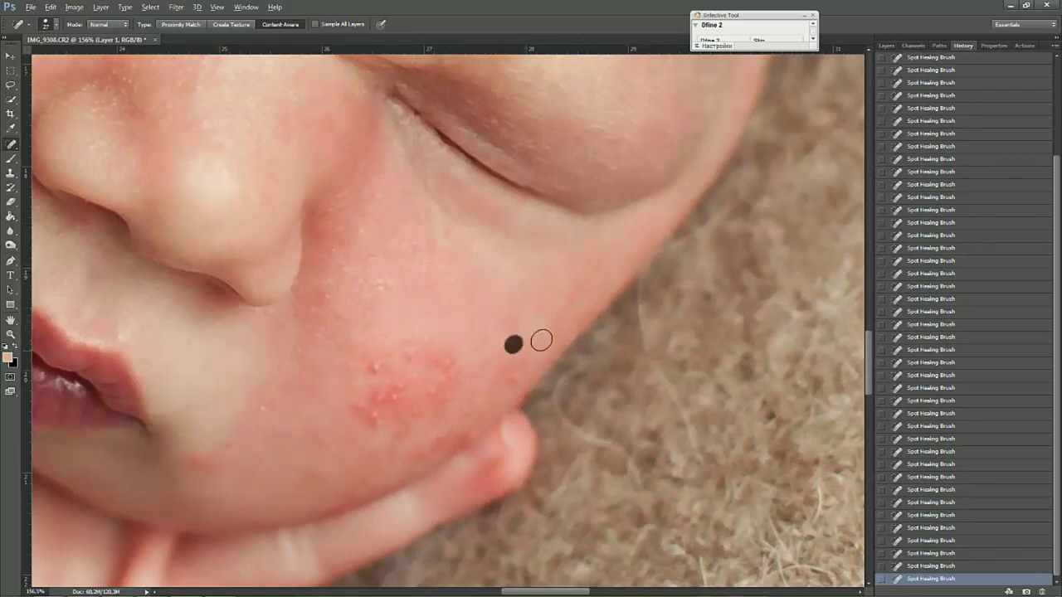
- Heal the remaining spots near the jawline and on the lower cheek
left_click(567, 307)
left_click(504, 327)
left_click_drag(461, 349, 507, 315)
left_click(450, 367)
left_click_drag(365, 342, 437, 312)
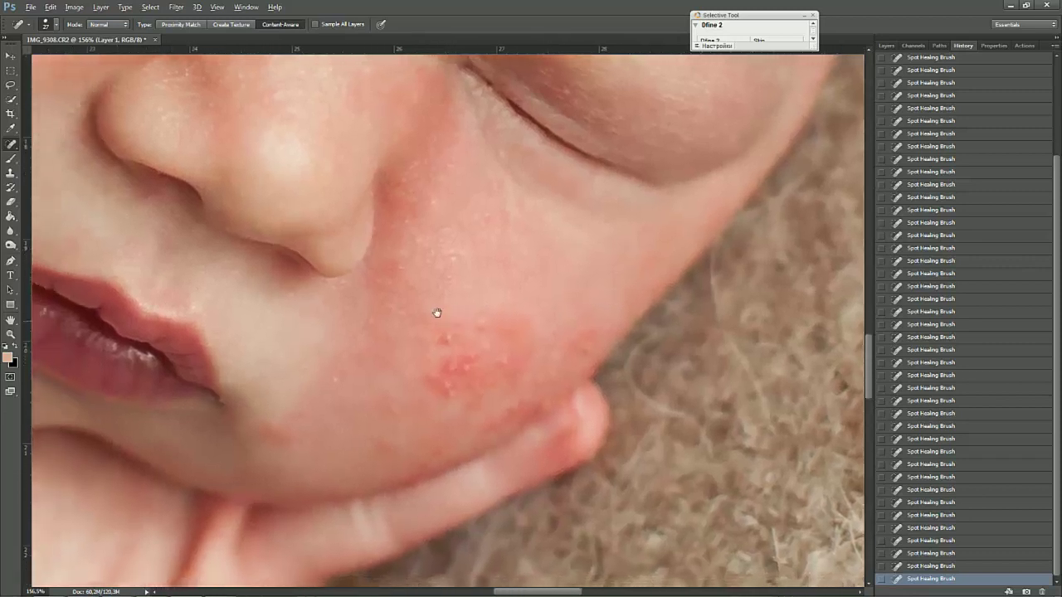
- Heal the bumps along the lower cheek and within the red patch
left_click_drag(496, 225, 477, 236)
left_click(482, 217)
left_click(435, 249)
left_click(454, 258)
left_click_drag(456, 274, 436, 294)
left_click(354, 365)
left_click(318, 392)
left_click(339, 351)
left_click(405, 290)
mouse_move(408, 284)
left_mouse_down()
mouse_move(399, 261)
mouse_move(414, 171)
left_mouse_up()
left_click(399, 254)
left_click(389, 304)
- Heal spots below the lip, on the chin and at the base of the red patch
left_click_drag(409, 345, 350, 266)
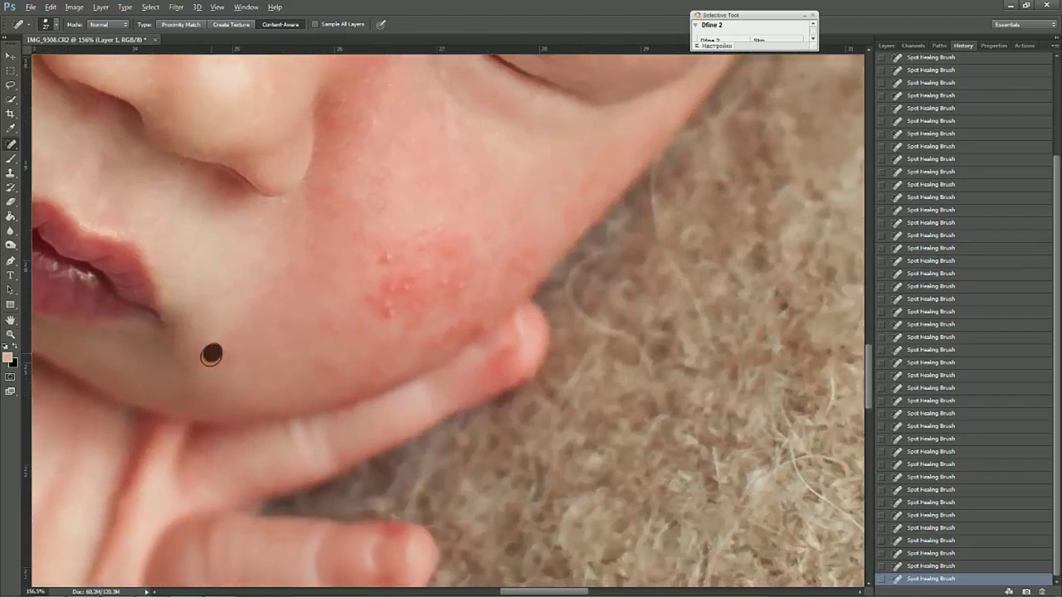
left_click(230, 350)
left_click(236, 355)
left_click_drag(346, 360, 314, 373)
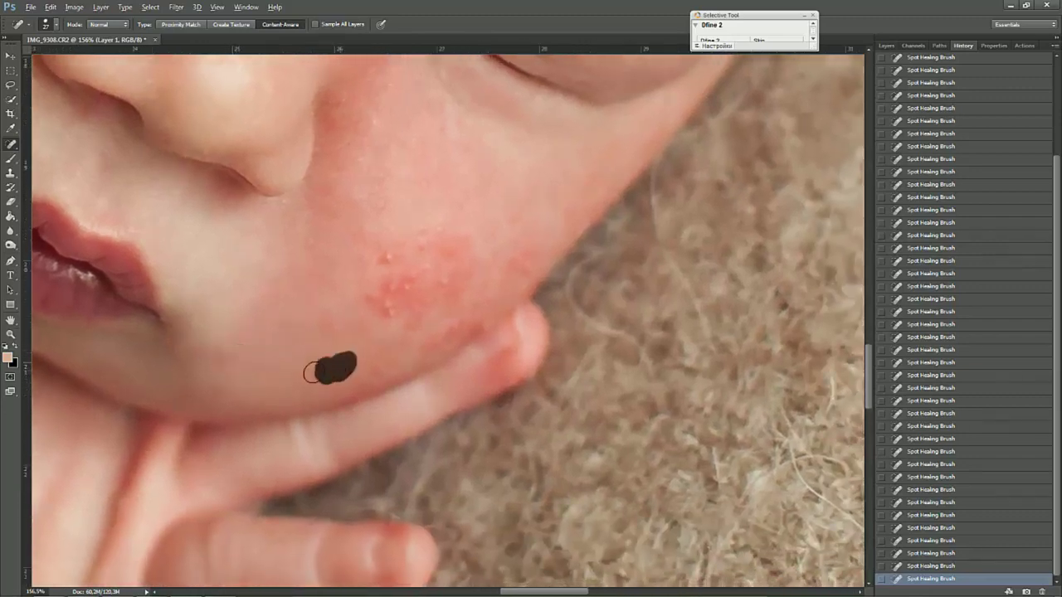
left_click(327, 327)
left_click(386, 291)
left_click_drag(383, 301, 390, 316)
- Clear the red rash cluster and the rash streaks on the cheek
mouse_move(428, 270)
left_mouse_down()
mouse_move(395, 283)
mouse_move(384, 259)
left_mouse_up()
left_click(419, 268)
left_click(402, 244)
left_click(444, 231)
left_click(407, 203)
left_click_drag(395, 192, 368, 178)
left_click_drag(373, 223, 362, 236)
- Heal spots near the jaw, above the fingers and across the lower cheek
left_click(390, 220)
left_click(436, 233)
left_click(459, 263)
left_click(448, 292)
left_click(440, 279)
left_click(420, 317)
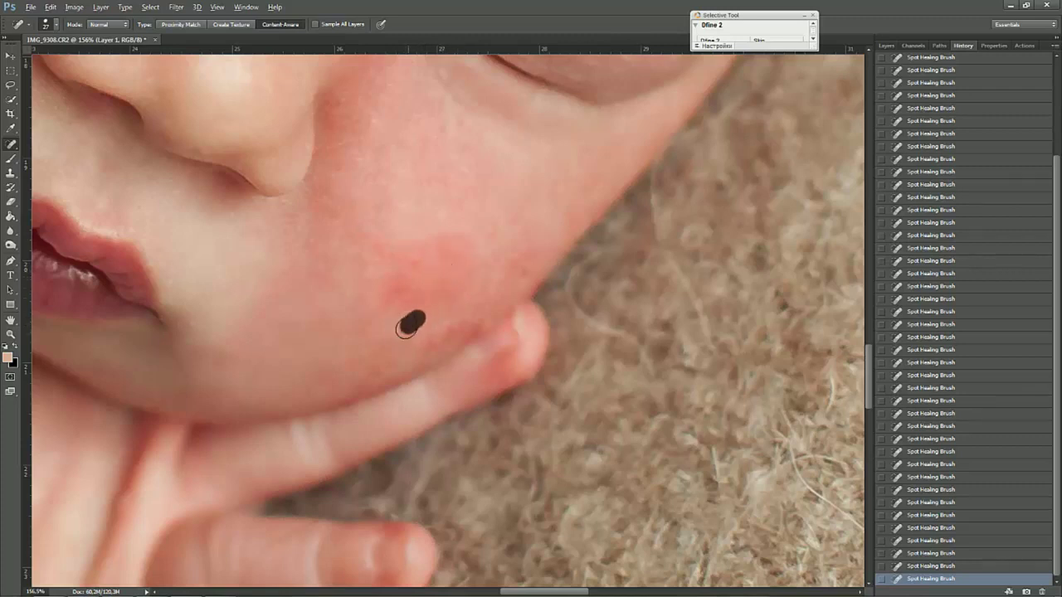
left_click(434, 334)
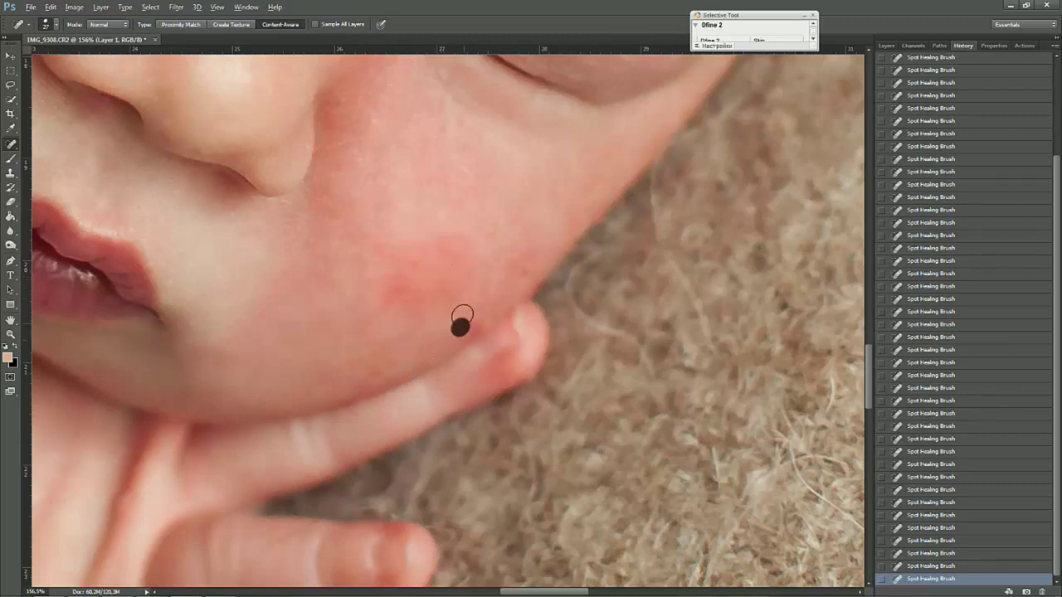
left_click(453, 303)
left_click(406, 295)
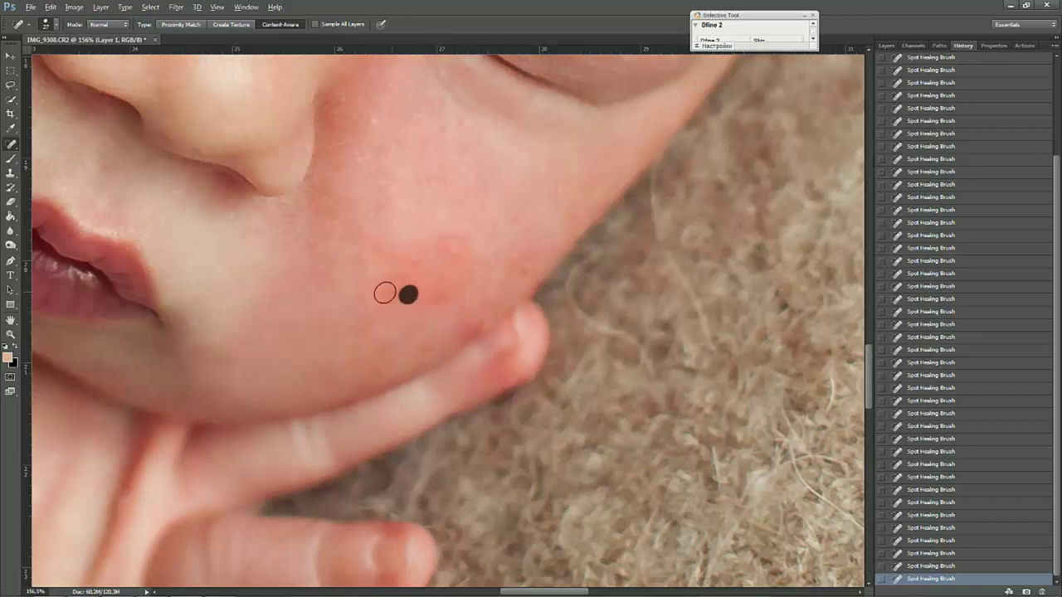
- Heal the remaining faint redness and the spots along the outer cheek edge
left_click(419, 245)
left_click(364, 257)
left_click(448, 251)
left_click(490, 225)
left_click(514, 211)
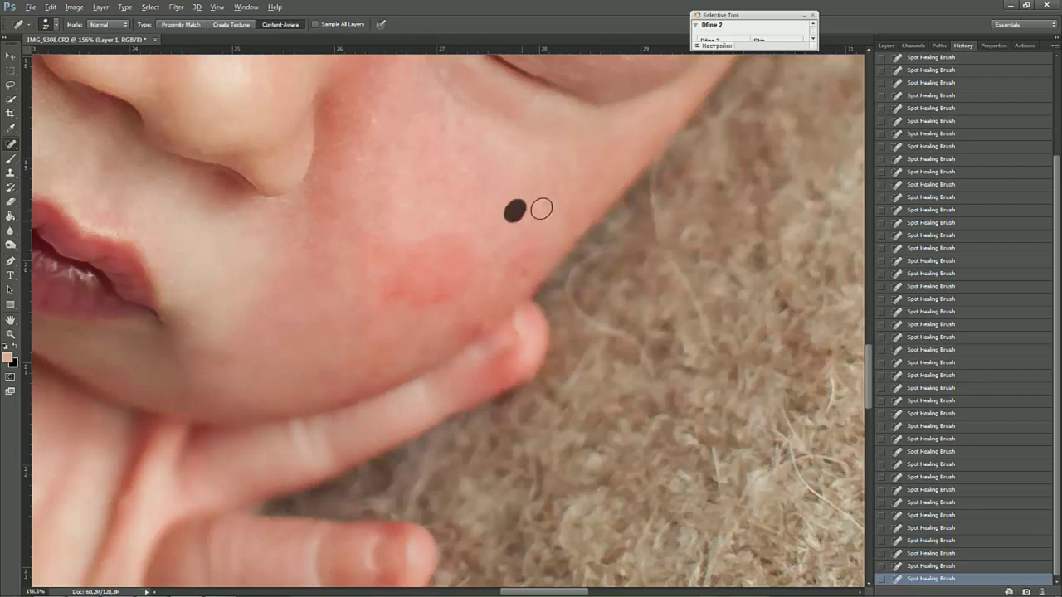
left_click(574, 181)
left_click(557, 211)
left_click(534, 247)
left_click(520, 272)
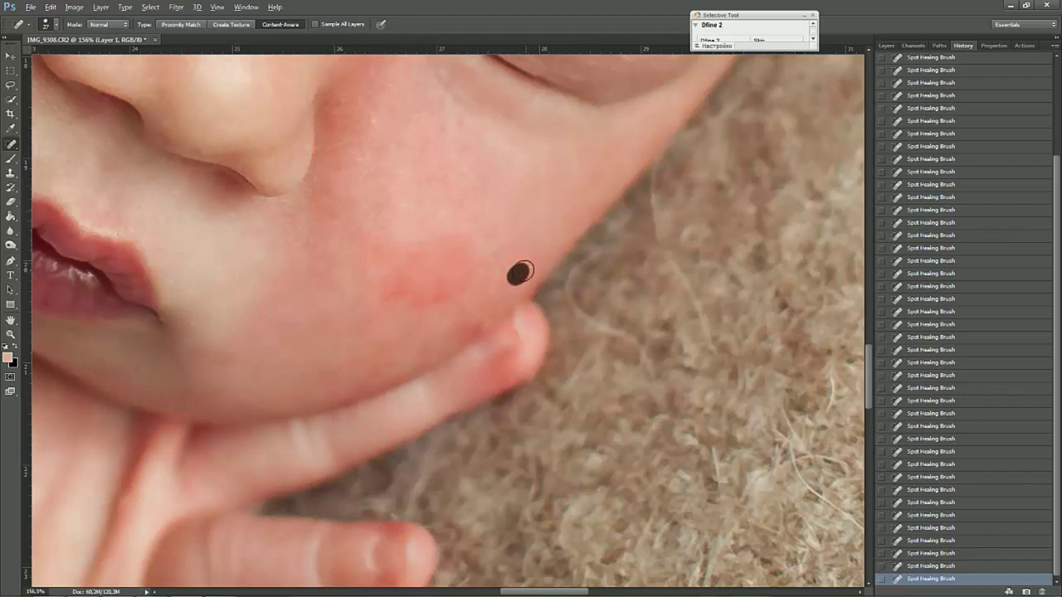
- Heal the red spots running from the lower cheek up to the upper cheek
left_click(470, 323)
left_click(479, 300)
left_click_drag(487, 283, 464, 307)
left_click(483, 298)
left_click(493, 270)
left_click(506, 220)
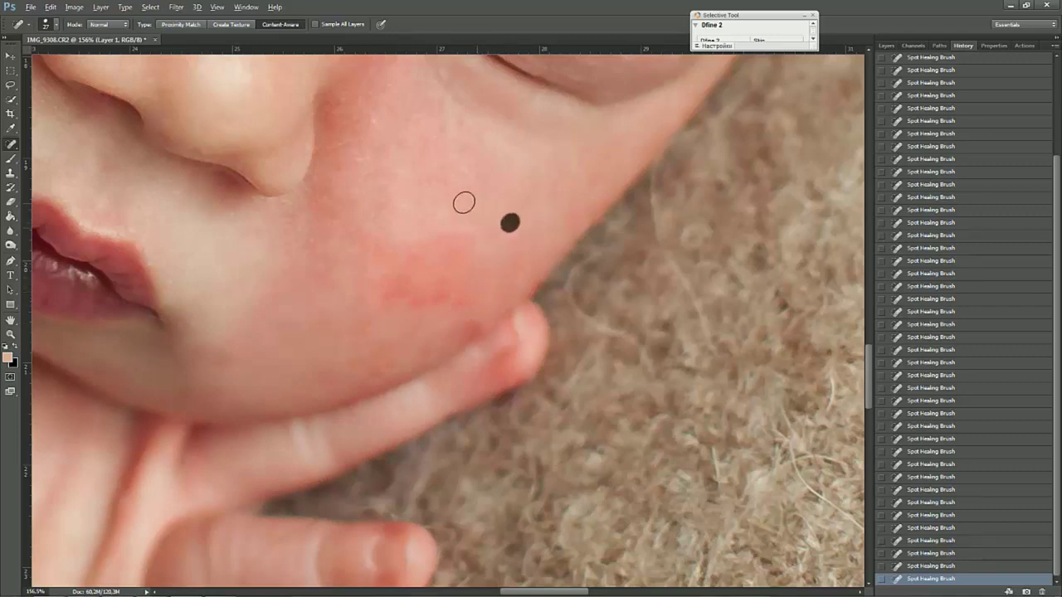
left_click(465, 191)
left_click(469, 173)
left_click(453, 145)
left_click(455, 125)
left_click(425, 99)
- Heal the red spot on the hand and the red streak near the arm's edge
mouse_move(341, 280)
left_mouse_down()
mouse_move(559, 238)
mouse_move(374, 299)
mouse_move(440, 410)
mouse_move(445, 545)
mouse_move(495, 395)
mouse_move(553, 346)
mouse_move(535, 116)
left_mouse_up()
left_click_drag(448, 380, 450, 334)
left_click_drag(341, 301, 357, 327)
left_click(356, 333)
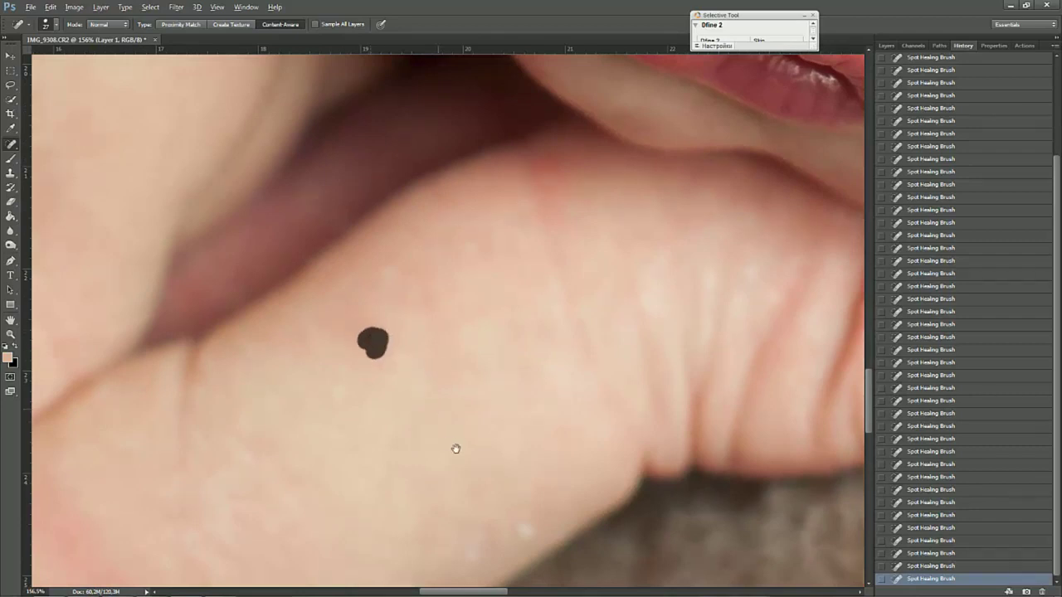
left_click_drag(455, 449, 540, 324)
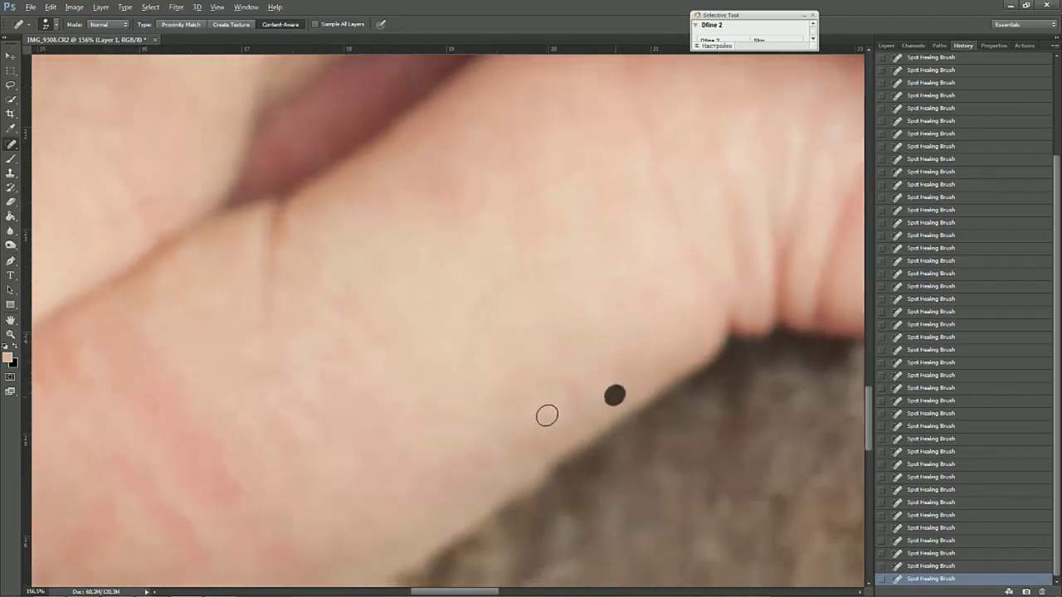
left_click_drag(571, 408, 530, 414)
- Pan along the arm to inspect the skin beside the knitted wrap
mouse_move(416, 440)
left_mouse_down()
mouse_move(531, 344)
mouse_move(669, 279)
left_mouse_up()
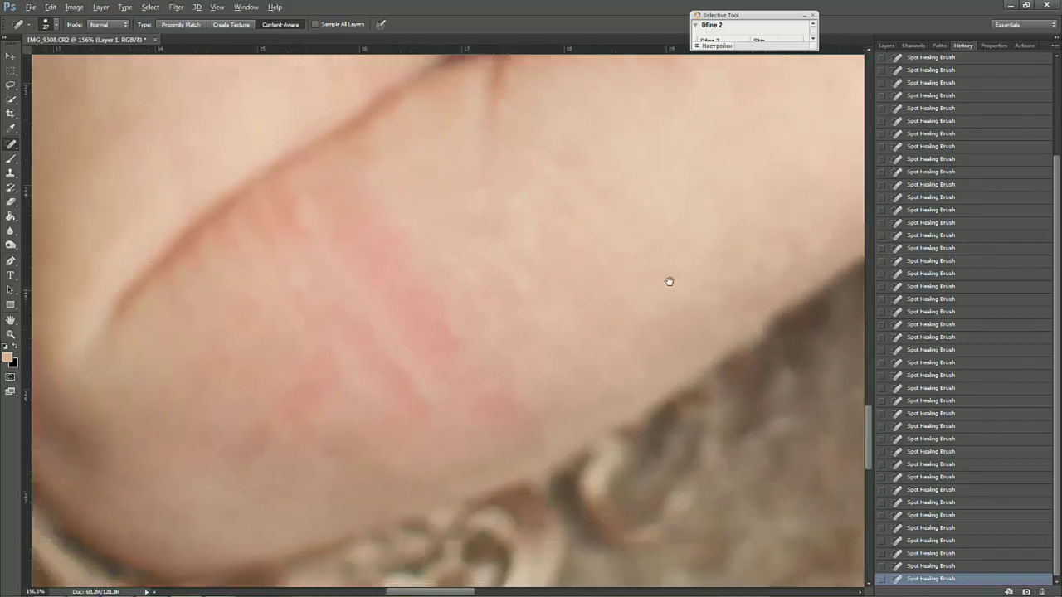
left_click_drag(410, 316, 467, 484)
mouse_move(422, 277)
left_mouse_down()
mouse_move(457, 437)
mouse_move(519, 367)
mouse_move(497, 368)
mouse_move(490, 407)
mouse_move(332, 450)
mouse_move(472, 363)
left_mouse_up()
left_click_drag(414, 433, 407, 473)
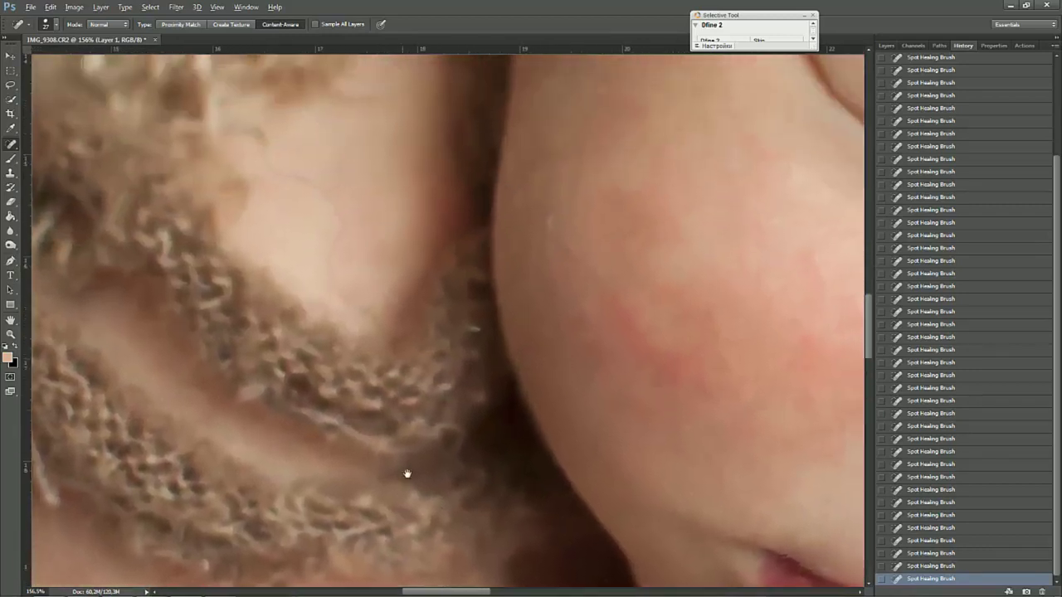
left_click_drag(379, 363, 363, 395)
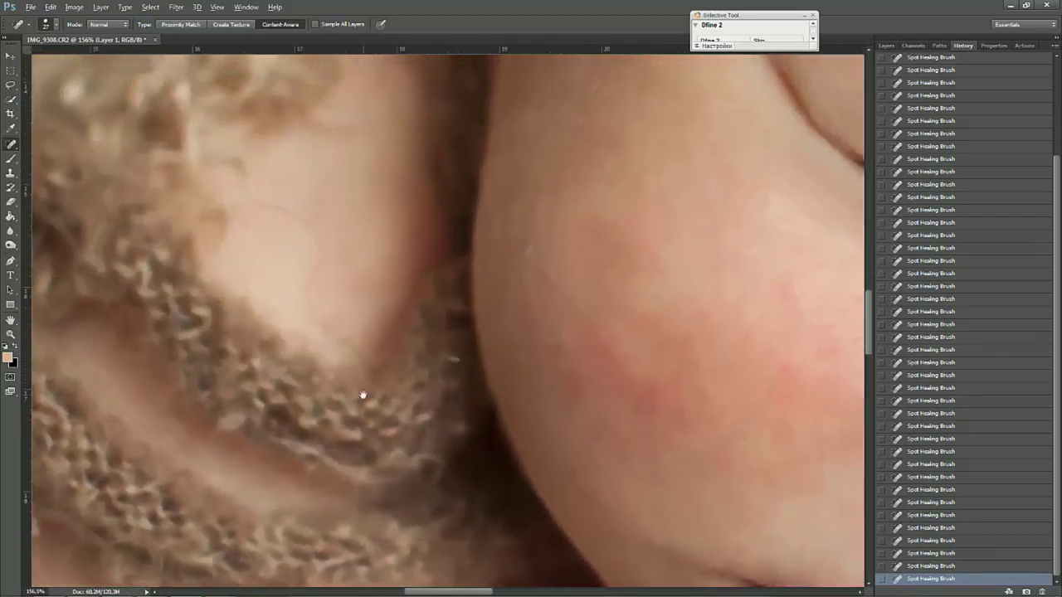
scroll(448, 320, "down", 3)
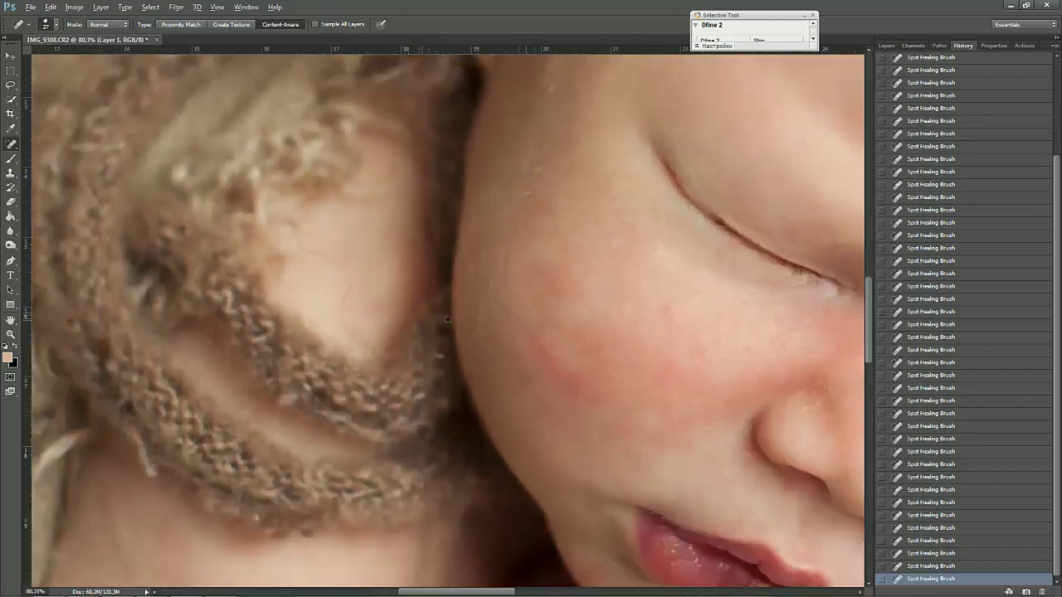
scroll(448, 319, "down", 3)
scroll(595, 343, "up", 1)
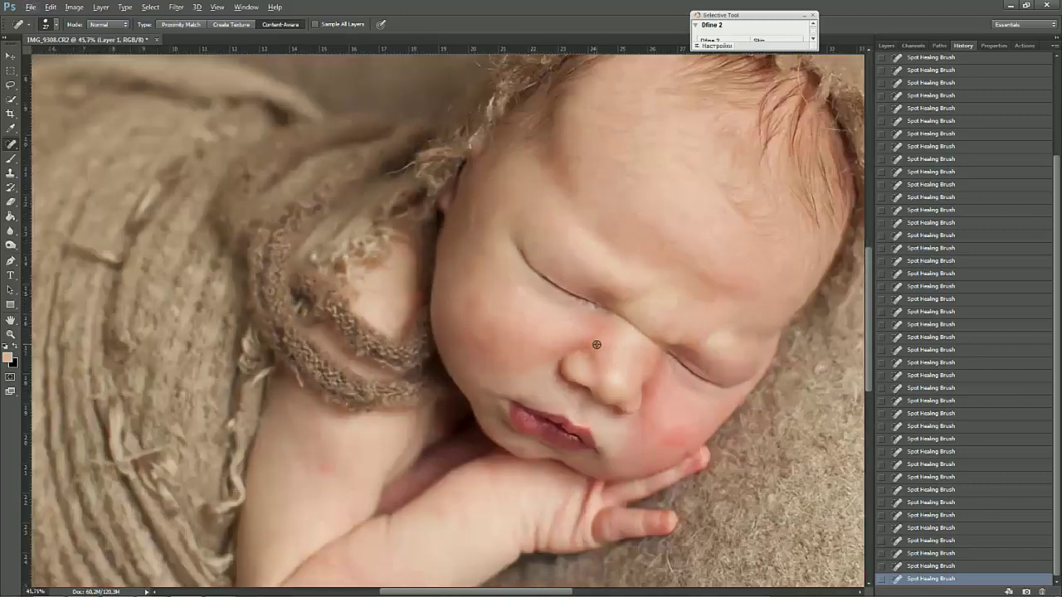
- Toggle Layer 1's visibility to compare with the original and review the History
left_click(886, 45)
left_click(881, 121)
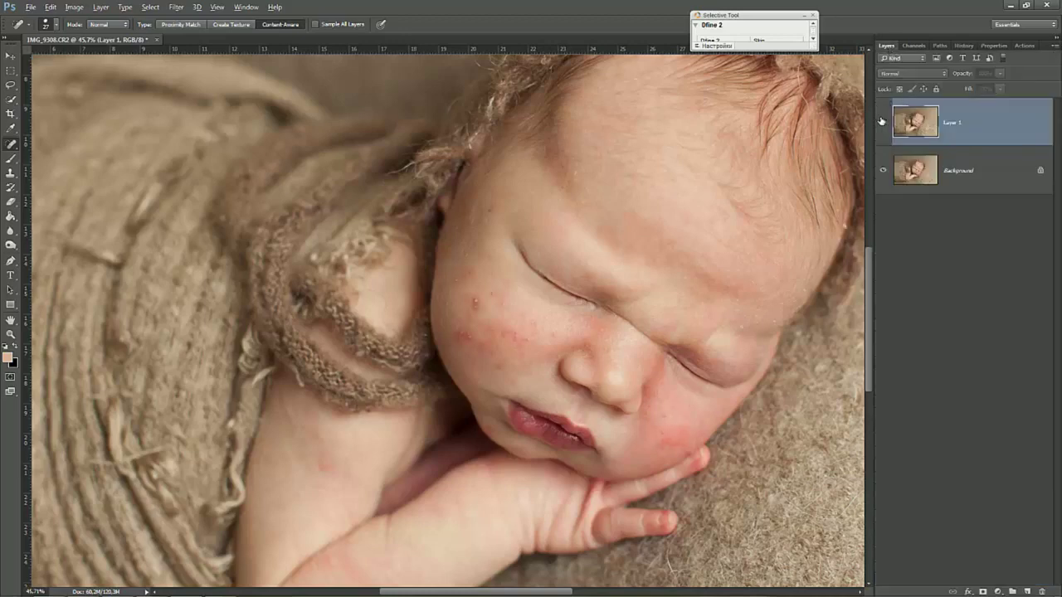
left_click(882, 122)
left_click(882, 121)
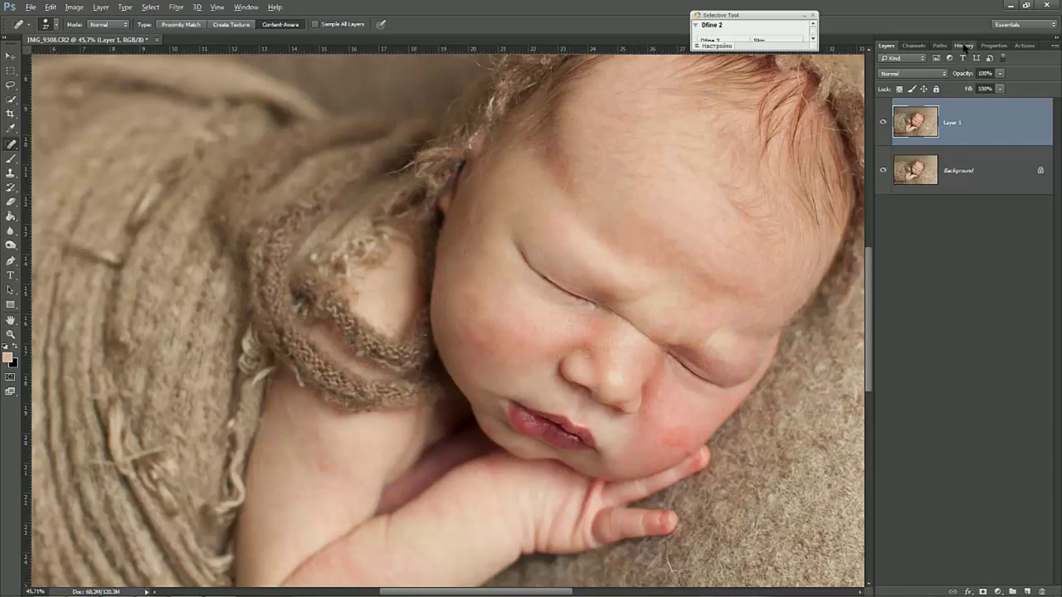
left_click(963, 45)
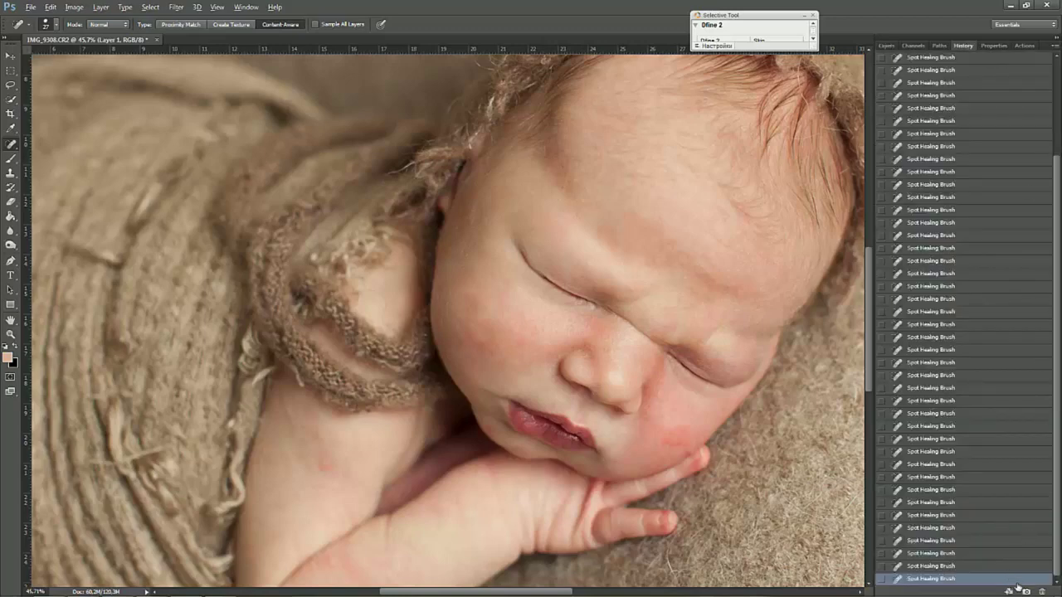
scroll(1023, 571, "up", 1)
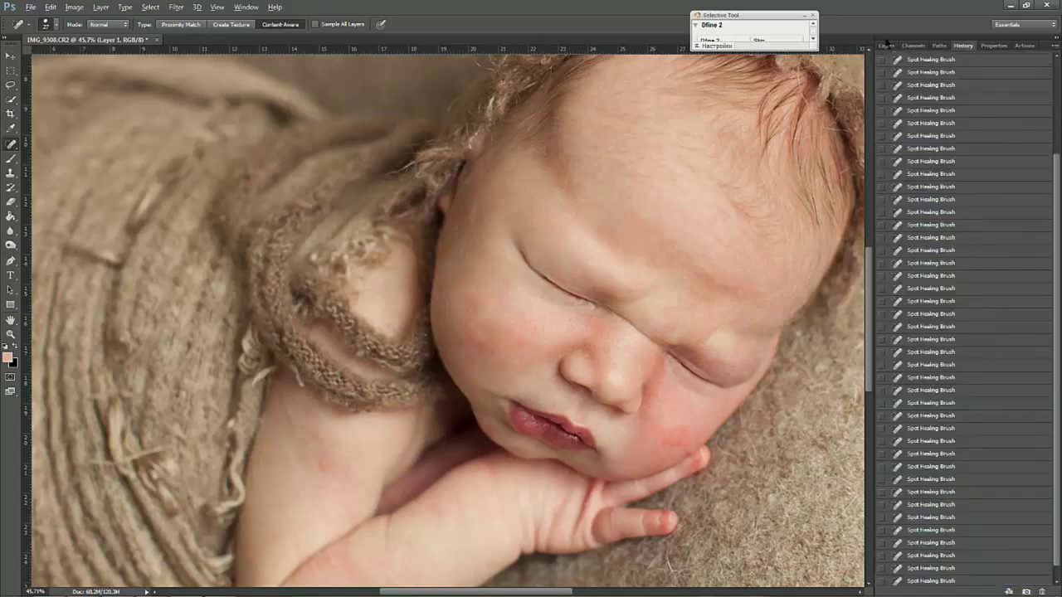
left_click(887, 46)
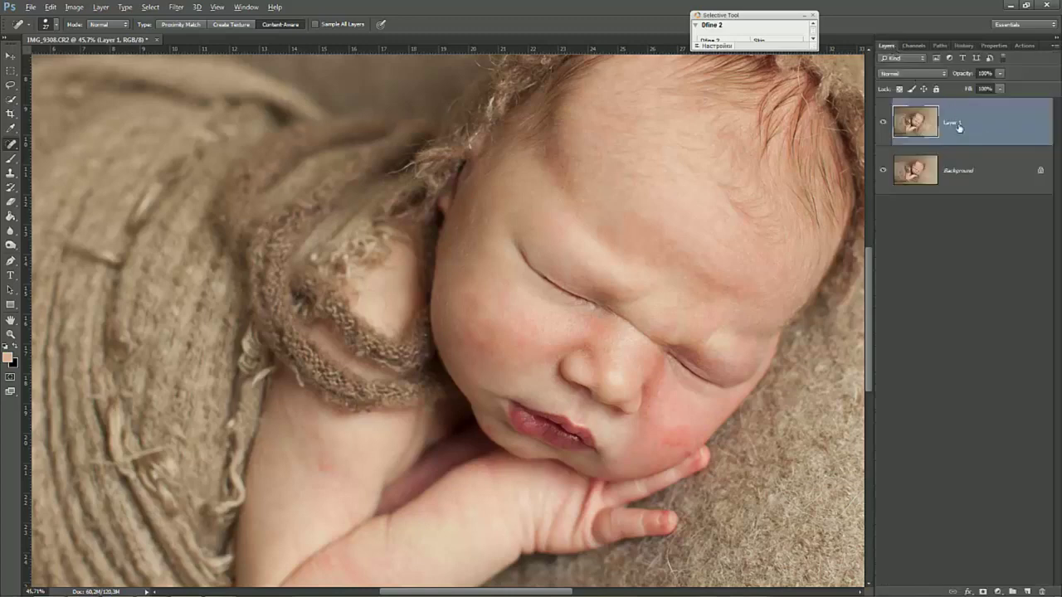
- Merge Layer 1 down into Background and duplicate Background as a new Layer 1
key("ctrl+e")
key("ctrl+j")
scroll(453, 346, "up", 2)
scroll(497, 336, "up", 2)
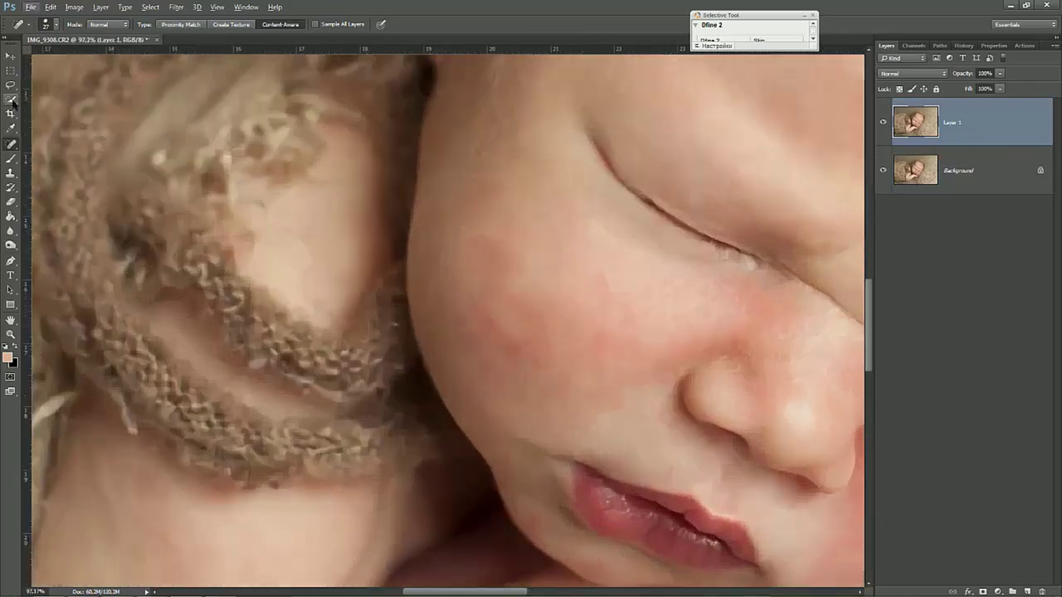
- With the Patch Tool, cover the first red cheek blotch with clean skin from above
right_click(9, 144)
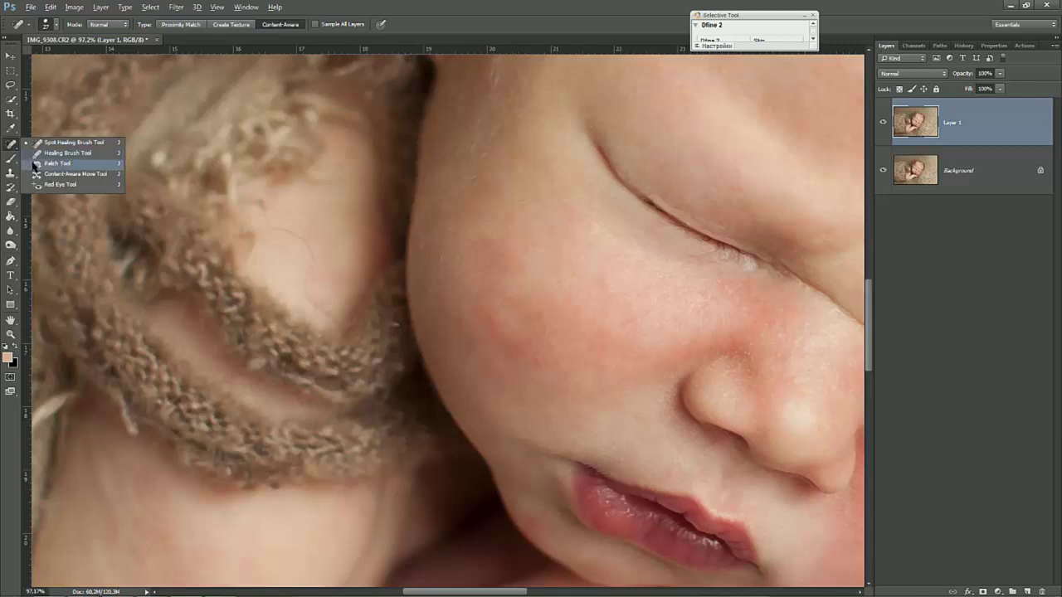
left_click(76, 169)
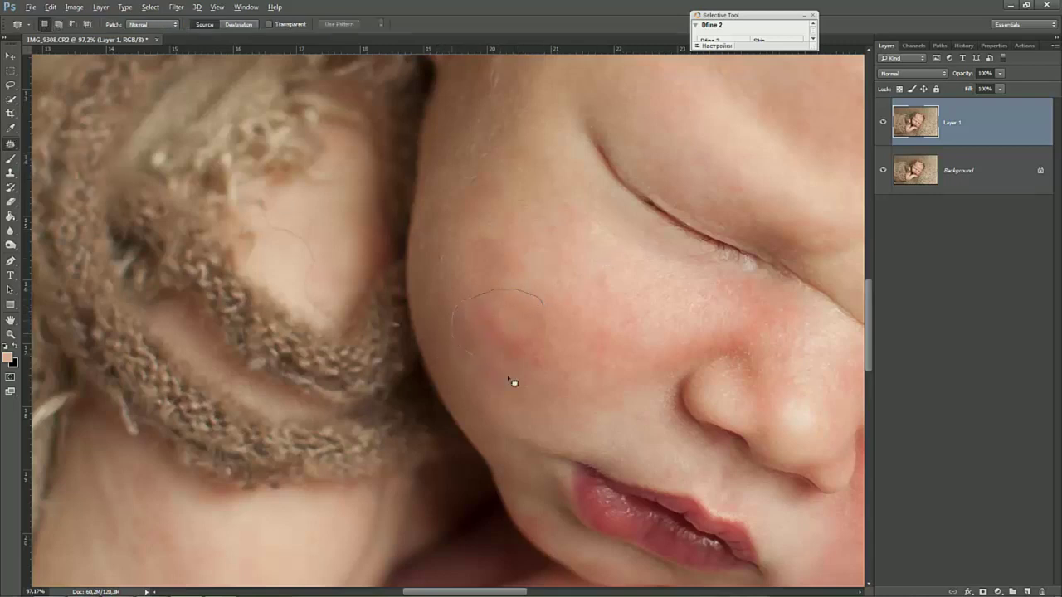
left_click_drag(559, 377, 546, 301)
mouse_move(510, 363)
left_mouse_down()
mouse_move(498, 277)
mouse_move(521, 289)
left_mouse_up()
key("ctrl+d")
- Patch the two-lobed red area and another blotch with nearby clean skin
left_click_drag(525, 344, 509, 330)
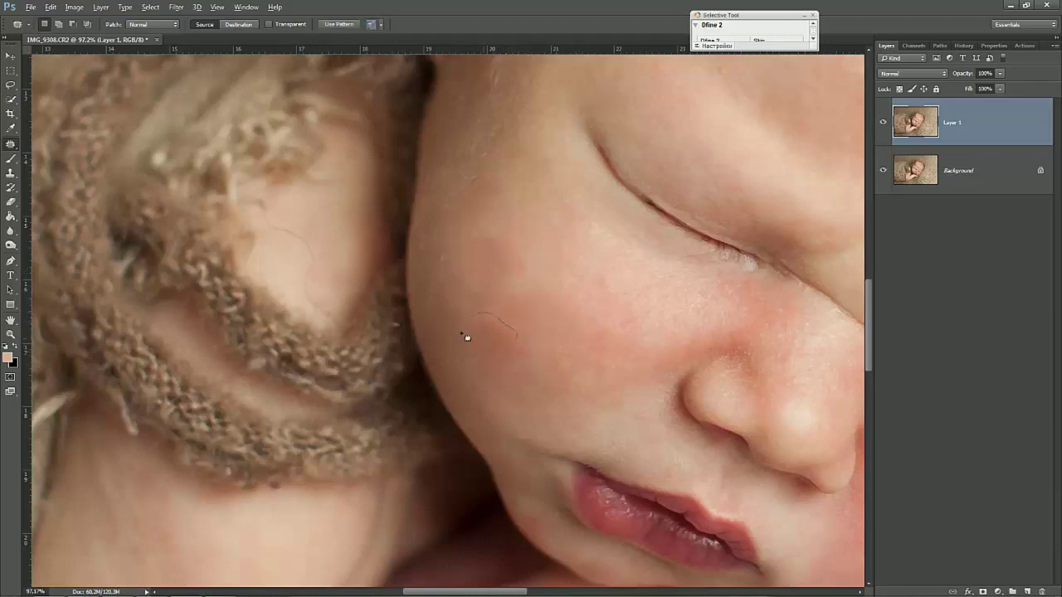
left_click_drag(513, 387, 535, 363)
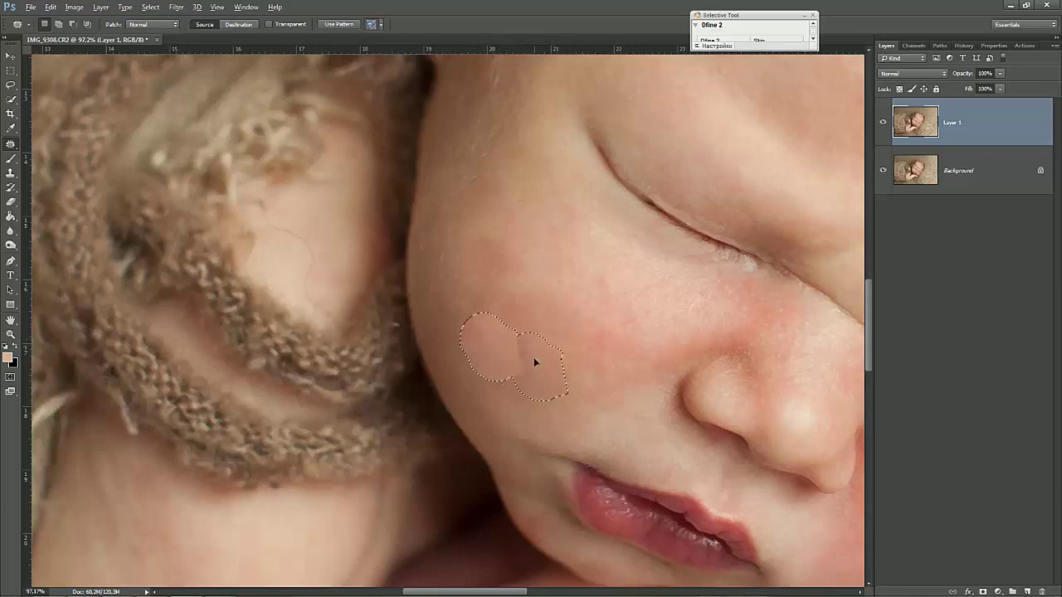
key("ctrl+d")
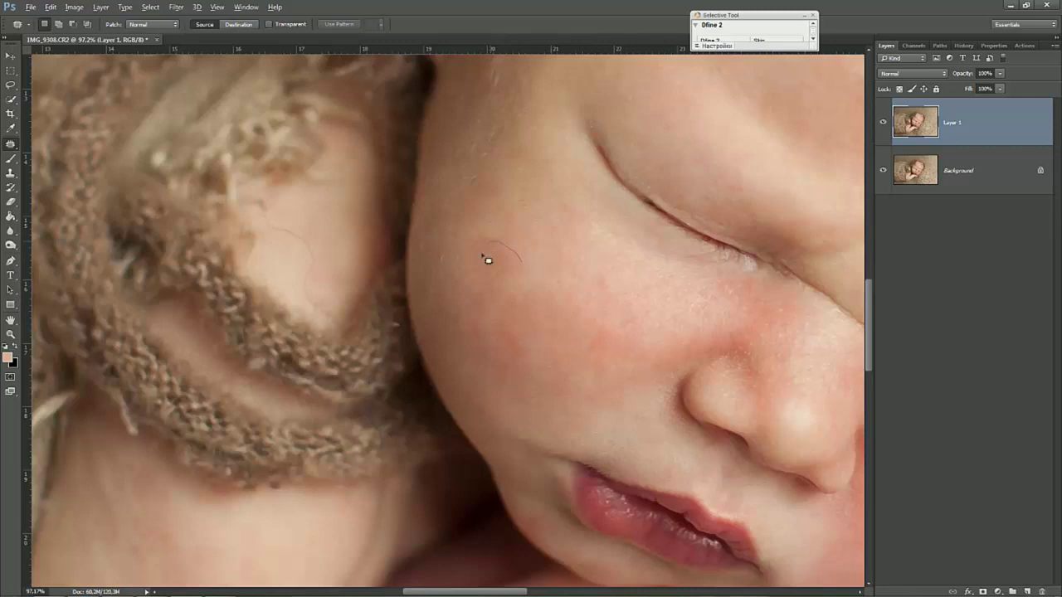
left_click_drag(491, 263, 481, 250)
mouse_move(479, 286)
left_mouse_down()
mouse_move(502, 282)
mouse_move(512, 228)
left_mouse_up()
mouse_move(486, 297)
left_mouse_down()
mouse_move(481, 289)
mouse_move(580, 296)
left_mouse_up()
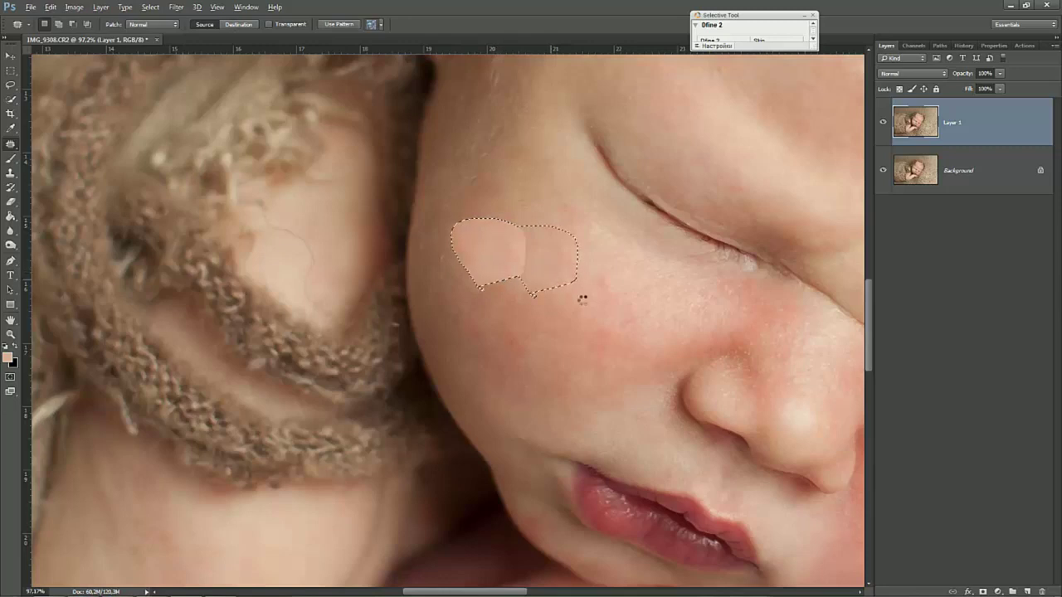
key("ctrl+d")
- Patch the thin line and the remaining red areas lower on the cheek
left_click_drag(460, 310, 512, 341)
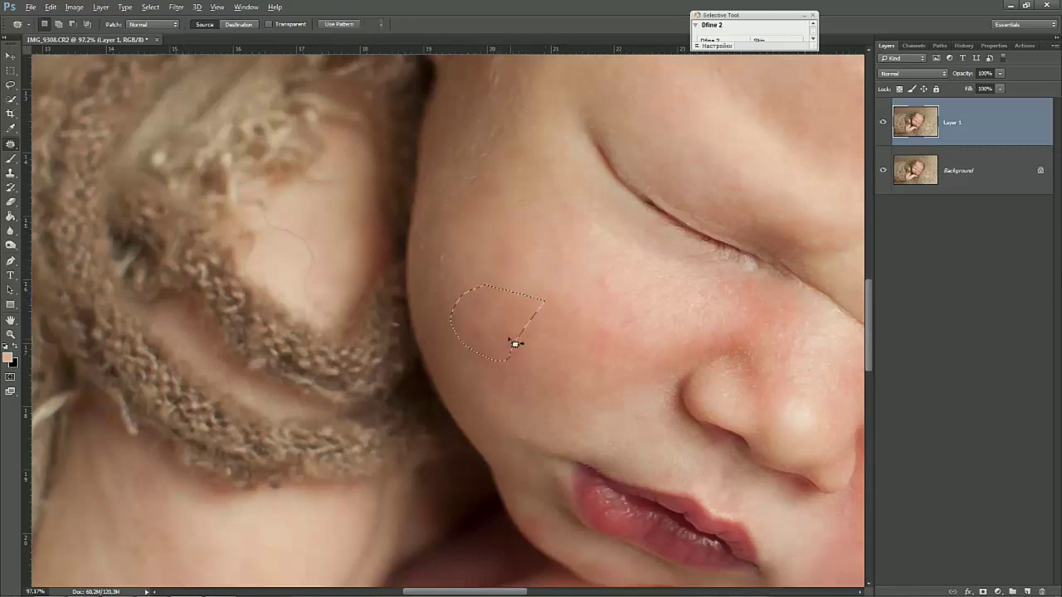
left_click_drag(521, 290, 580, 290)
key("ctrl+d")
left_click_drag(501, 365, 633, 334)
key("ctrl+d")
mouse_move(614, 326)
left_mouse_down()
mouse_move(630, 355)
mouse_move(621, 329)
left_mouse_up()
key("ctrl+d")
left_click_drag(592, 363, 588, 334)
key("ctrl+d")
scroll(631, 341, "down", 2)
- Patch the red blotches on the cheek beside the nose, small and large, with nearby clean skin
scroll(715, 337, "up", 1)
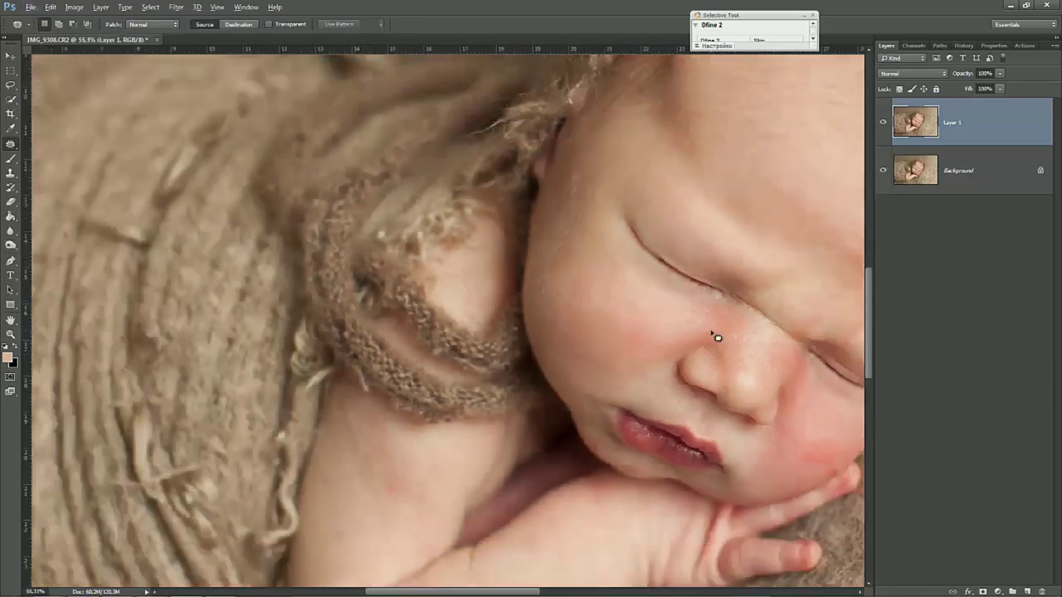
scroll(713, 335, "up", 1)
scroll(701, 326, "up", 1)
mouse_move(586, 282)
left_mouse_down()
mouse_move(605, 304)
mouse_move(584, 301)
mouse_move(592, 356)
mouse_move(599, 337)
mouse_move(580, 356)
left_mouse_up()
key("ctrl+d")
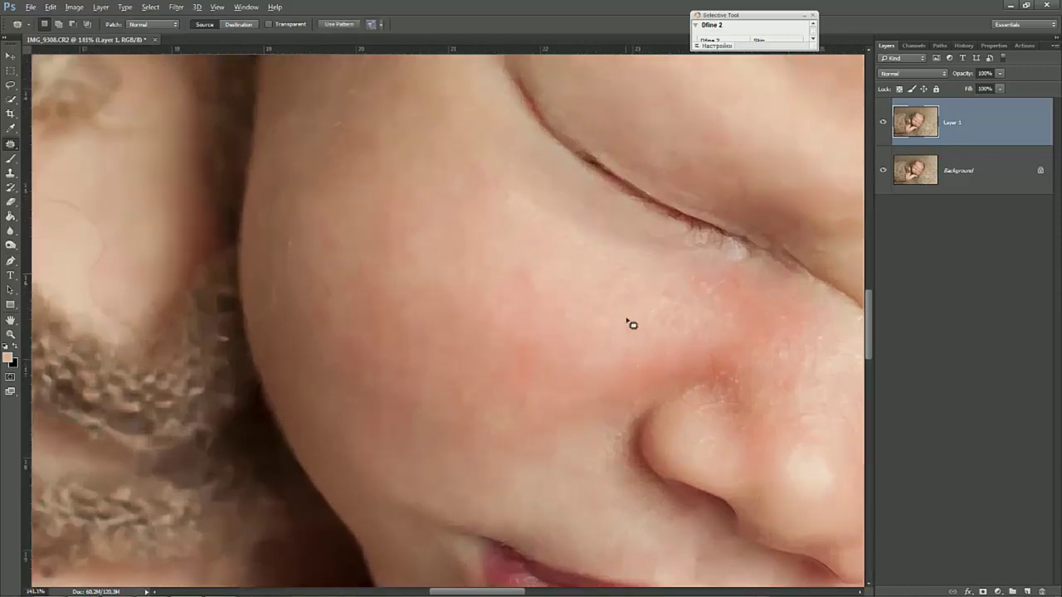
mouse_move(600, 307)
left_mouse_down()
mouse_move(606, 346)
mouse_move(619, 303)
mouse_move(583, 345)
left_mouse_up()
key("ctrl+d")
mouse_move(645, 337)
left_mouse_down()
mouse_move(608, 347)
mouse_move(636, 344)
mouse_move(586, 372)
left_mouse_up()
key("ctrl+d")
mouse_move(540, 270)
left_mouse_down()
mouse_move(527, 306)
mouse_move(465, 327)
left_mouse_up()
key("ctrl+d")
left_click_drag(571, 322, 569, 374)
key("ctrl+d")
mouse_move(503, 406)
left_mouse_down()
mouse_move(543, 329)
mouse_move(547, 374)
mouse_move(498, 334)
left_mouse_up()
key("ctrl+d")
- Patch two more red areas on the cheek using lighter surrounding skin
scroll(493, 348, "down", 2)
scroll(597, 384, "down", 2)
scroll(533, 364, "down", 2)
scroll(530, 360, "up", 1)
left_click_drag(543, 359, 520, 392)
left_click_drag(533, 353, 469, 365)
key("ctrl+d")
scroll(557, 391, "down", 1)
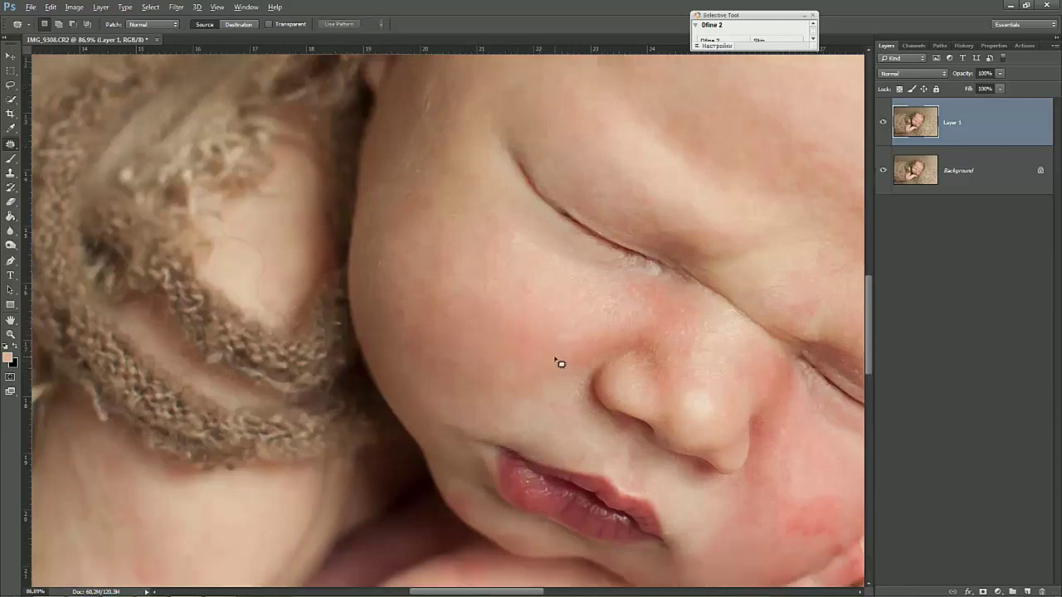
mouse_move(529, 321)
left_mouse_down()
mouse_move(538, 335)
mouse_move(647, 301)
left_mouse_up()
key("ctrl+d")
- Patch the red spot beside the mouth corner
scroll(474, 443, "up", 3)
scroll(474, 462, "up", 2)
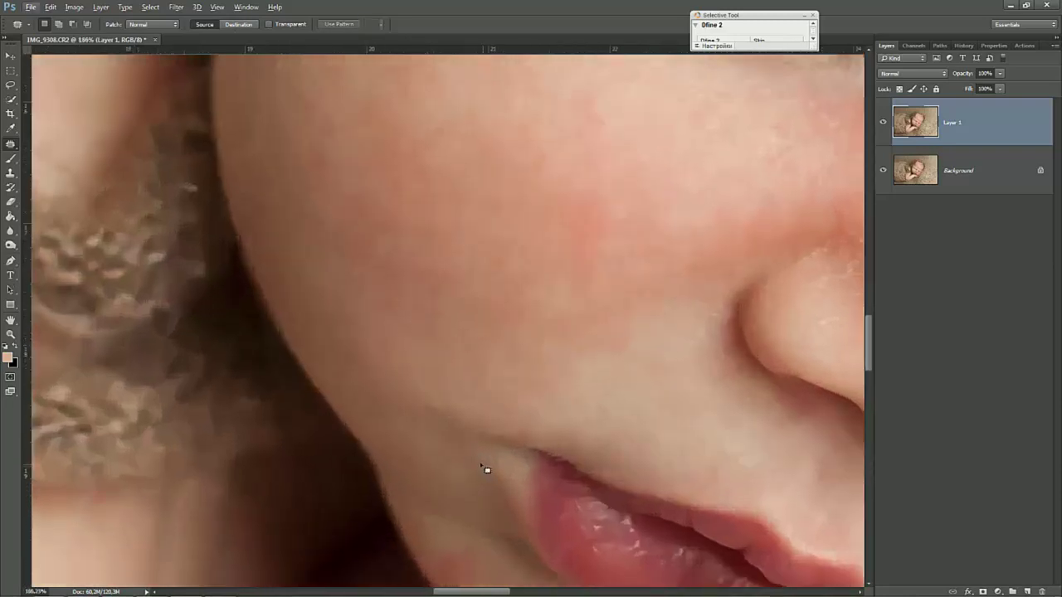
scroll(489, 467, "up", 1)
scroll(488, 477, "up", 1)
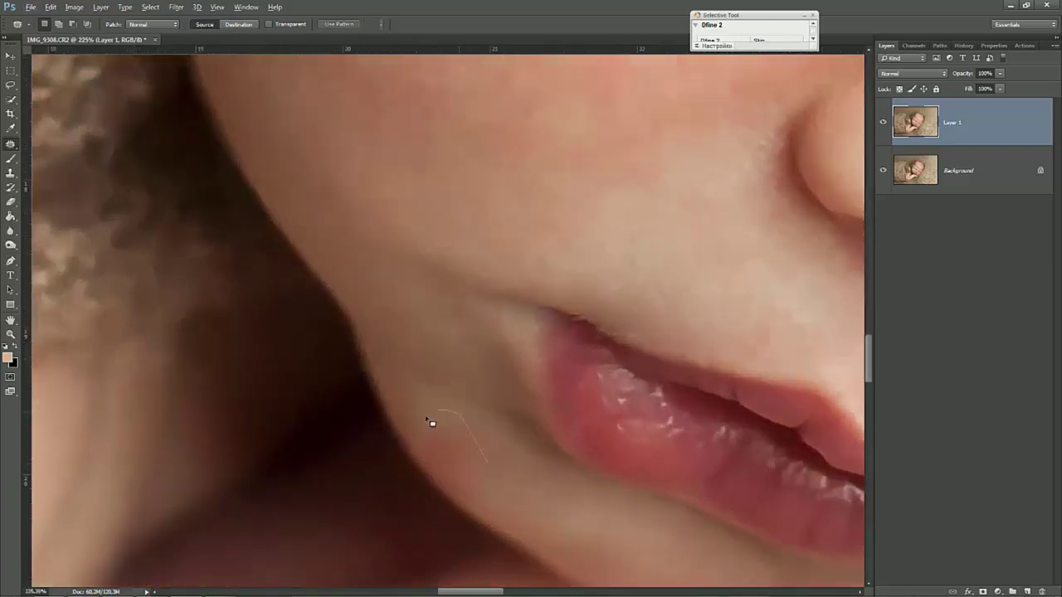
mouse_move(491, 488)
left_mouse_down()
mouse_move(446, 404)
mouse_move(529, 467)
mouse_move(490, 457)
mouse_move(587, 500)
left_mouse_up()
key("ctrl+d")
scroll(614, 431, "down", 3)
scroll(655, 423, "down", 3)
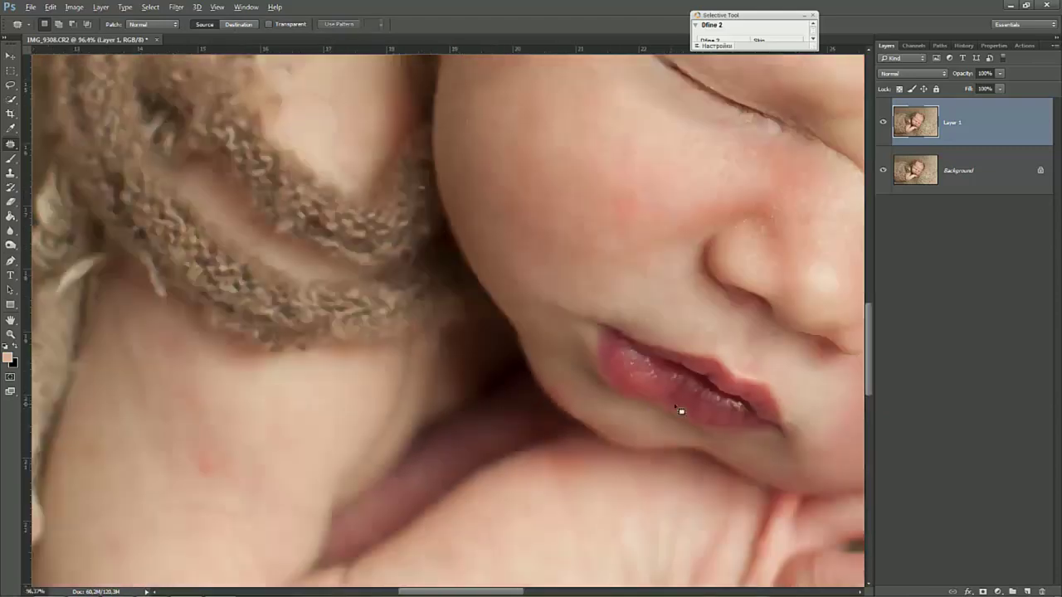
key("alt")
scroll(424, 210, "up", 2)
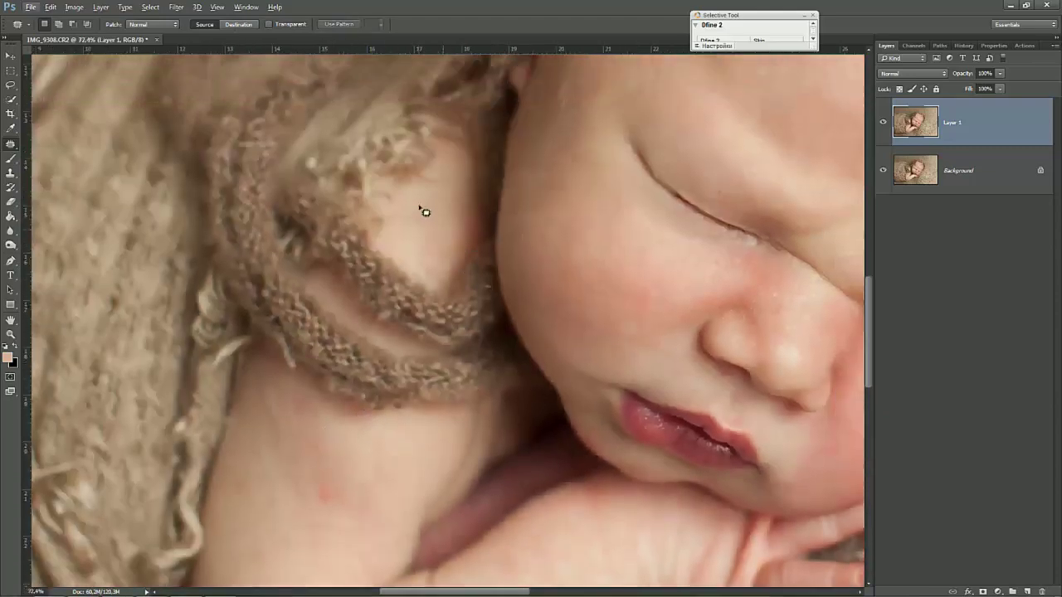
- Patch the small blemishes on the pale skin right beside the knitted wrap
scroll(420, 208, "up", 1)
scroll(415, 218, "up", 1)
mouse_move(361, 204)
left_mouse_down()
mouse_move(373, 240)
mouse_move(458, 239)
left_mouse_up()
left_click_drag(380, 228, 382, 239)
left_click(467, 245)
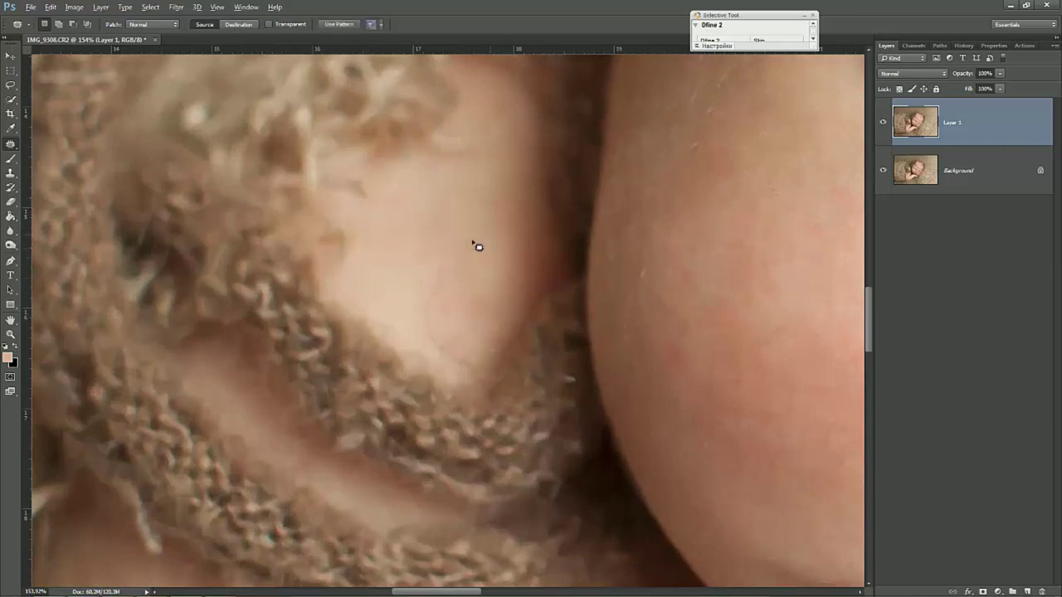
left_click_drag(325, 253, 329, 238)
left_click(369, 248)
left_click_drag(340, 232, 336, 238)
left_click(406, 254)
- Patch the remaining small spots toward the cheek and along the skin edge
mouse_move(440, 262)
left_mouse_down()
mouse_move(403, 301)
mouse_move(441, 327)
mouse_move(452, 276)
mouse_move(405, 306)
mouse_move(434, 355)
mouse_move(437, 332)
mouse_move(515, 290)
left_mouse_up()
left_click(479, 271)
left_click(515, 289)
mouse_move(654, 346)
left_mouse_down()
mouse_move(687, 373)
mouse_move(782, 368)
left_mouse_up()
left_click(606, 388)
left_click_drag(569, 395, 573, 384)
left_click(551, 378)
scroll(522, 465, "down", 1)
scroll(512, 443, "down", 2)
scroll(491, 430, "down", 1)
scroll(491, 431, "down", 2)
scroll(431, 446, "down", 2)
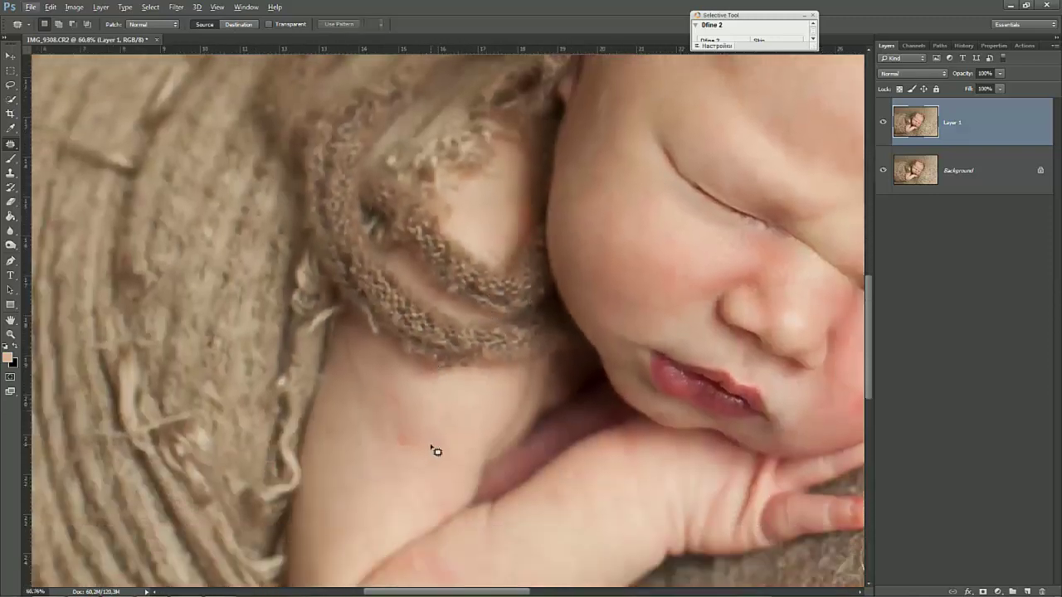
scroll(432, 446, "down", 2)
scroll(429, 441, "up", 1)
scroll(421, 430, "up", 2)
- Patch the red spot and blotchy areas on the upper arm near the wrap edge
mouse_move(445, 345)
left_mouse_down()
mouse_move(390, 387)
mouse_move(332, 349)
left_mouse_up()
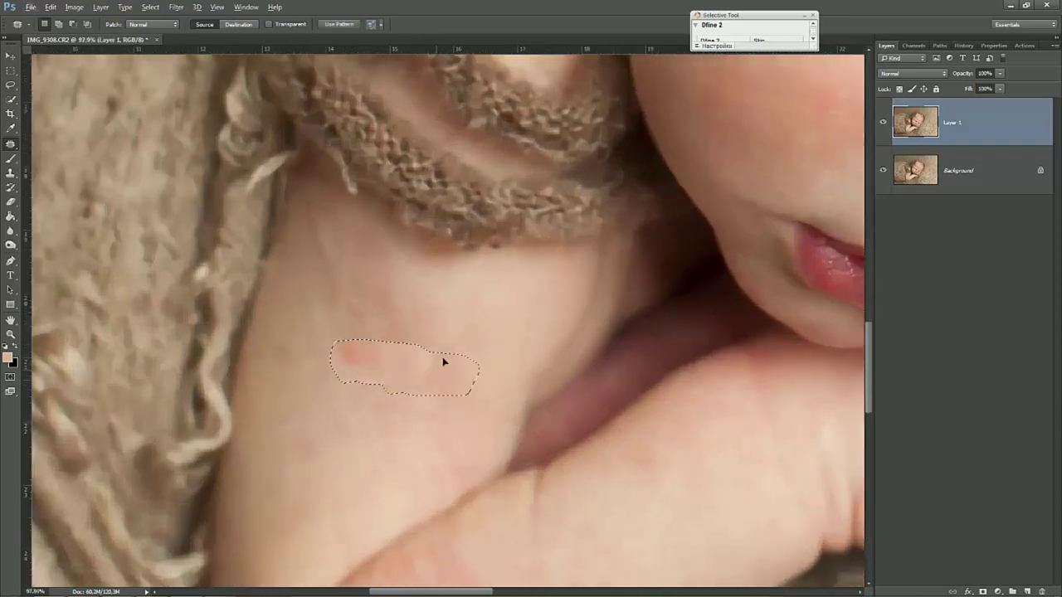
left_click_drag(443, 365, 469, 332)
mouse_move(382, 270)
left_mouse_down()
mouse_move(337, 367)
mouse_move(303, 375)
left_mouse_up()
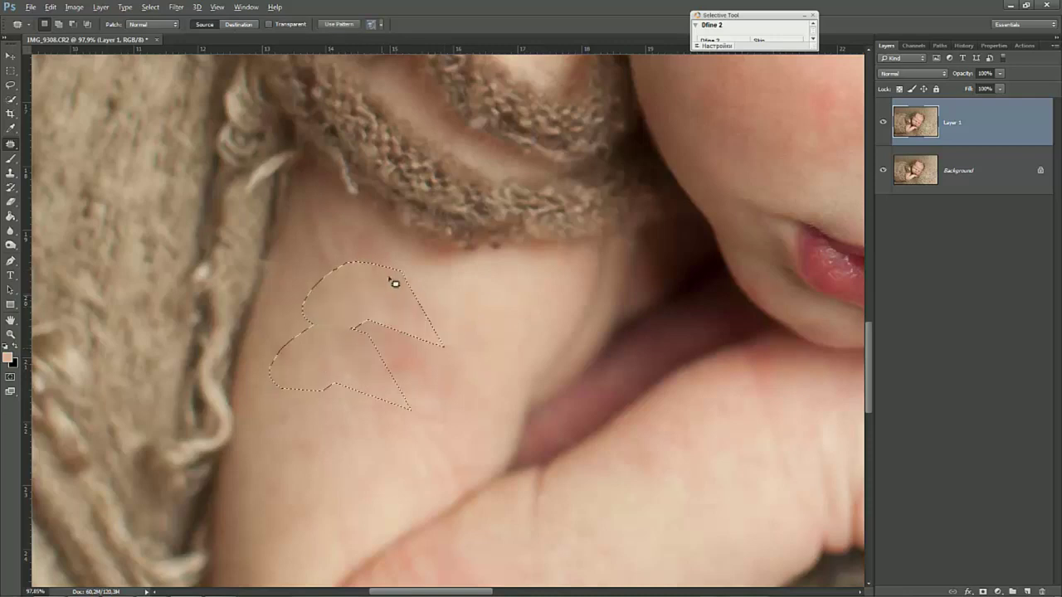
left_click_drag(392, 296, 389, 261)
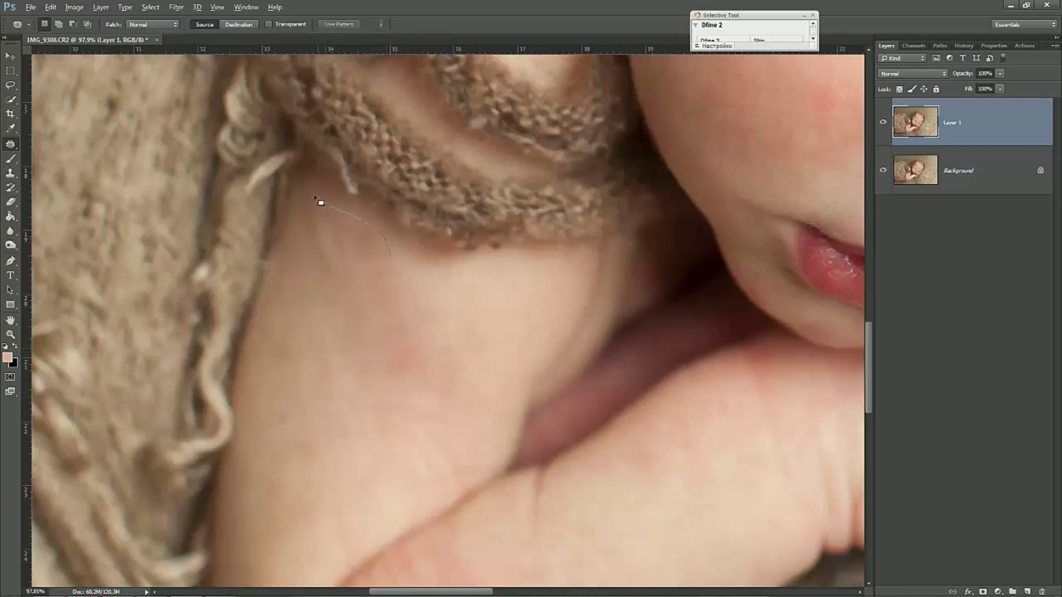
left_click_drag(305, 252, 316, 292)
left_click_drag(351, 249, 302, 332)
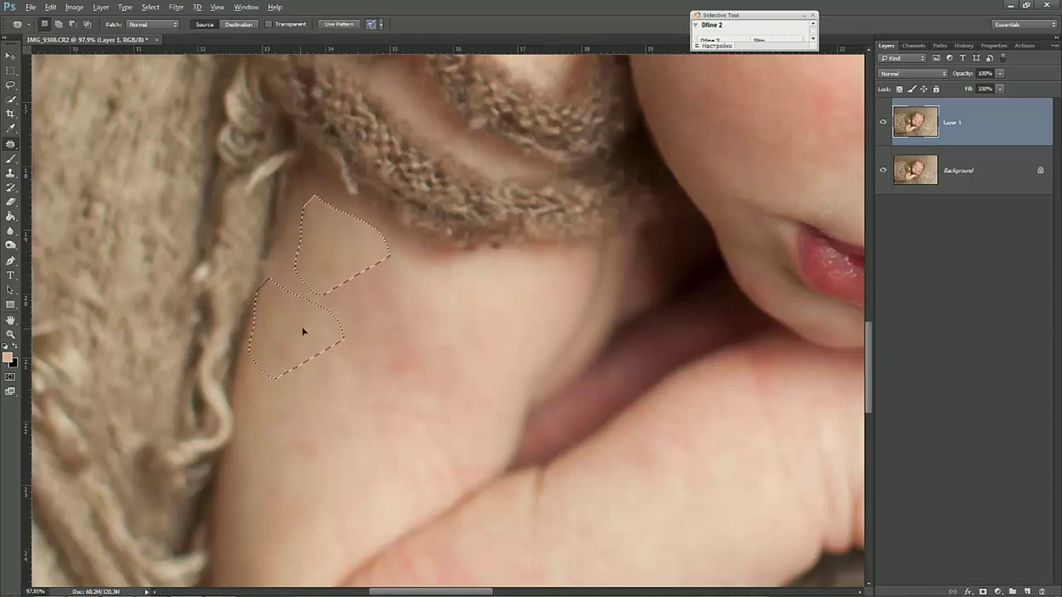
left_click(369, 380)
- Patch the small red spots just below the wrap on the upper arm
mouse_move(315, 267)
left_mouse_down()
mouse_move(363, 274)
mouse_move(344, 277)
mouse_move(315, 312)
left_mouse_up()
left_click(338, 206)
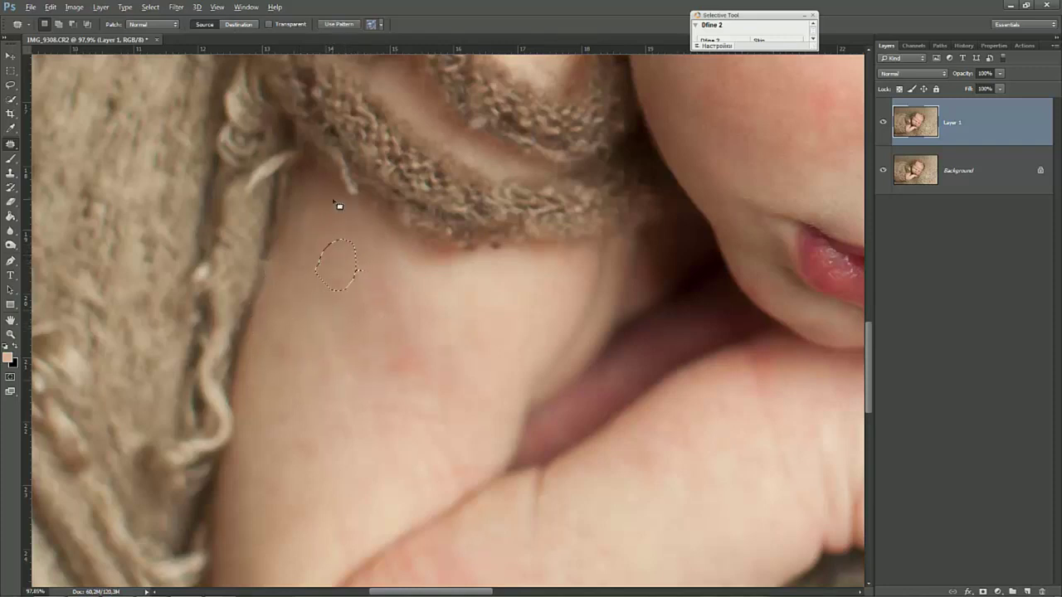
mouse_move(299, 250)
left_mouse_down()
mouse_move(332, 204)
mouse_move(309, 255)
left_mouse_up()
left_click(288, 327)
mouse_move(291, 347)
left_mouse_down()
mouse_move(331, 371)
mouse_move(277, 421)
left_mouse_up()
left_click(321, 355)
left_click(420, 427)
mouse_move(395, 344)
left_mouse_down()
mouse_move(374, 428)
mouse_move(345, 353)
left_mouse_up()
left_click(471, 404)
- Patch the last red spots lower on the upper arm and deselect
scroll(477, 381, "down", 2)
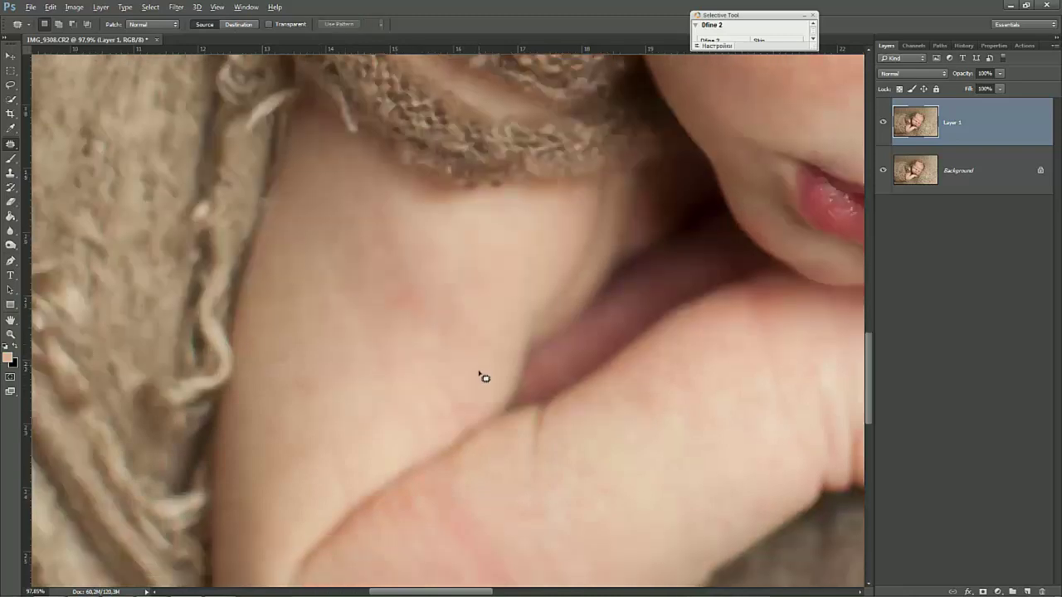
mouse_move(474, 361)
left_mouse_down()
mouse_move(352, 364)
mouse_move(457, 384)
left_mouse_up()
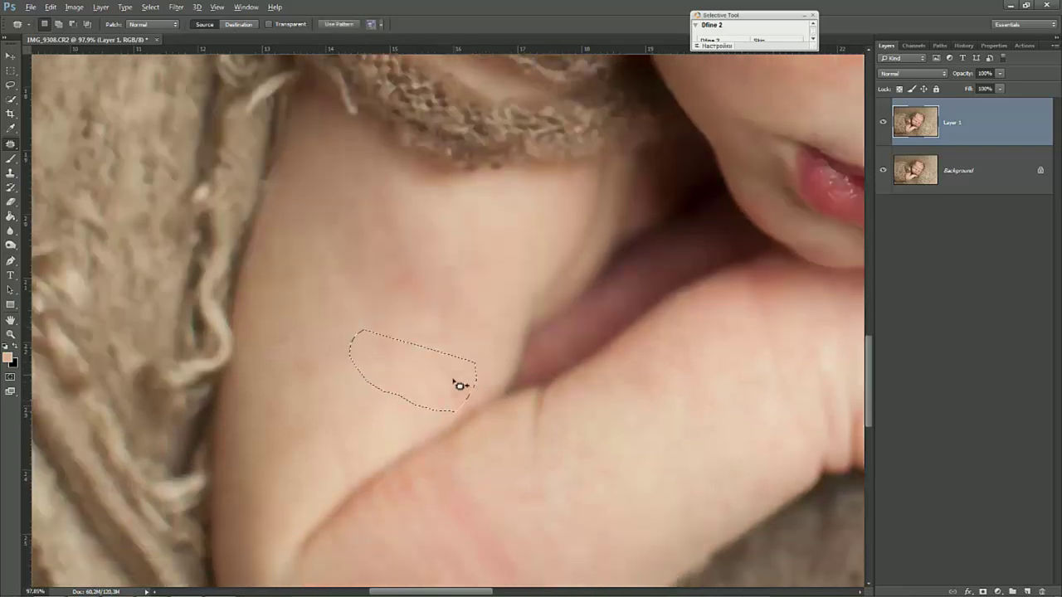
mouse_move(471, 330)
left_mouse_down()
mouse_move(486, 274)
mouse_move(386, 321)
mouse_move(428, 295)
mouse_move(360, 315)
left_mouse_up()
left_click(339, 368)
left_click_drag(296, 352, 294, 422)
left_click(428, 417)
mouse_move(399, 226)
left_mouse_down()
mouse_move(347, 289)
mouse_move(366, 352)
left_mouse_up()
key("ctrl+d")
- Clone sampled clean skin over the upper-arm blotch with the Clone Stamp, undoing a smeared stroke
left_click(11, 173)
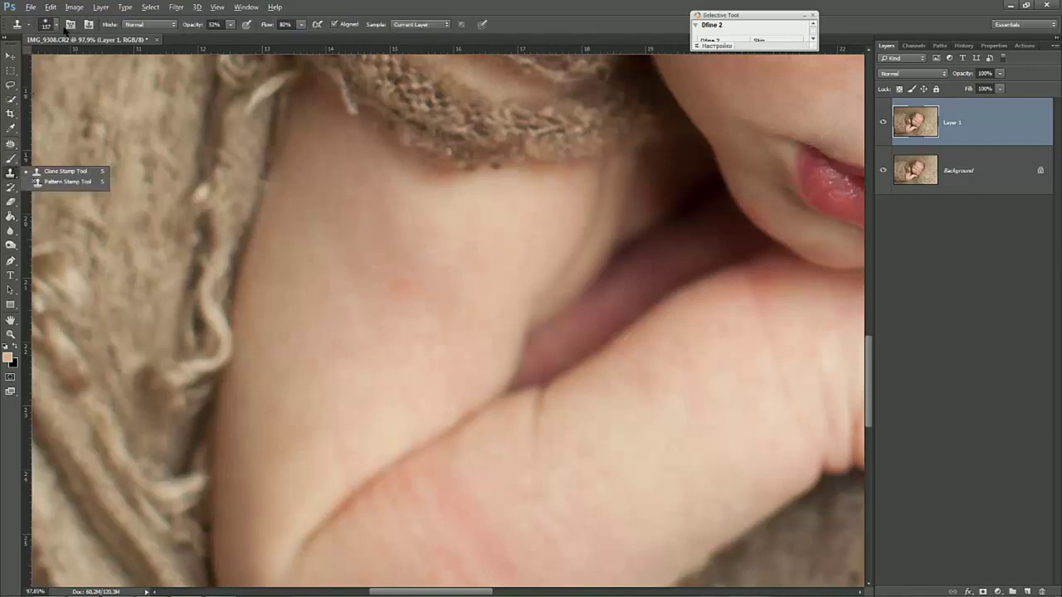
left_click(410, 331, "alt")
left_click_drag(493, 326, 467, 318)
key("ctrl+z")
left_click(386, 223, "alt")
left_click(392, 280)
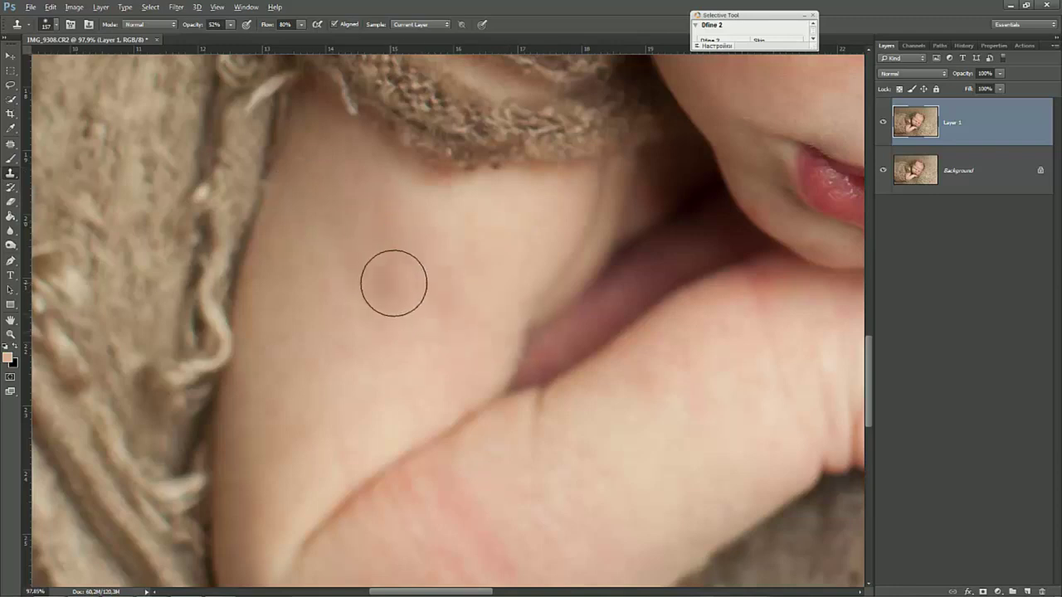
scroll(515, 319, "down", 4)
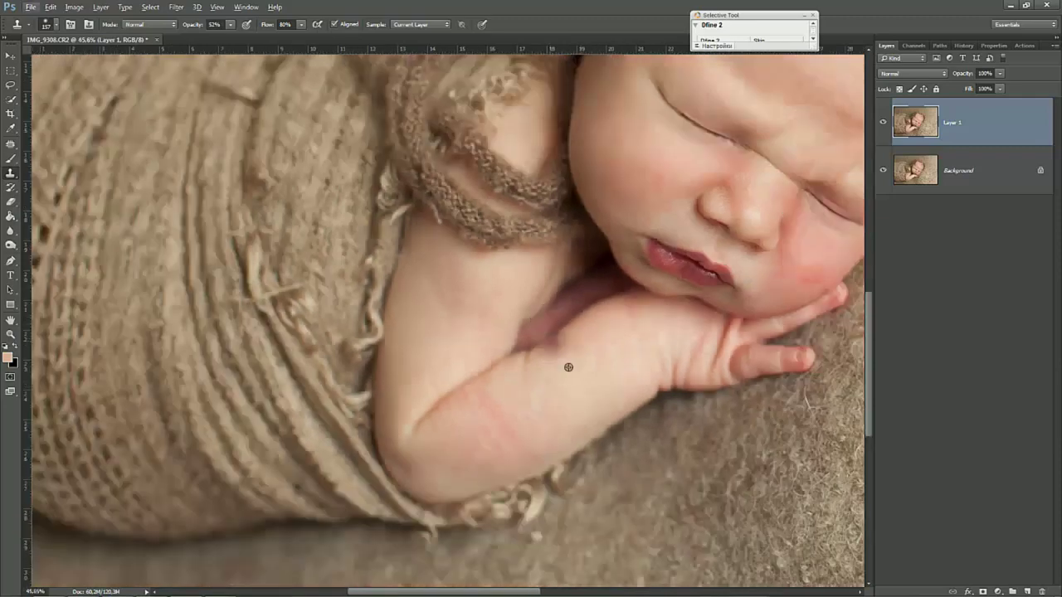
scroll(568, 366, "up", 2)
scroll(441, 329, "up", 2)
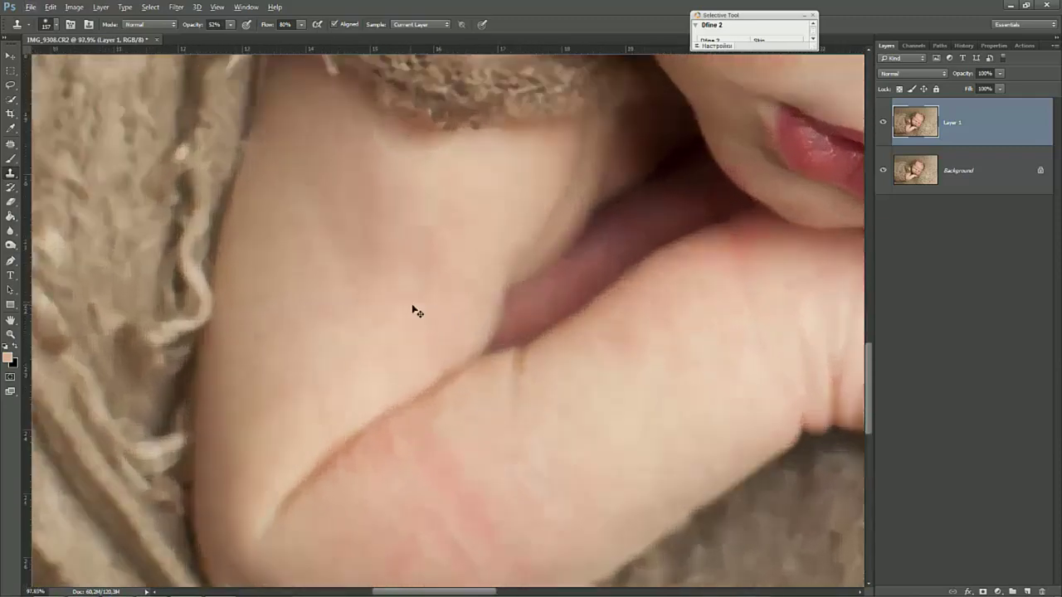
- Patch the red rash marks along the lower forearm with the Patch tool
left_click(11, 143)
scroll(439, 490, "down", 3)
mouse_move(454, 464)
left_mouse_down()
mouse_move(339, 426)
mouse_move(410, 490)
mouse_move(321, 478)
mouse_move(410, 467)
left_mouse_up()
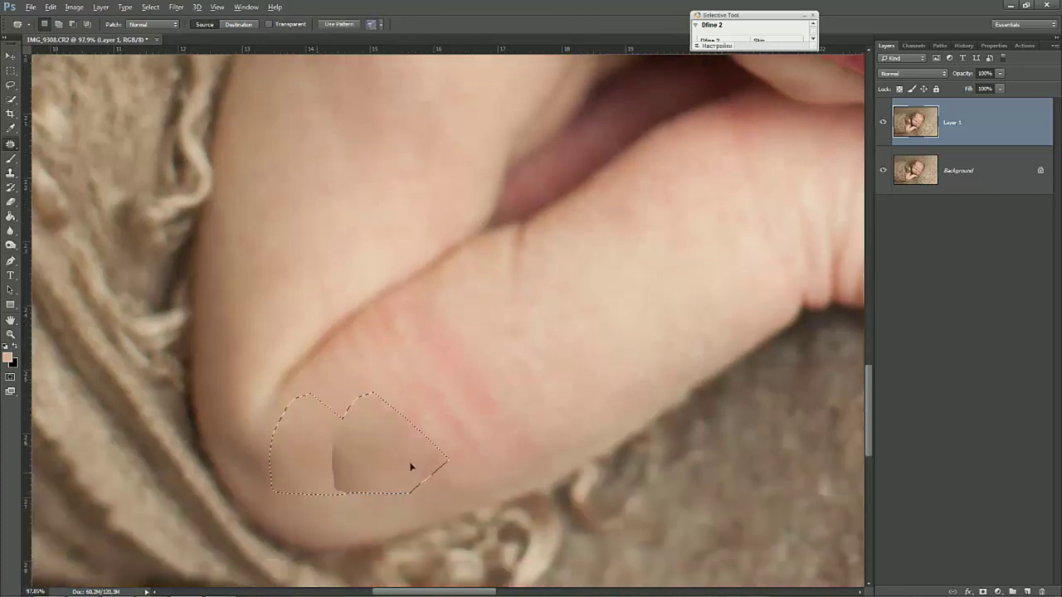
key("ctrl+d")
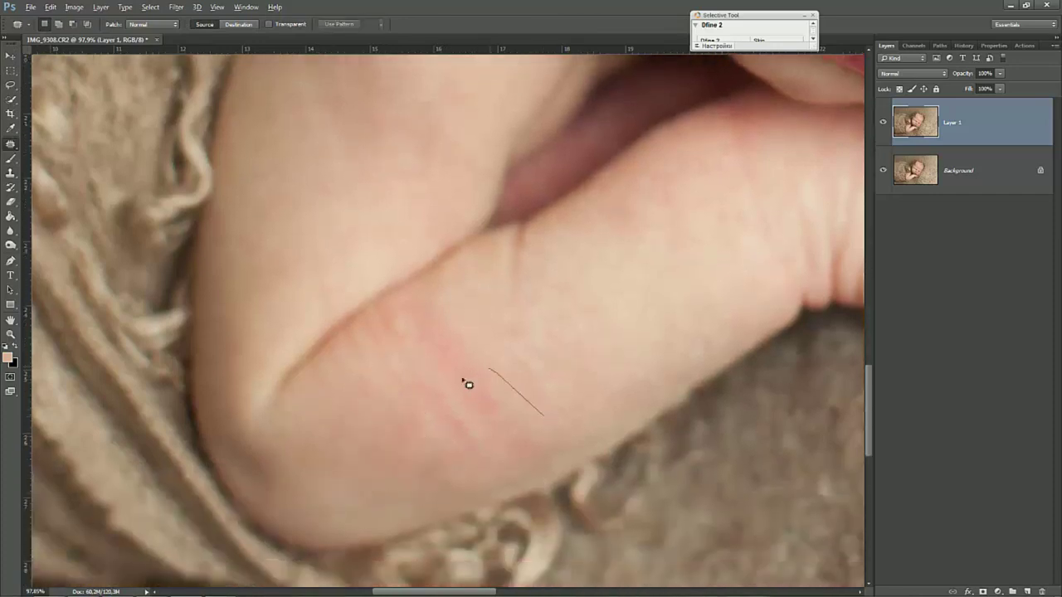
left_click_drag(548, 423, 502, 444)
left_click_drag(514, 404, 531, 386)
left_click_drag(595, 348, 586, 360)
key("ctrl+d")
mouse_move(435, 435)
left_mouse_down()
mouse_move(470, 481)
mouse_move(422, 439)
mouse_move(417, 474)
mouse_move(391, 489)
left_mouse_up()
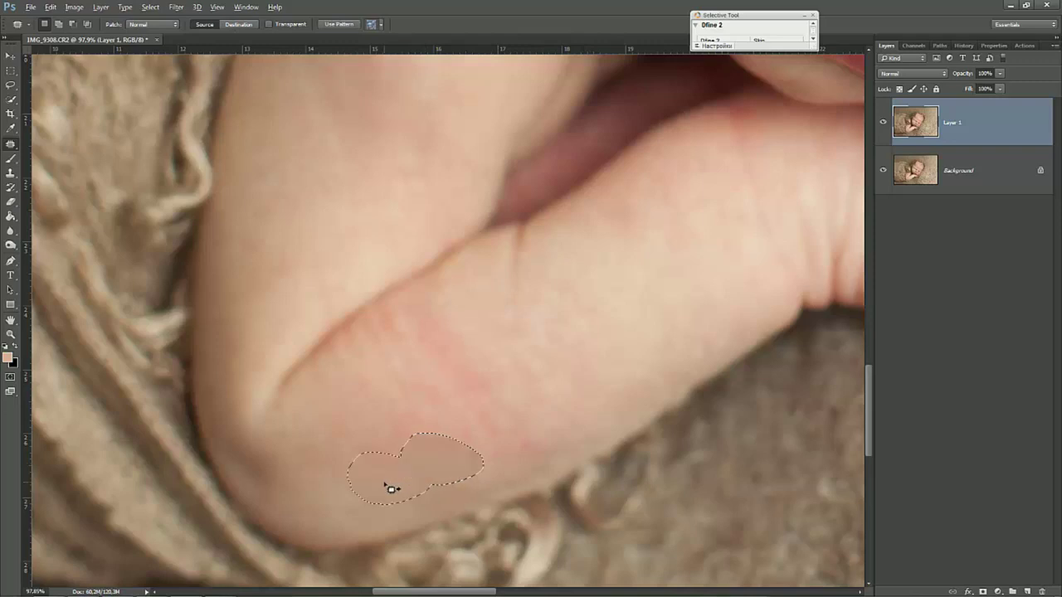
key("ctrl+d")
mouse_move(508, 437)
left_mouse_down()
mouse_move(537, 410)
mouse_move(508, 399)
mouse_move(510, 359)
mouse_move(478, 407)
mouse_move(477, 374)
mouse_move(611, 374)
left_mouse_up()
key("ctrl+d")
key("ctrl+d")
mouse_move(501, 381)
left_mouse_down()
mouse_move(391, 433)
mouse_move(432, 408)
mouse_move(438, 462)
mouse_move(397, 470)
left_mouse_up()
key("ctrl+d")
- Patch the red marks on the arm crease and near the elbow
left_click_drag(382, 308, 357, 370)
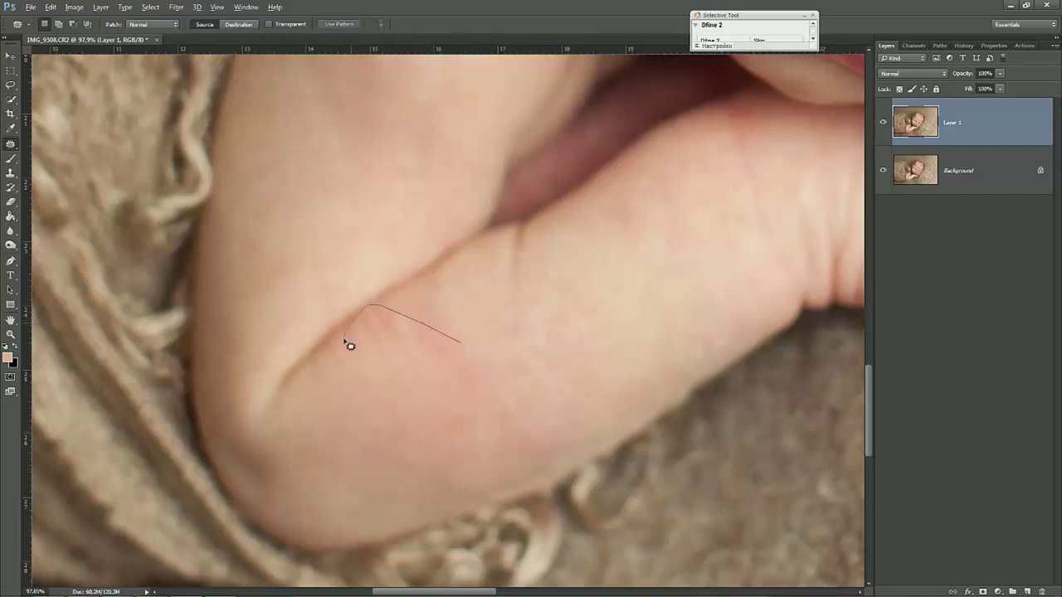
key("ctrl+d")
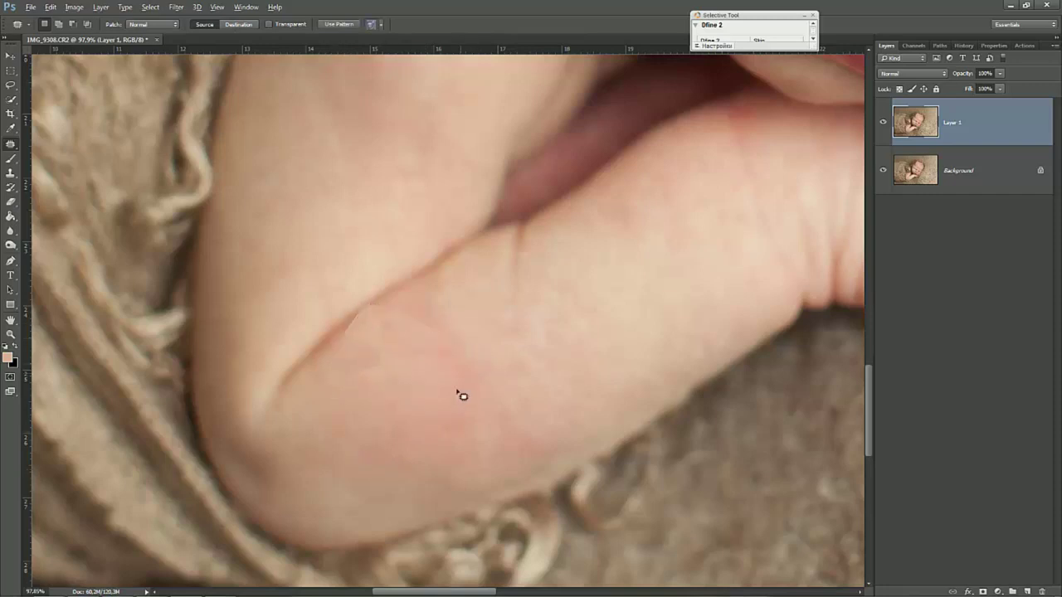
mouse_move(414, 307)
left_mouse_down()
mouse_move(395, 335)
mouse_move(456, 386)
left_mouse_up()
key("ctrl+d")
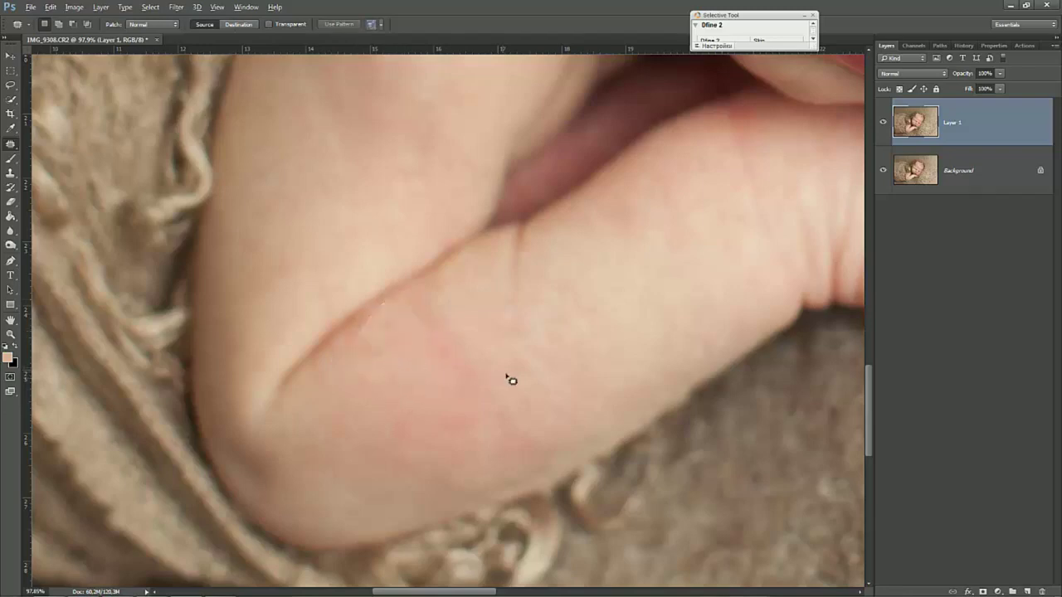
scroll(510, 374, "down", 3)
scroll(575, 377, "up", 1)
scroll(609, 339, "up", 1)
mouse_move(488, 384)
left_mouse_down()
mouse_move(404, 428)
mouse_move(486, 407)
left_mouse_up()
key("ctrl+d")
- Patch a final forearm mark with lighter skin and zoom out to the whole photo
mouse_move(585, 270)
left_mouse_down()
mouse_move(545, 332)
mouse_move(718, 327)
left_mouse_up()
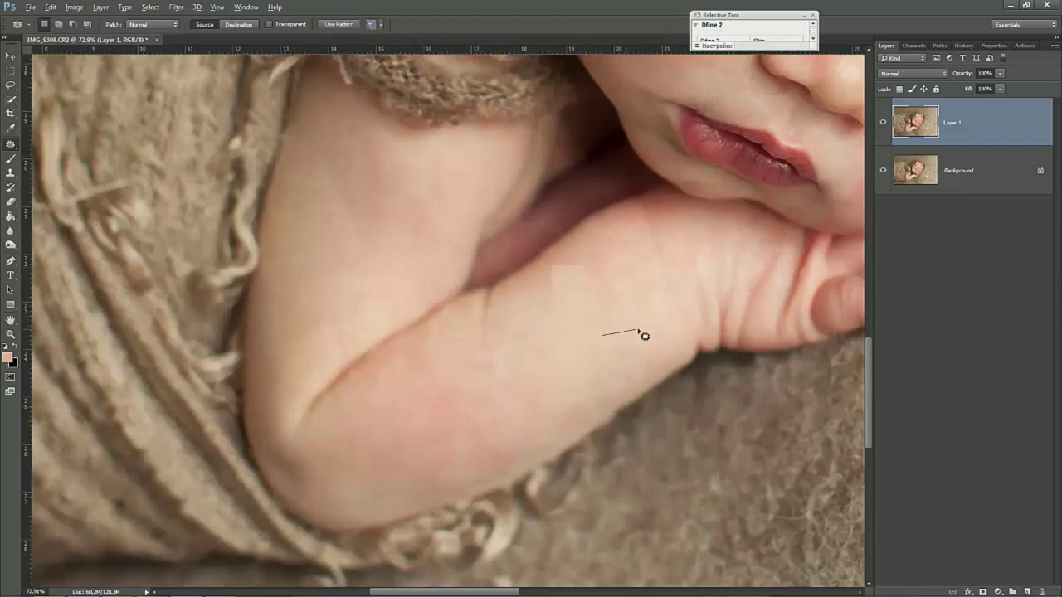
scroll(498, 346, "down", 1)
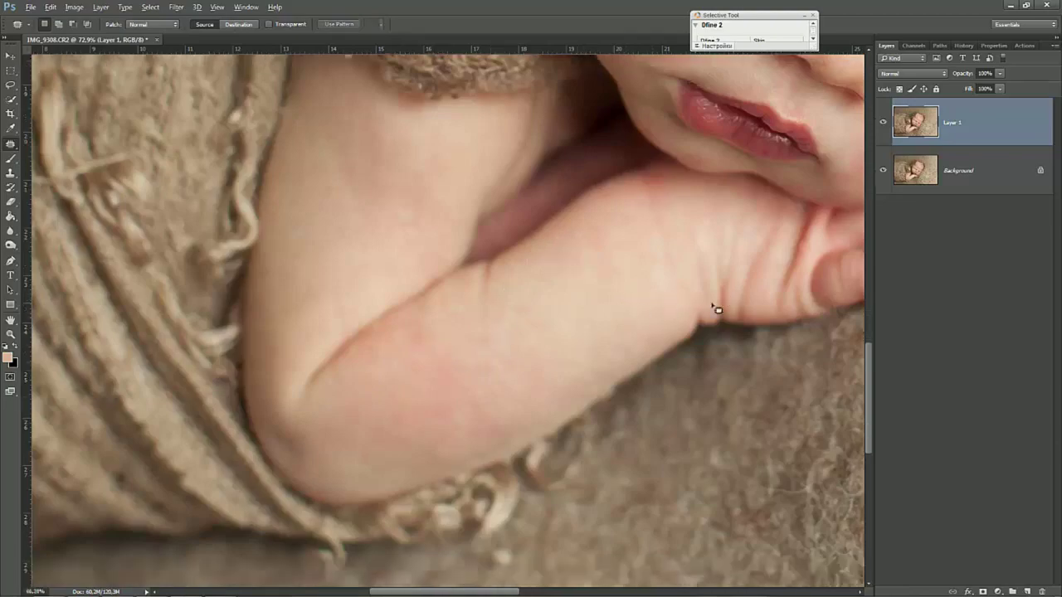
scroll(713, 308, "down", 2)
scroll(741, 308, "down", 2)
scroll(758, 313, "down", 2)
scroll(759, 313, "down", 1)
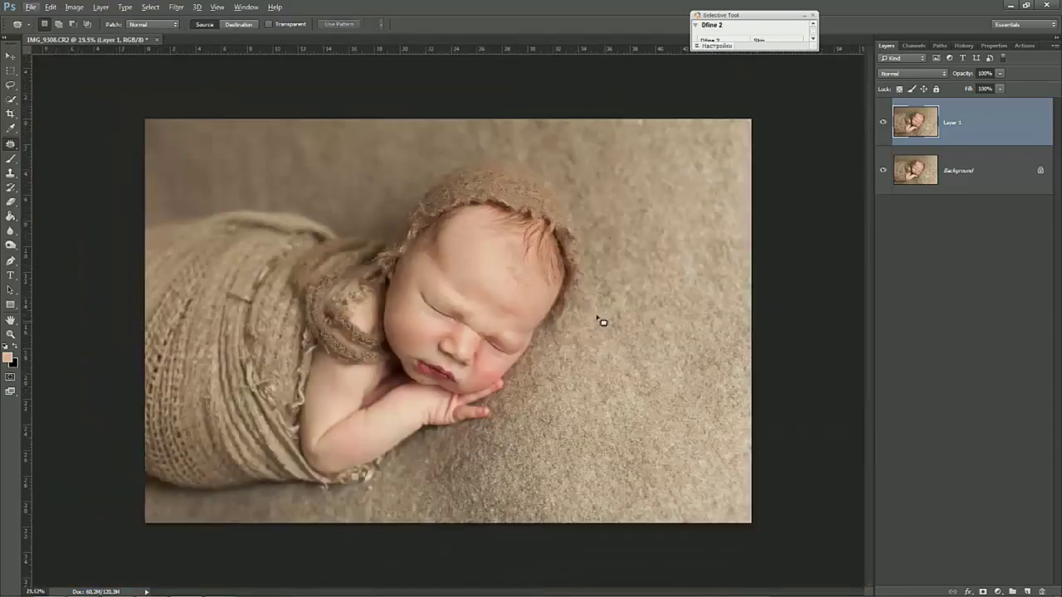
- Patch the first red blotches on the cheek beside the nose using clean skin from above
scroll(509, 367, "up", 2)
scroll(509, 372, "up", 2)
scroll(486, 423, "up", 3)
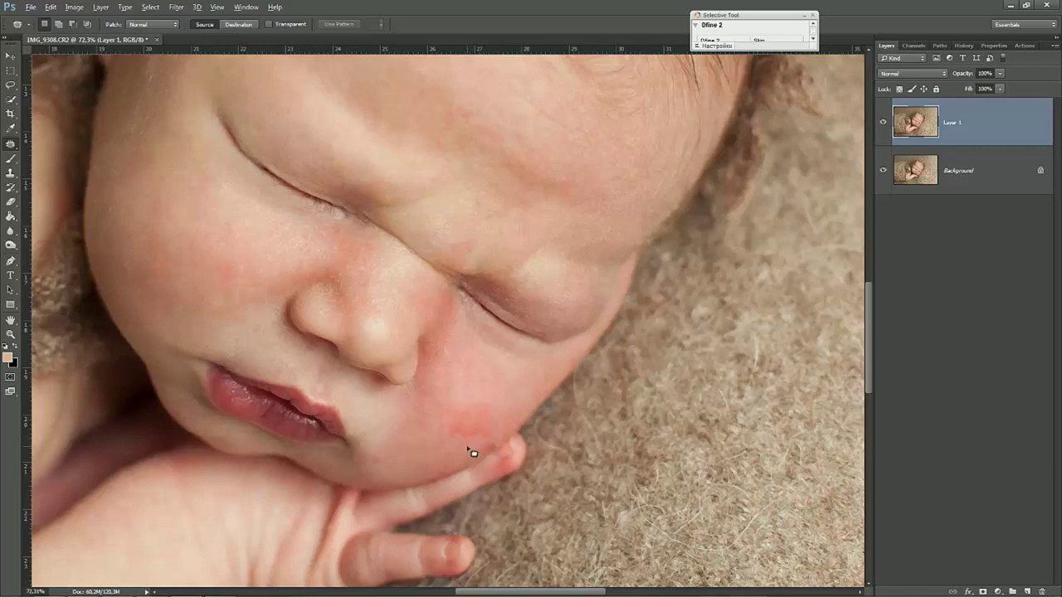
mouse_move(490, 408)
left_mouse_down()
mouse_move(442, 431)
mouse_move(499, 388)
left_mouse_up()
key("ctrl+d")
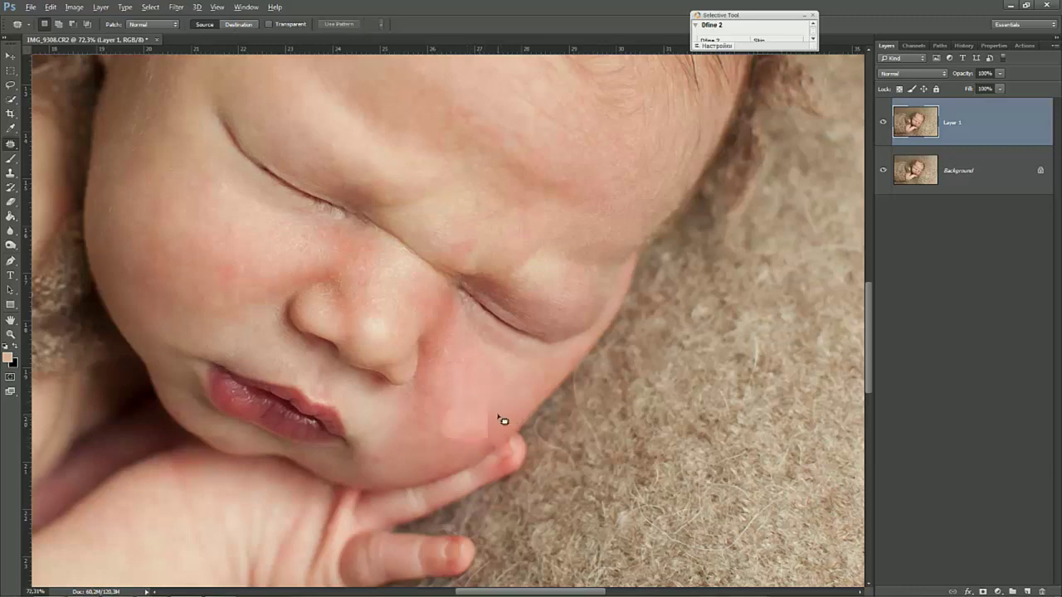
scroll(500, 421, "up", 1)
scroll(498, 426, "up", 2)
scroll(493, 440, "up", 1)
scroll(503, 461, "up", 2)
scroll(503, 457, "up", 1)
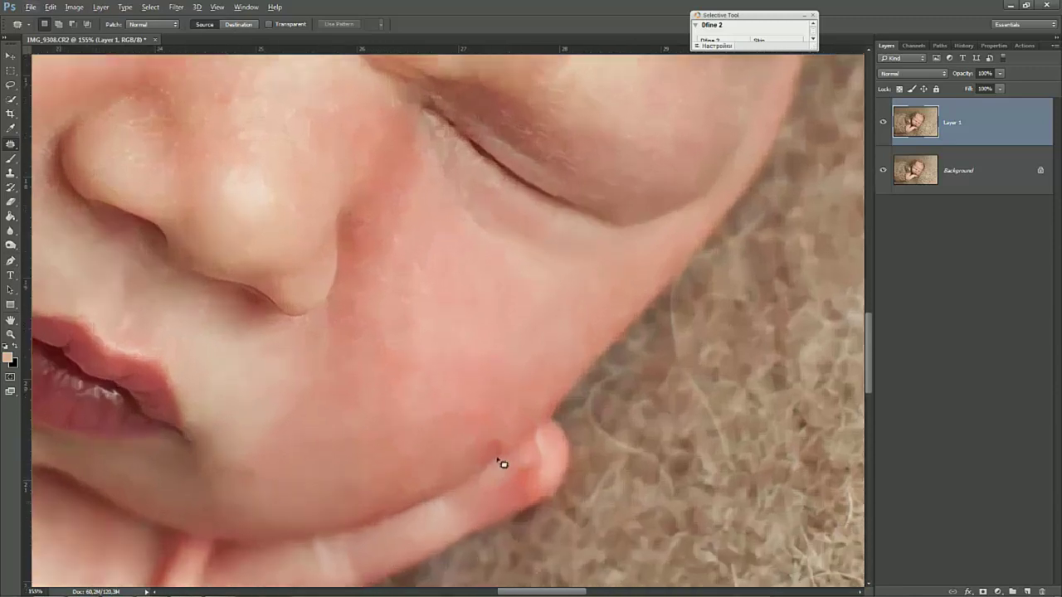
left_click_drag(497, 433, 413, 422)
mouse_move(501, 409)
left_mouse_down()
mouse_move(496, 431)
mouse_move(467, 381)
left_mouse_up()
key("ctrl+d")
- Patch three more red areas on the cheek, deselecting after each
mouse_move(506, 430)
left_mouse_down()
mouse_move(492, 439)
mouse_move(491, 418)
left_mouse_up()
key("ctrl+d")
mouse_move(498, 424)
left_mouse_down()
mouse_move(490, 446)
mouse_move(509, 372)
left_mouse_up()
key("ctrl+d")
mouse_move(504, 456)
left_mouse_down()
mouse_move(495, 440)
mouse_move(505, 368)
left_mouse_up()
key("ctrl+d")
scroll(511, 357, "up", 1)
scroll(521, 315, "up", 1)
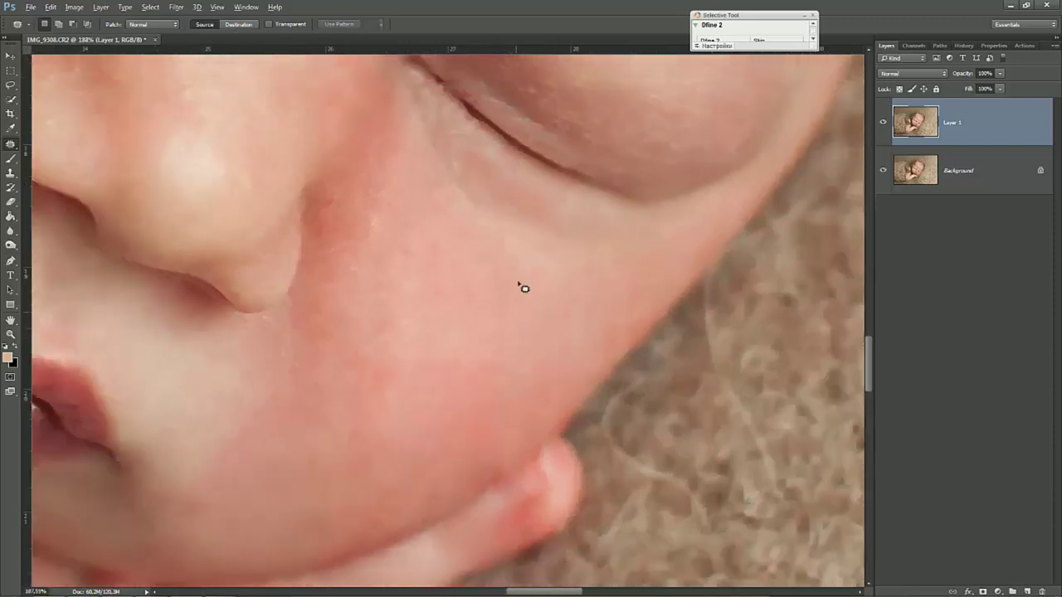
- Patch the red spot near the eye crease with nearby clean skin
mouse_move(472, 161)
left_mouse_down()
mouse_move(450, 172)
mouse_move(454, 199)
left_mouse_up()
left_click_drag(454, 199, 498, 246)
key("ctrl+d")
scroll(500, 223, "down", 1)
scroll(498, 173, "up", 2)
scroll(495, 182, "up", 1)
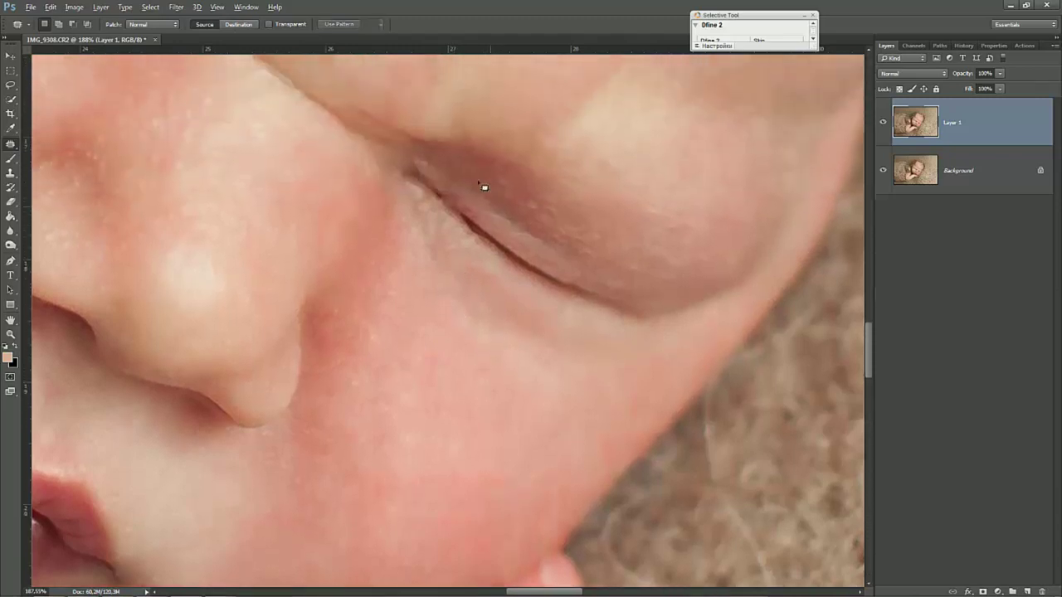
scroll(437, 180, "up", 1)
- Patch the remaining spots at the eye crease and near the nose bridge
mouse_move(441, 183)
left_mouse_down()
mouse_move(415, 166)
mouse_move(429, 178)
left_mouse_up()
key("ctrl+d")
mouse_move(362, 171)
left_mouse_down()
mouse_move(315, 165)
mouse_move(349, 186)
mouse_move(353, 259)
left_mouse_up()
key("ctrl+d")
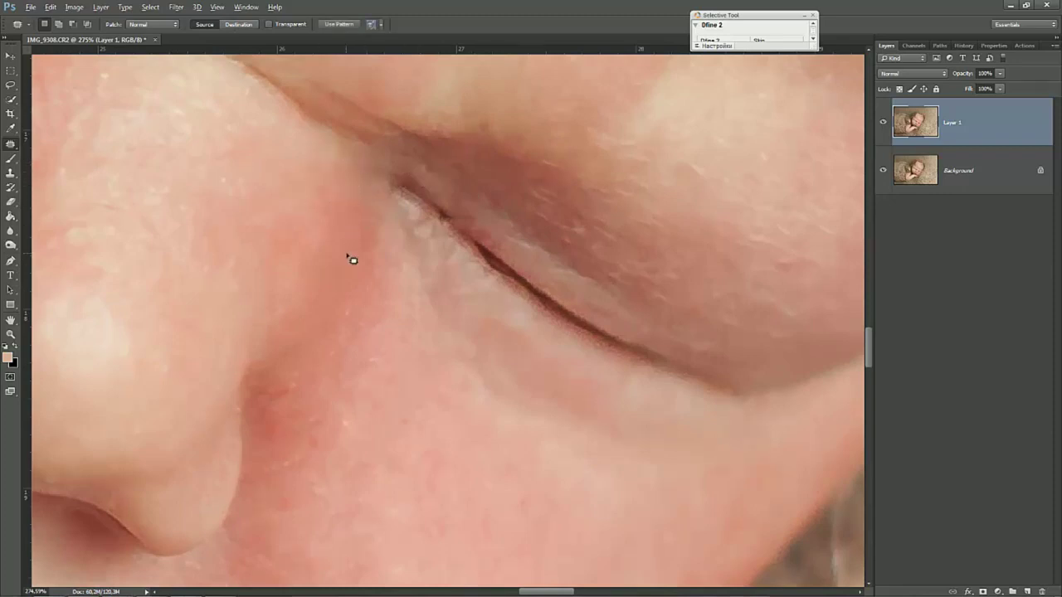
scroll(439, 432, "down", 3)
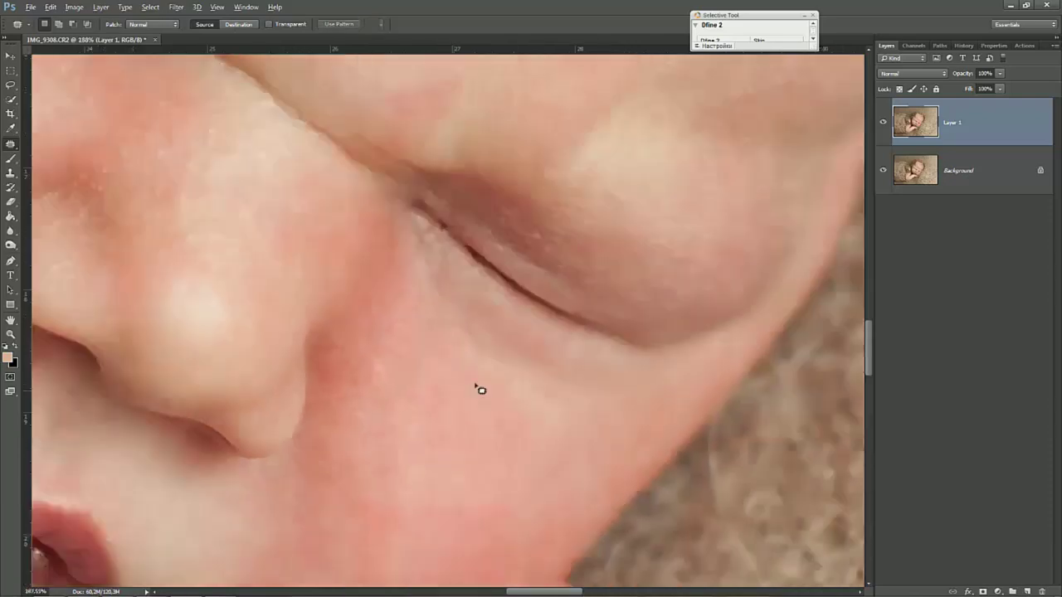
scroll(474, 389, "down", 3)
scroll(581, 340, "down", 2)
scroll(609, 300, "down", 1)
scroll(603, 299, "down", 1)
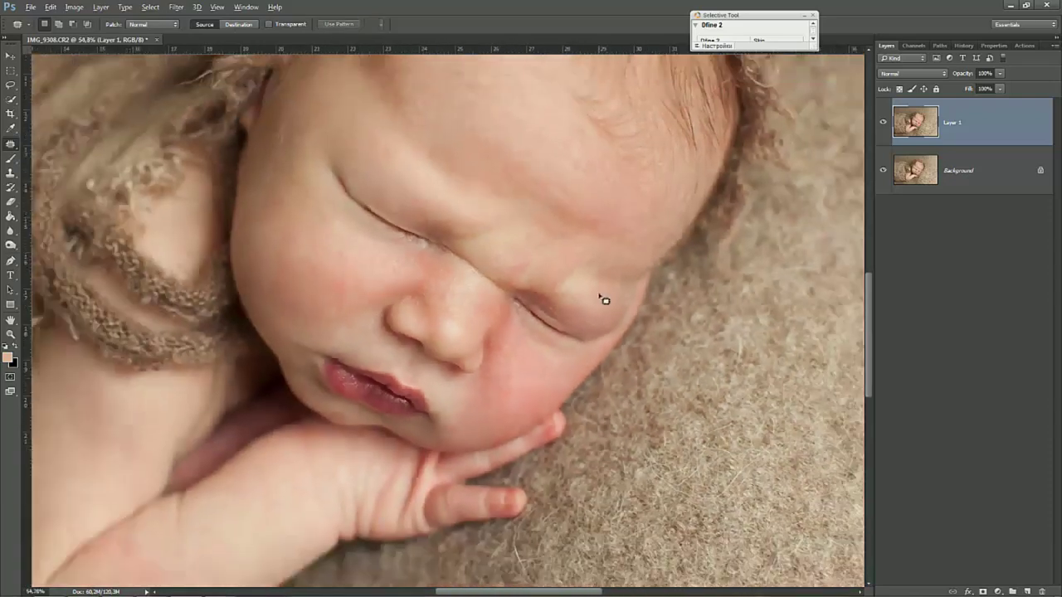
- Switch to the Spot Healing Brush Tool from the healing tool group
scroll(604, 301, "down", 1)
scroll(611, 303, "down", 1)
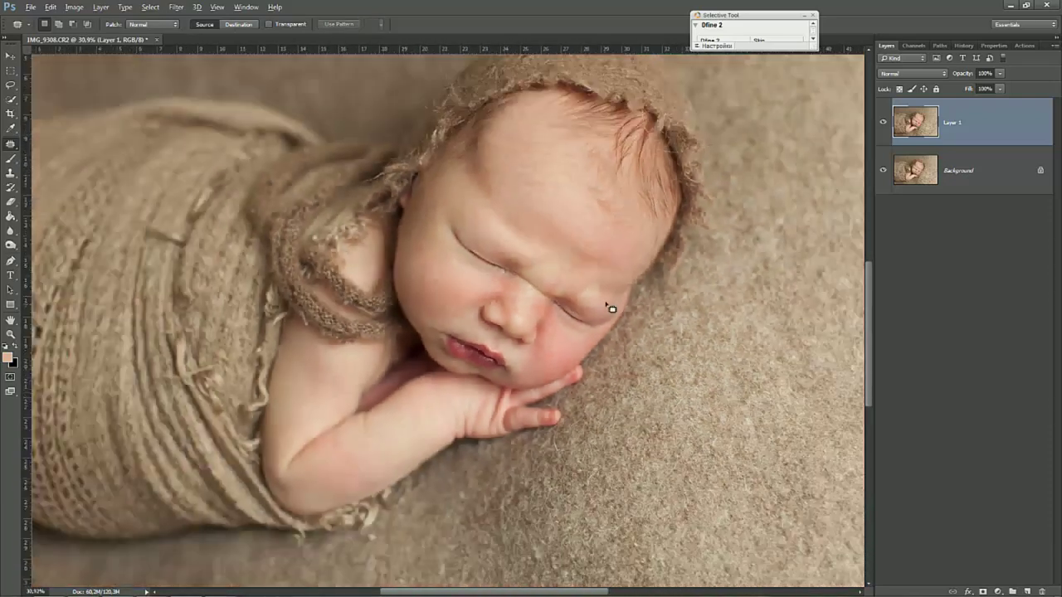
scroll(589, 447, "up", 1)
scroll(580, 452, "up", 1)
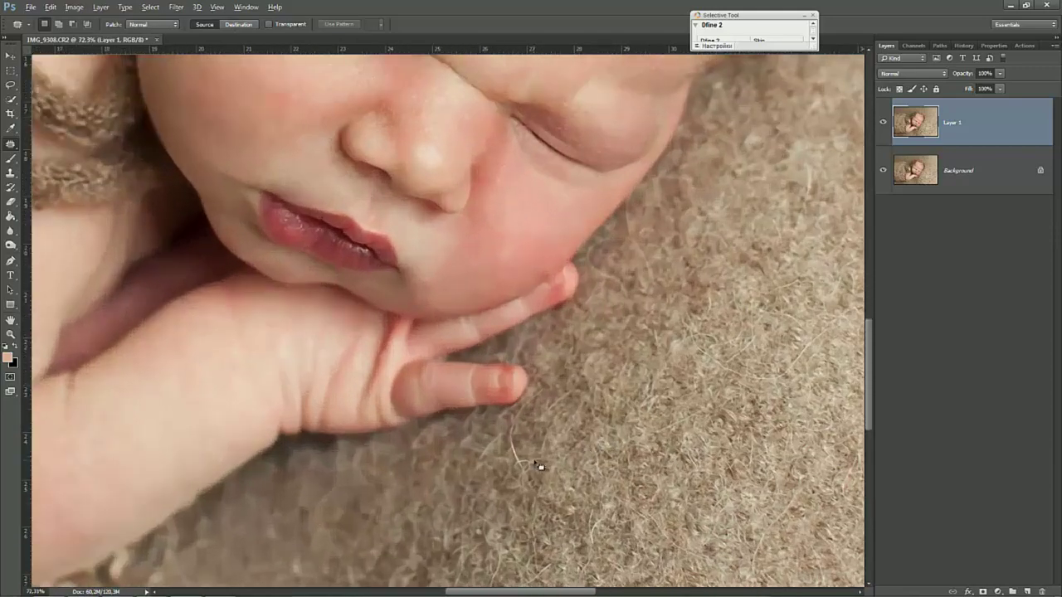
scroll(522, 465, "up", 1)
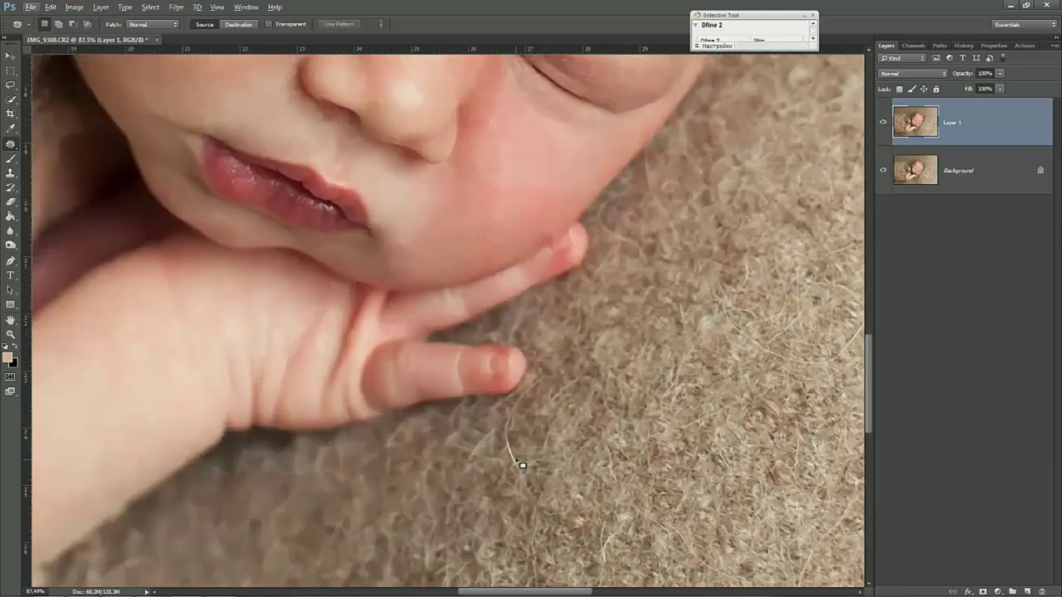
right_click(10, 146)
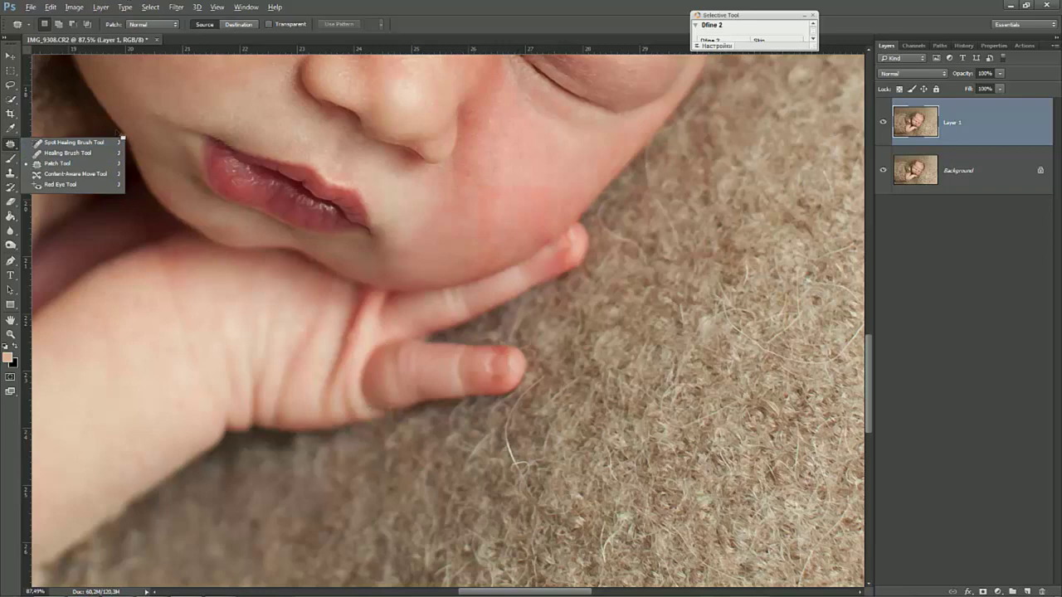
left_click(77, 144)
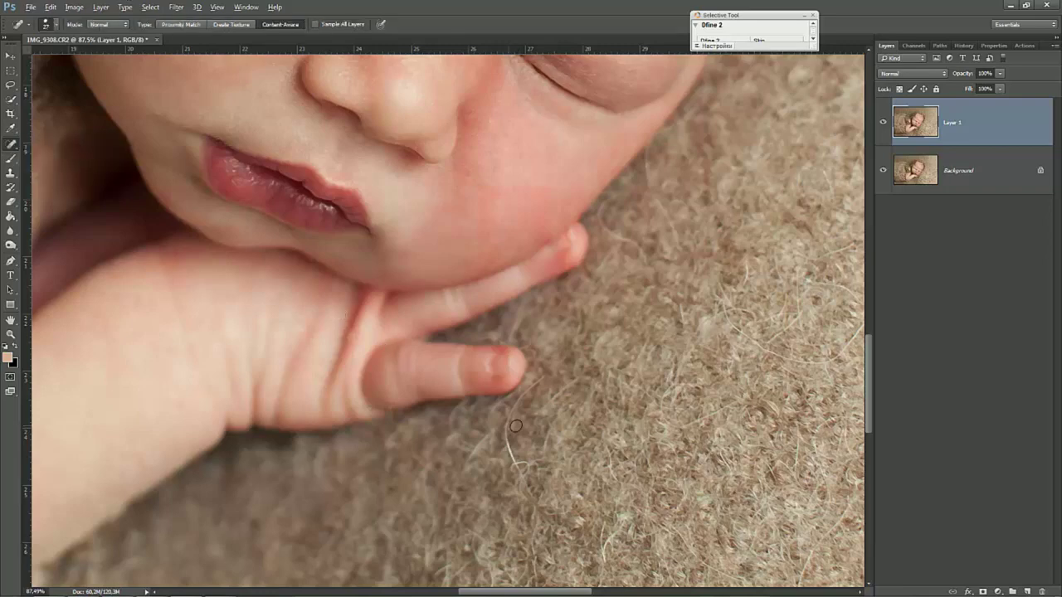
- Heal the stray hair strand and small spot on the blanket below the finger
left_click_drag(506, 423, 517, 480)
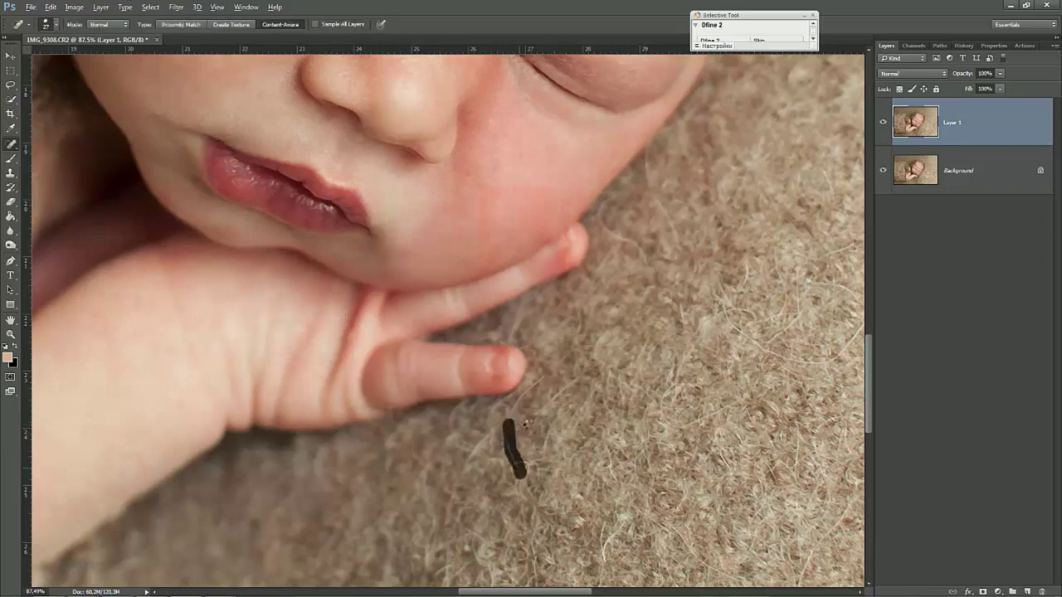
left_click_drag(512, 413, 510, 401)
scroll(747, 278, "up", 1)
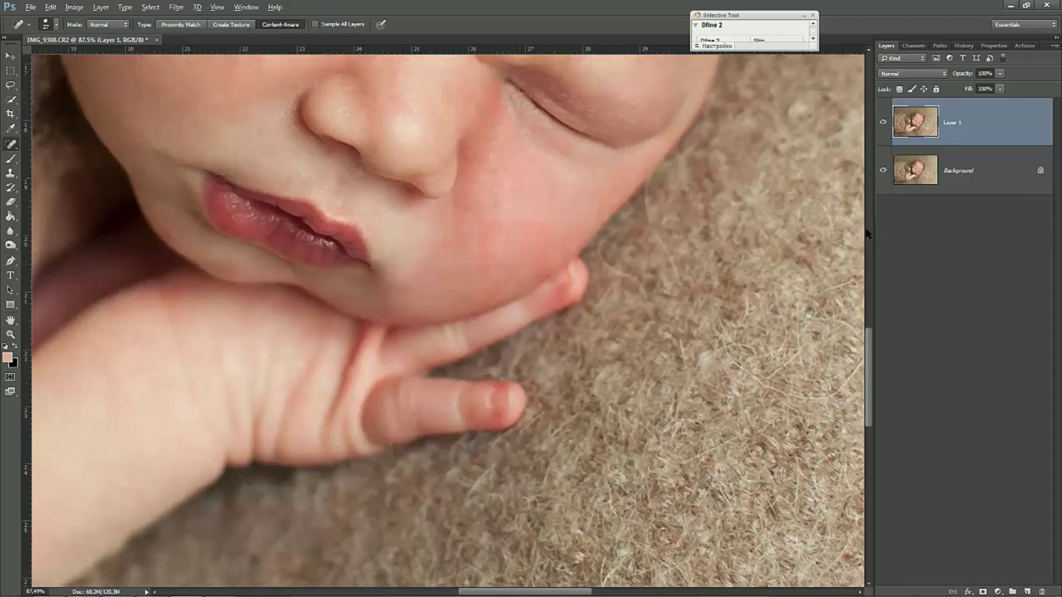
scroll(664, 198, "up", 1)
- Heal the hair strand, cheek-edge spot, blemish and dark speck on the blanket near the cheek
left_click_drag(565, 253, 610, 320)
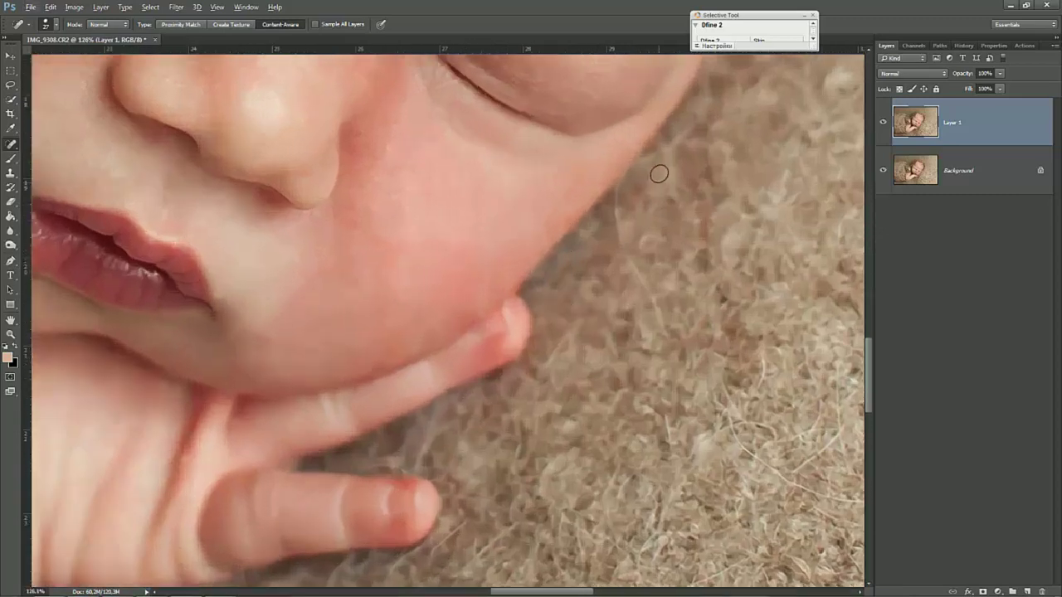
left_click(654, 158)
mouse_move(620, 189)
left_mouse_down()
mouse_move(625, 257)
mouse_move(660, 336)
left_mouse_up()
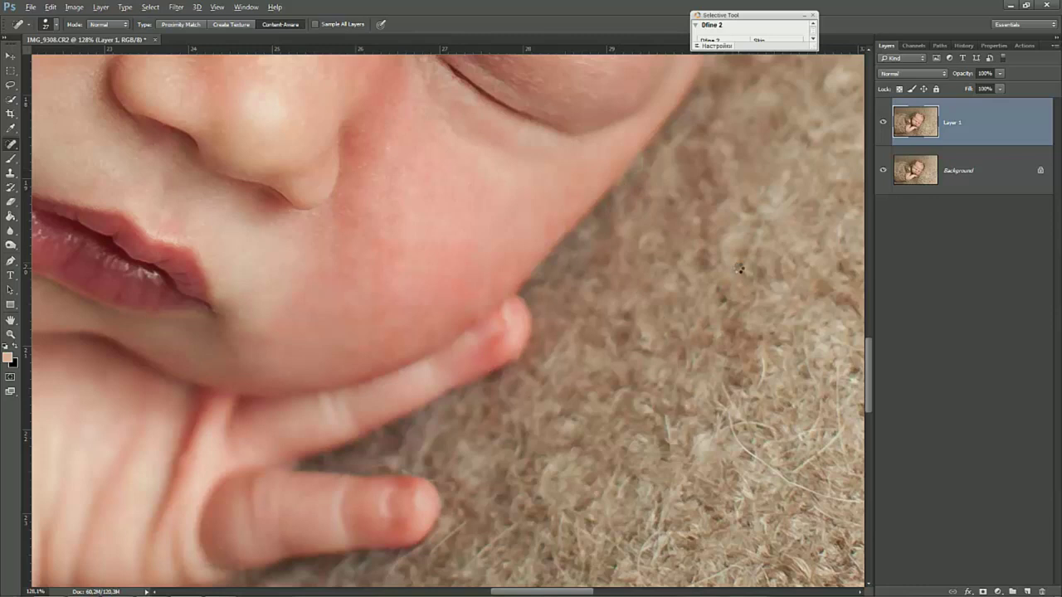
left_click(739, 268)
scroll(713, 195, "down", 2)
scroll(713, 195, "down", 2)
scroll(714, 195, "down", 2)
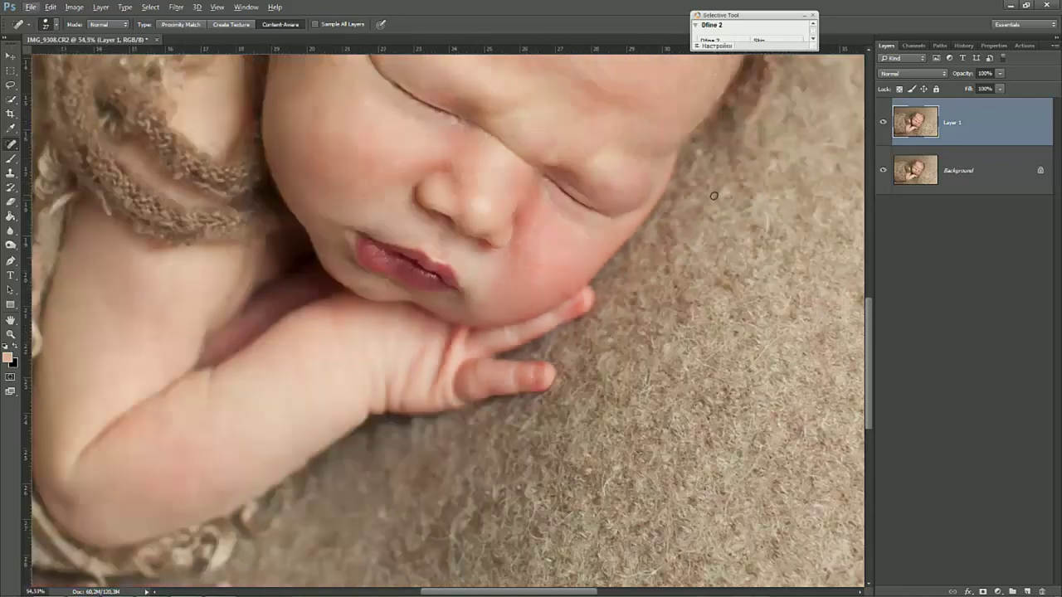
scroll(714, 195, "down", 1)
scroll(666, 180, "down", 1)
scroll(642, 184, "up", 2)
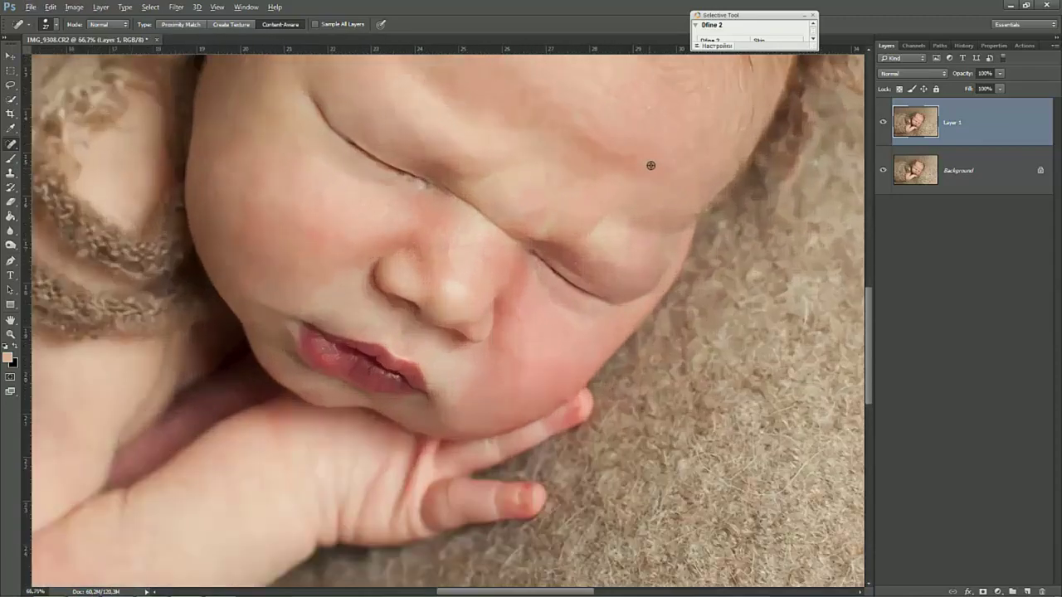
scroll(647, 161, "up", 3)
- Use the Patch Tool on the red forehead spots and the small spot beside the eye corner
right_click(12, 145)
left_click(117, 167)
left_click_drag(634, 133, 632, 166)
left_click_drag(620, 213, 551, 194)
scroll(555, 198, "down", 2)
left_click_drag(520, 156, 521, 162)
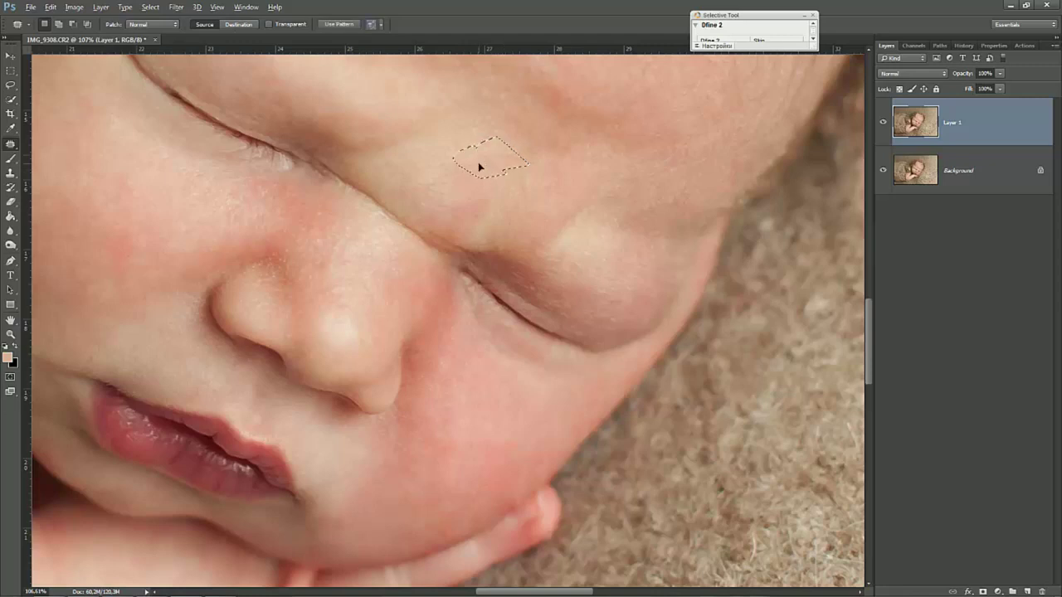
left_click(418, 172)
left_click_drag(347, 188, 346, 197)
scroll(396, 356, "down", 2)
scroll(424, 308, "down", 2)
scroll(549, 305, "down", 2)
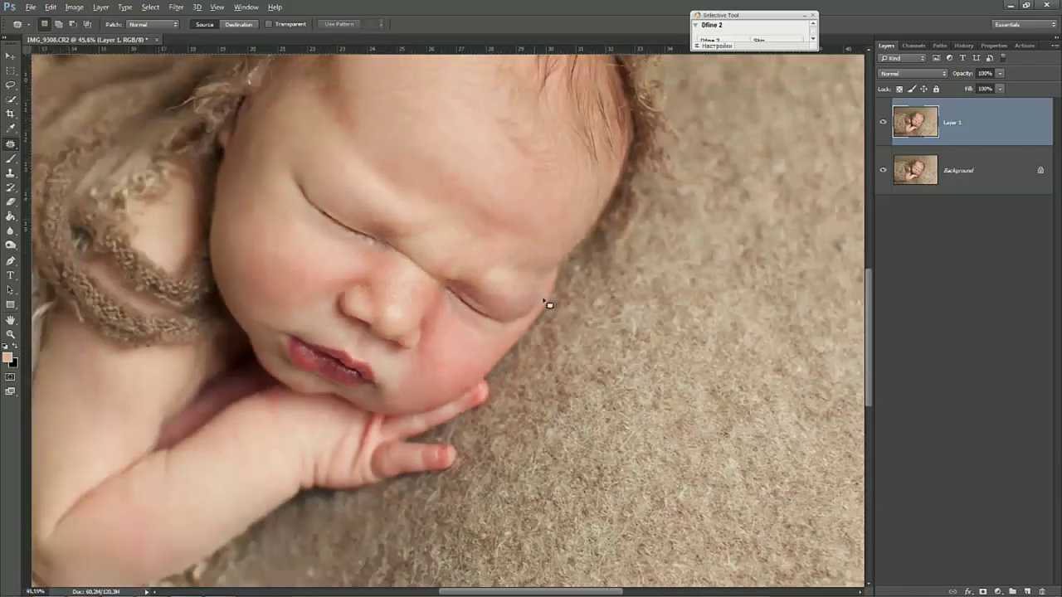
scroll(549, 305, "down", 2)
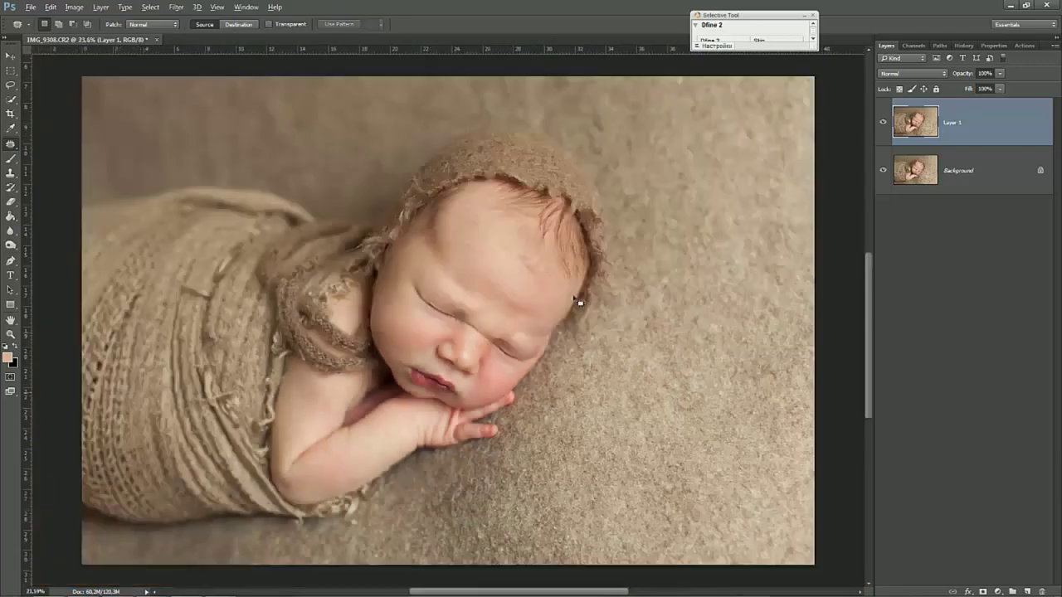
- Toggle Layer 1's visibility to compare the retouch with the original photo
left_click(886, 122)
left_click(886, 122)
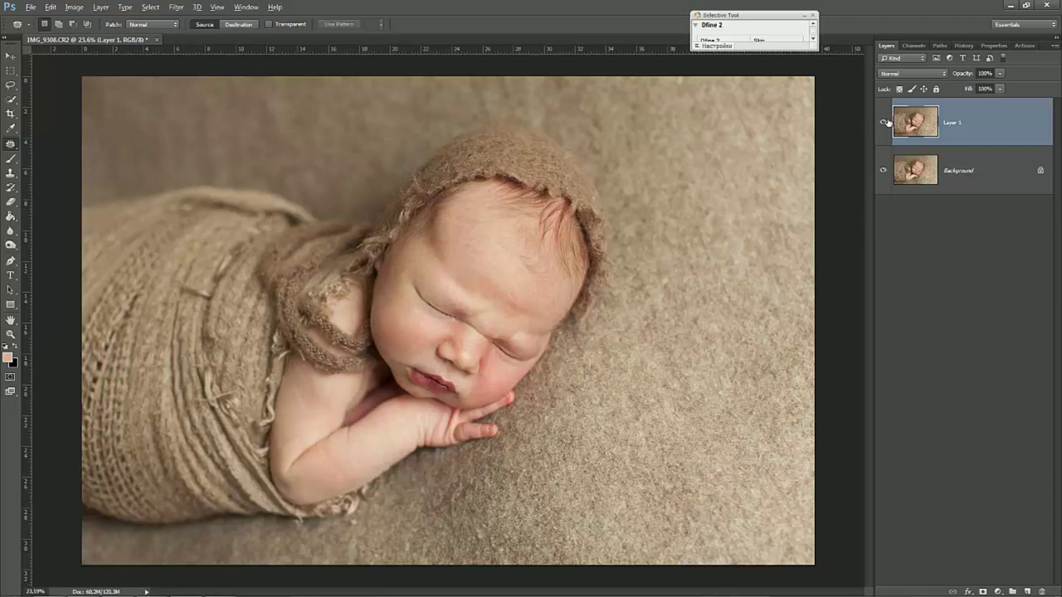
left_click(886, 122)
- Create a new History snapshot and compare it with the original and first snapshot
left_click(963, 45)
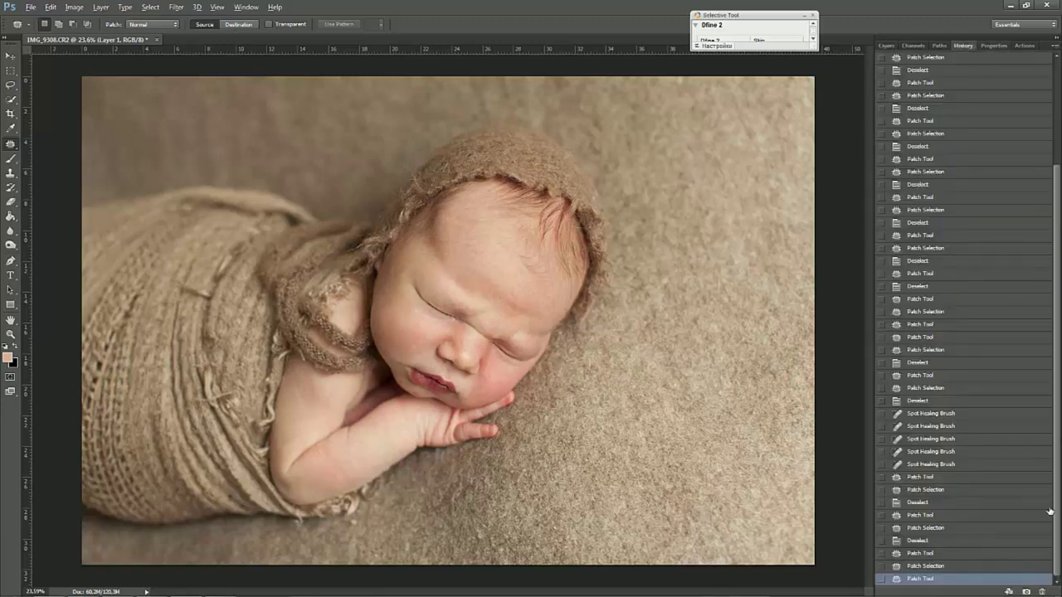
left_click(1027, 591)
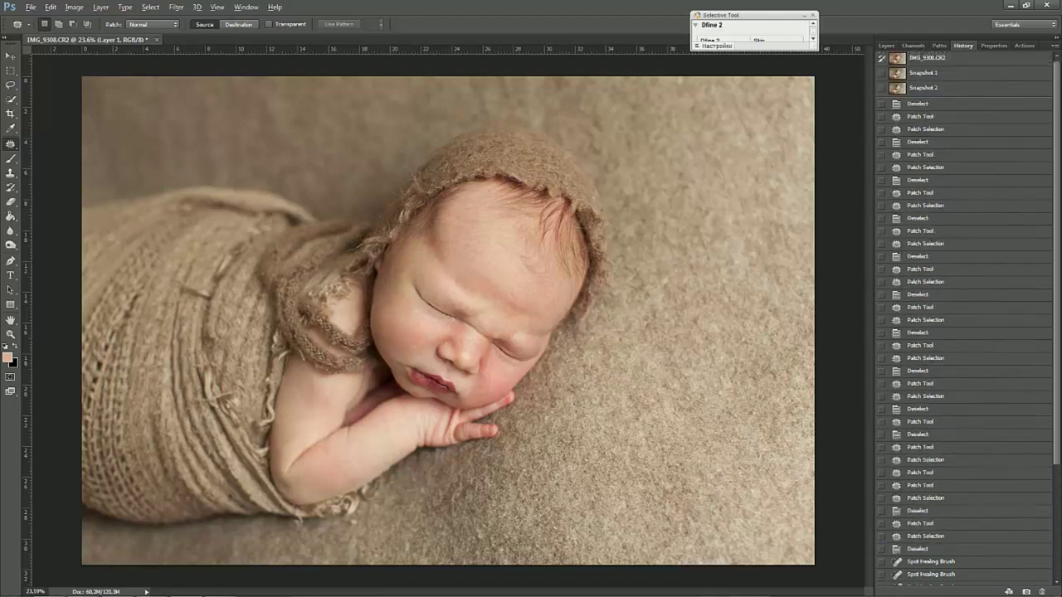
left_click(961, 60)
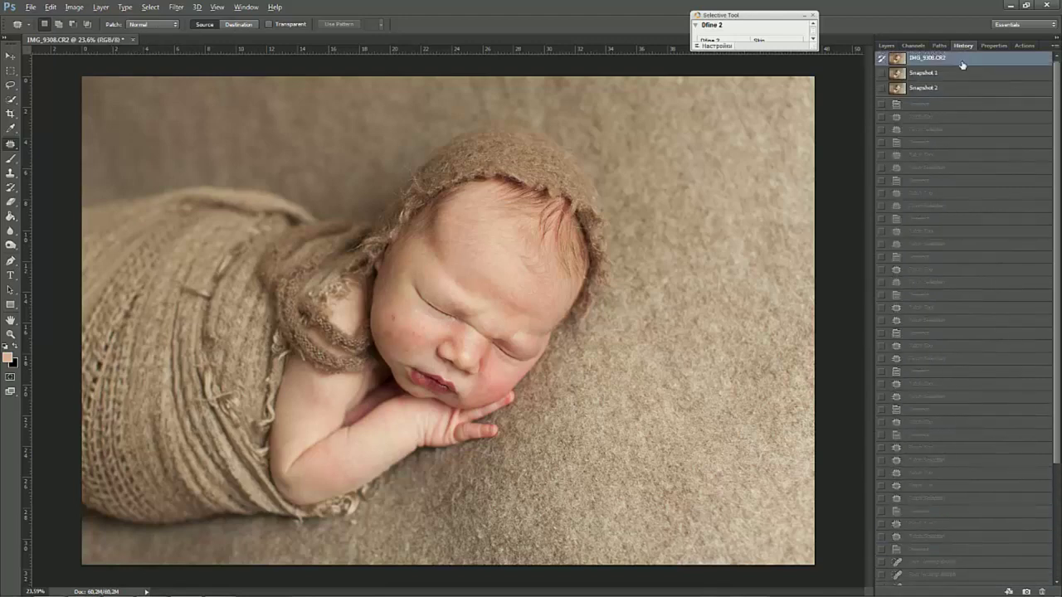
left_click(962, 74)
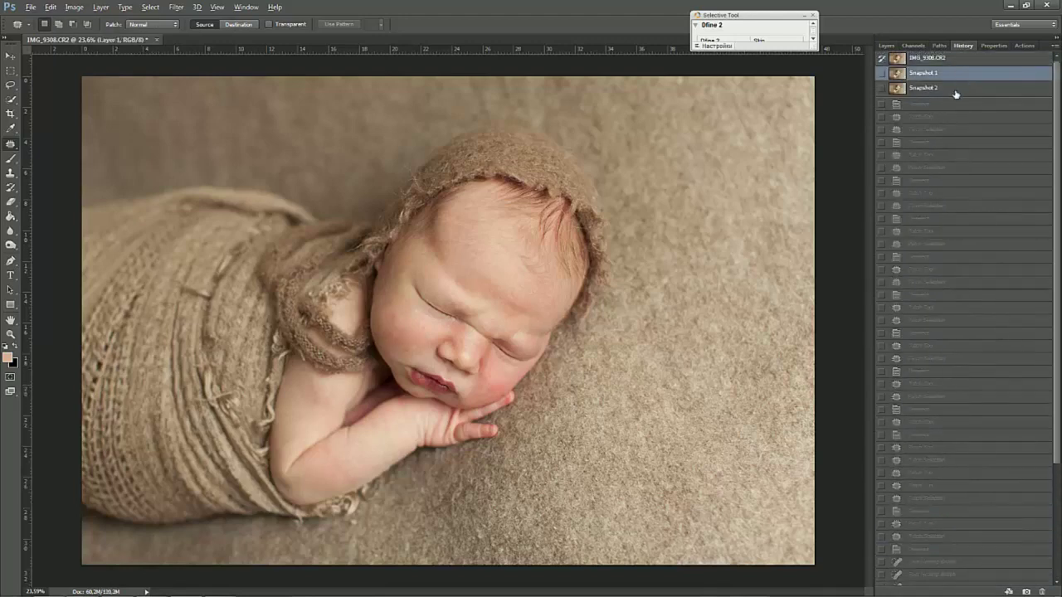
left_click(957, 88)
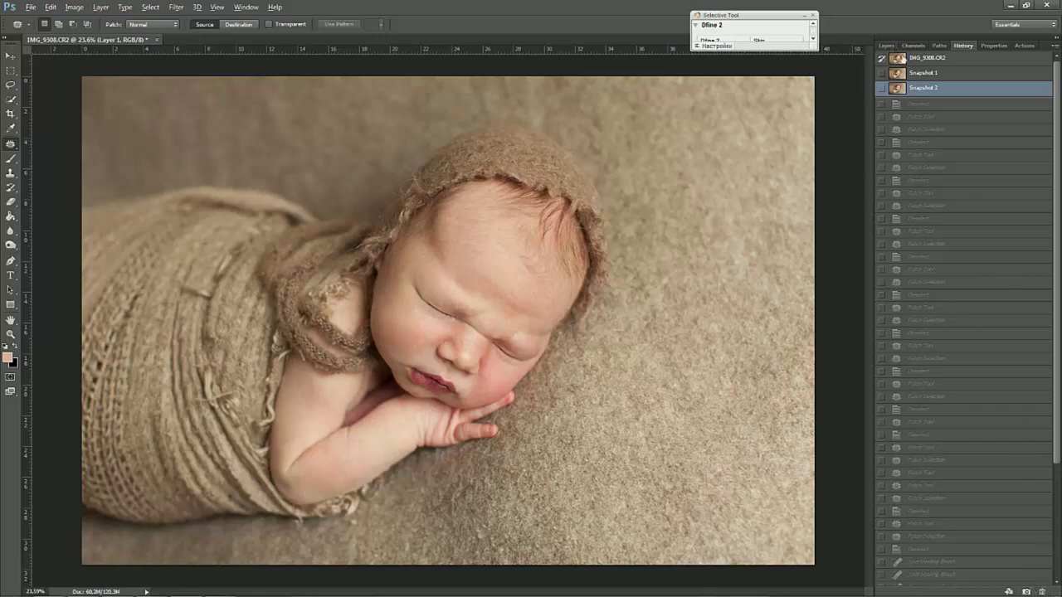
left_click(886, 46)
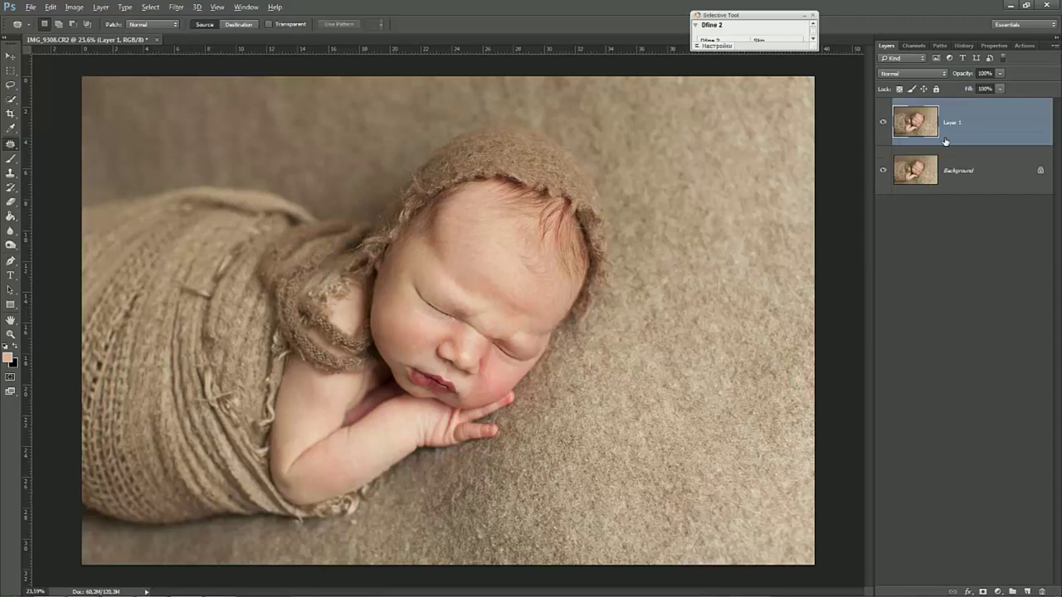
- Merge Layer 1 down, duplicate the background, and set the new layer's blend mode to Color
key("ctrl+e")
key("ctrl+j")
left_click(903, 76)
left_click(900, 288)
- Zoom in on the baby's arm and select the Brush tool at 100% opacity and flow
scroll(377, 452, "up", 2)
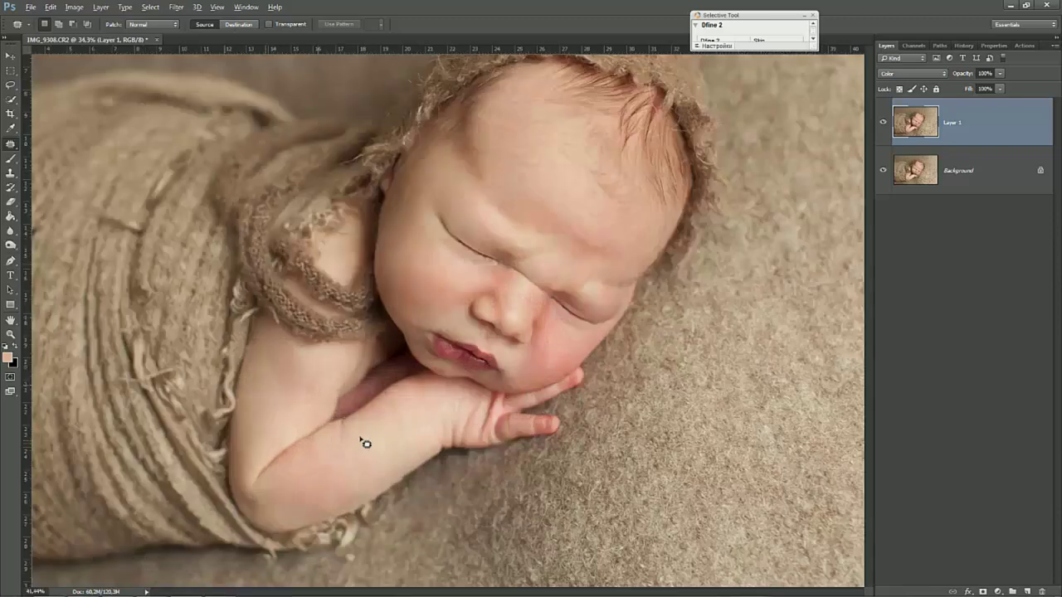
scroll(362, 440, "up", 2)
scroll(315, 451, "up", 2)
scroll(315, 462, "up", 2)
scroll(302, 467, "down", 1)
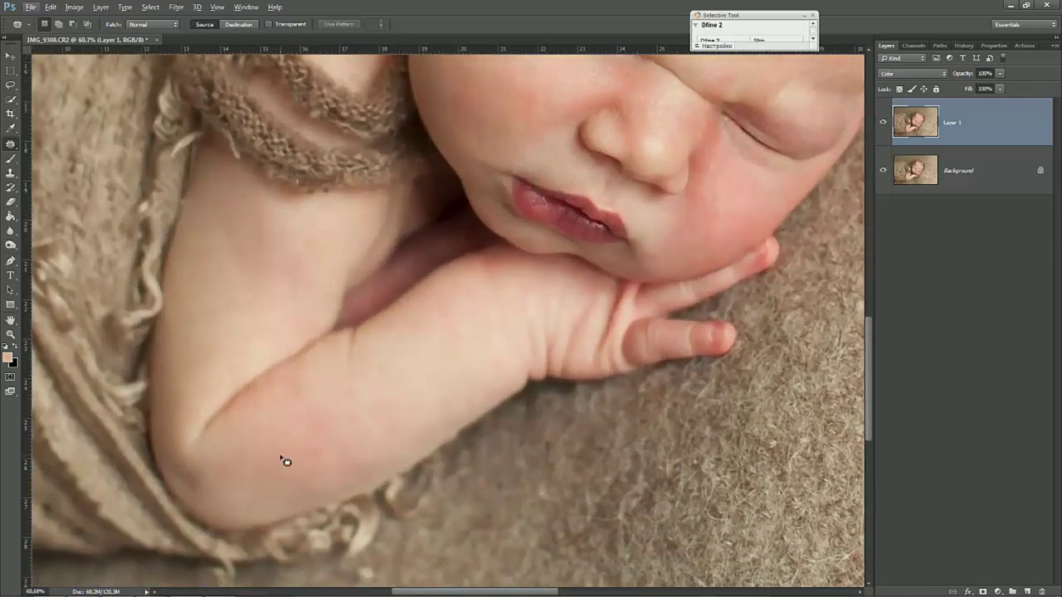
scroll(291, 453, "down", 1)
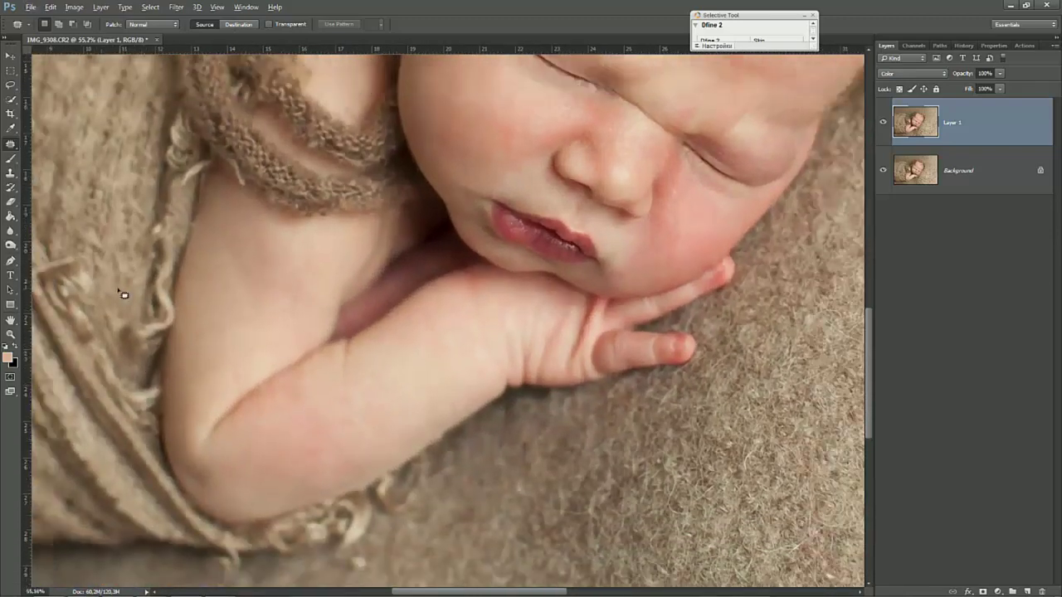
scroll(124, 294, "up", 1)
scroll(493, 522, "down", 1)
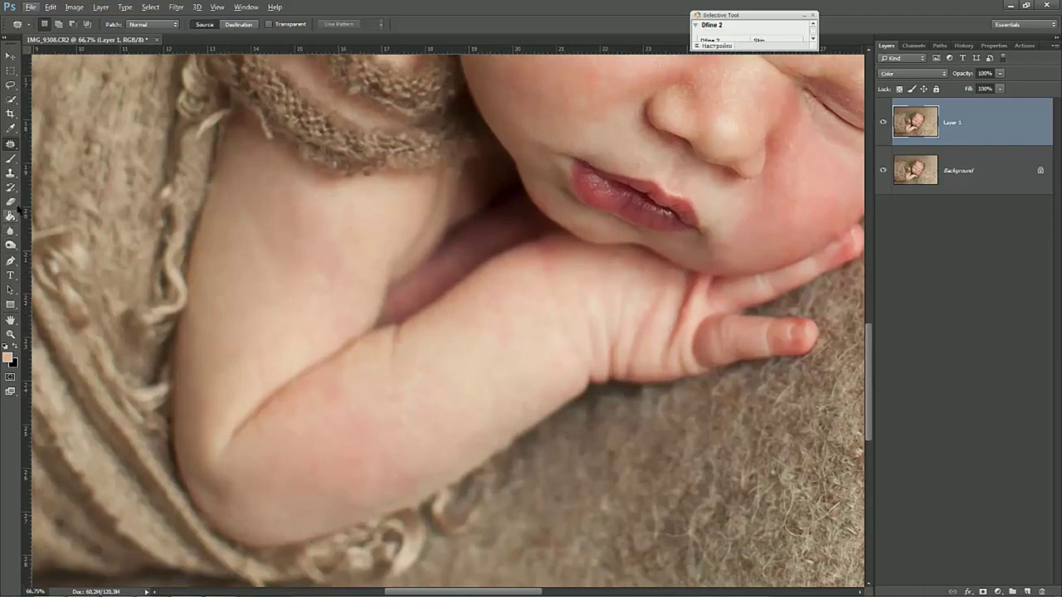
left_click(11, 158)
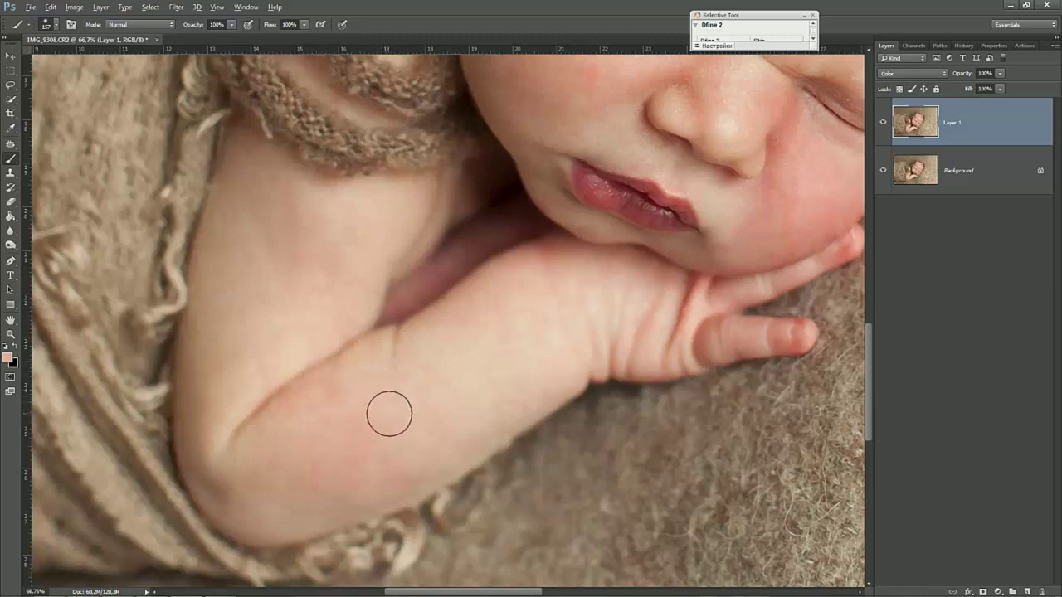
- Sample light skin colour from the arm and paint over the pink crease on Layer 1
left_click(360, 382, "alt")
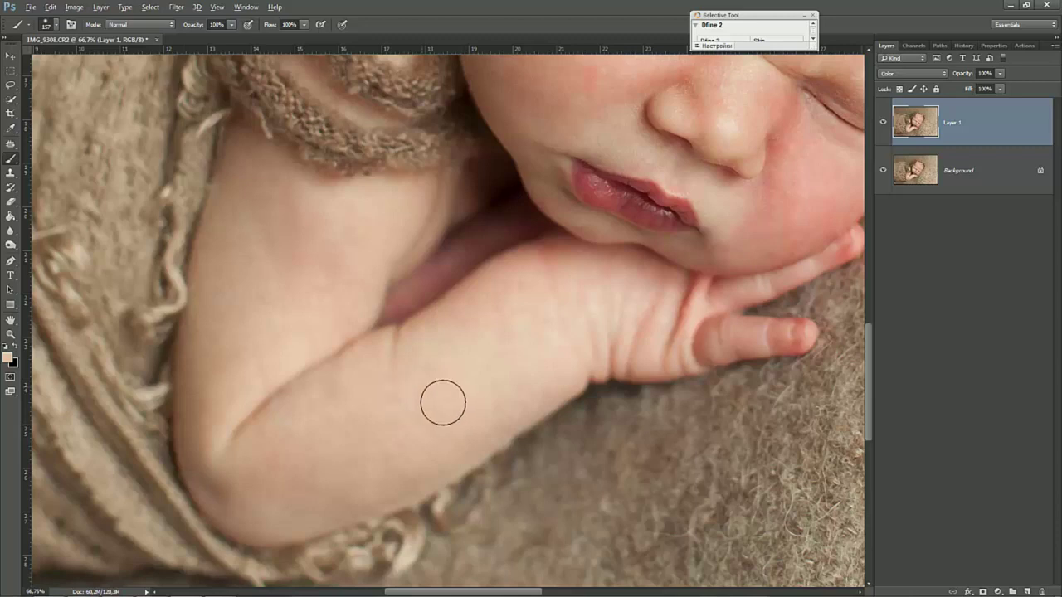
left_click(440, 226, "alt")
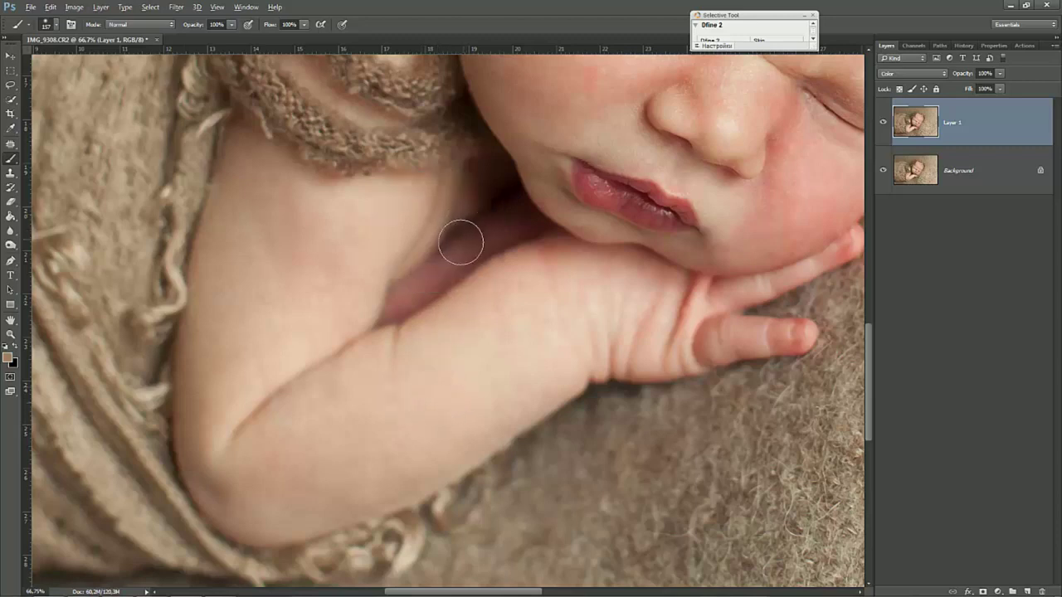
mouse_move(462, 240)
left_mouse_down()
mouse_move(407, 287)
mouse_move(420, 282)
left_mouse_up()
left_click(553, 246, "alt")
- Lower the Color-mode Layer 1 opacity to 49%
scroll(745, 344, "down", 1)
scroll(746, 345, "up", 2)
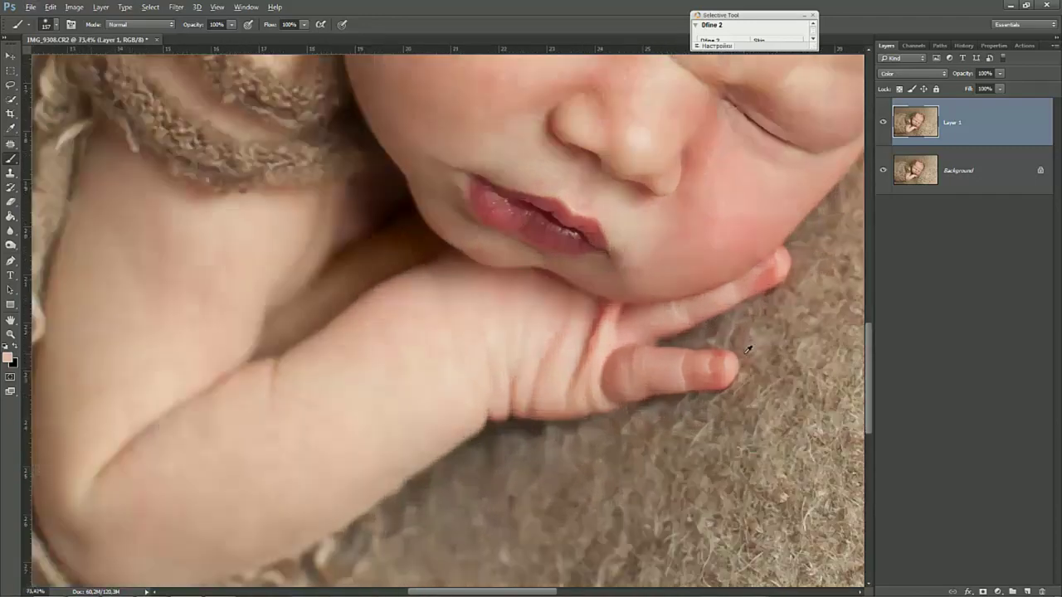
scroll(748, 349, "up", 2)
scroll(663, 388, "up", 1)
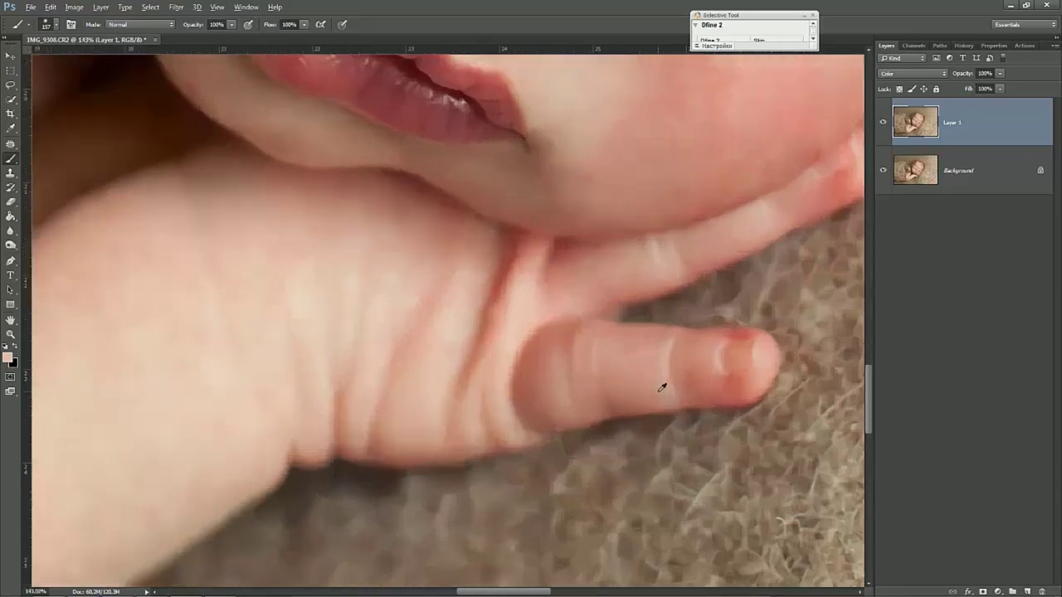
scroll(661, 384, "down", 1)
scroll(654, 379, "up", 2)
scroll(661, 372, "up", 1)
scroll(657, 369, "down", 1)
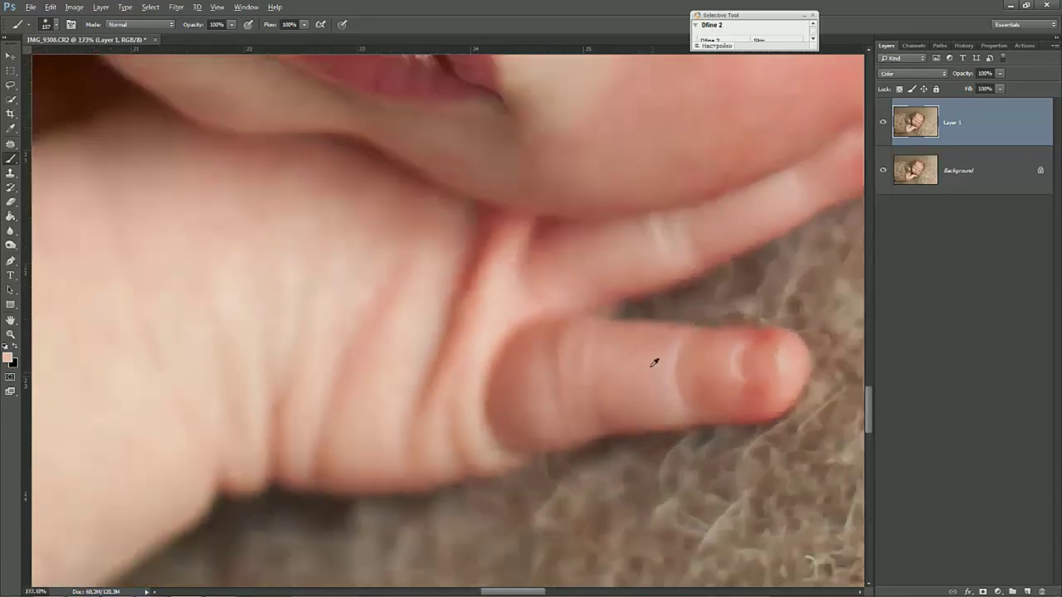
scroll(654, 360, "down", 1)
scroll(648, 360, "down", 1)
scroll(643, 362, "down", 1)
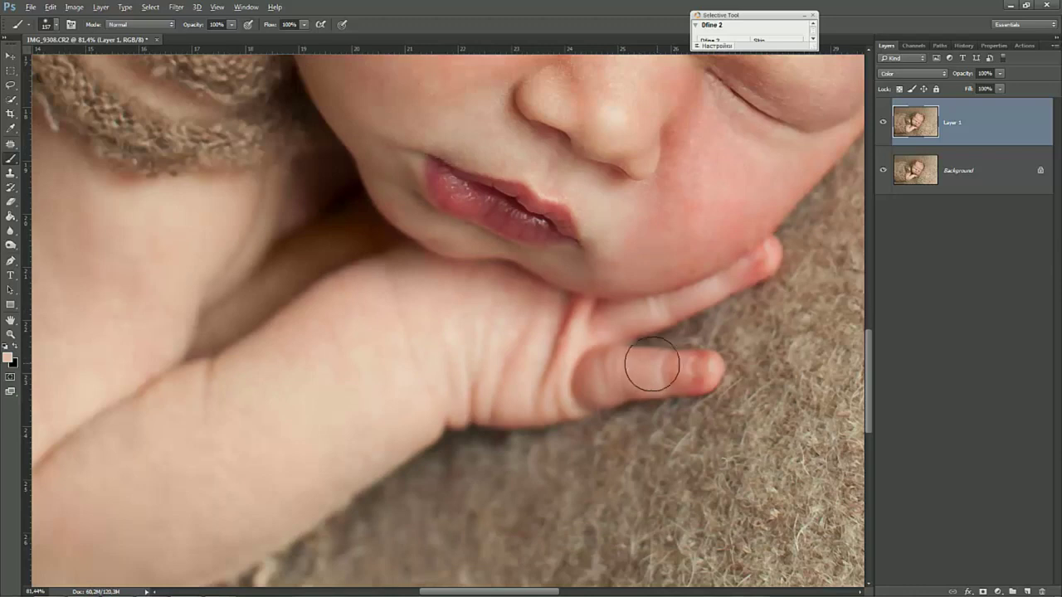
left_click(1001, 74)
scroll(241, 249, "down", 1)
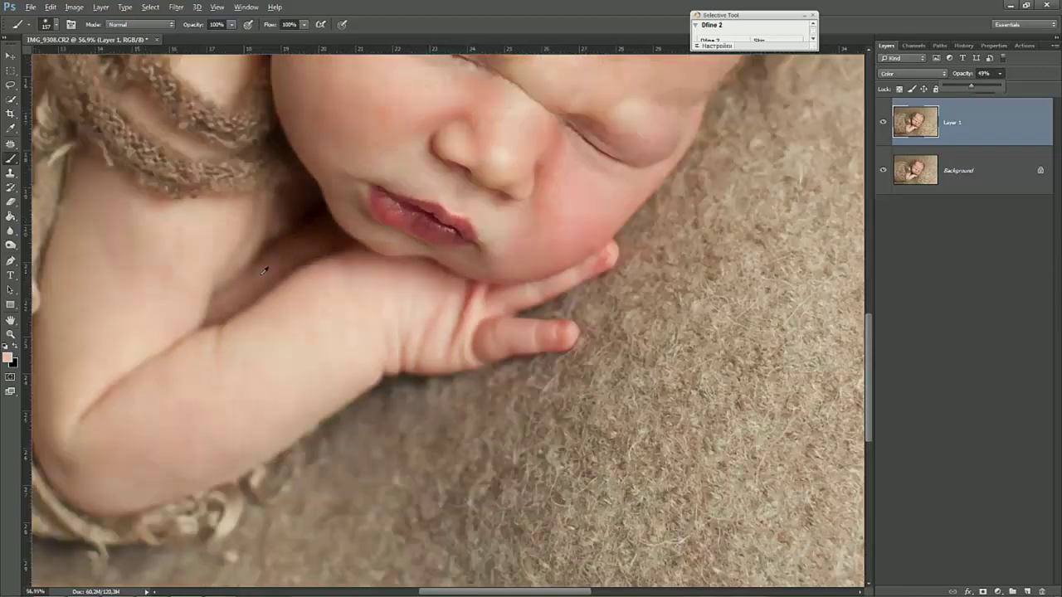
- Compare with the colour layer hidden, then Merge Visible into the Background
left_click(884, 122)
left_click(884, 122)
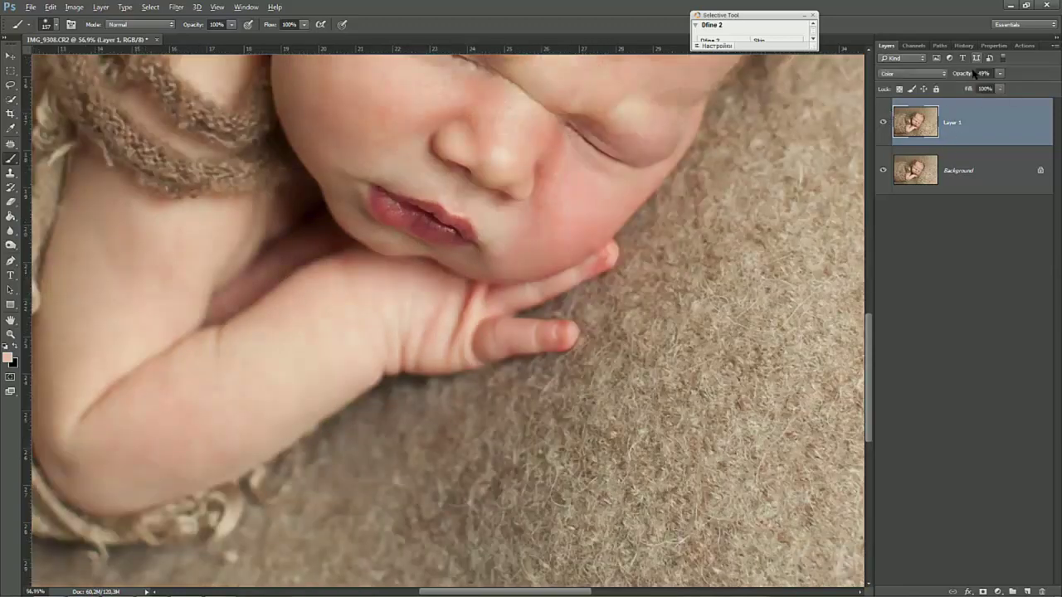
left_click(1001, 74)
right_click(945, 170)
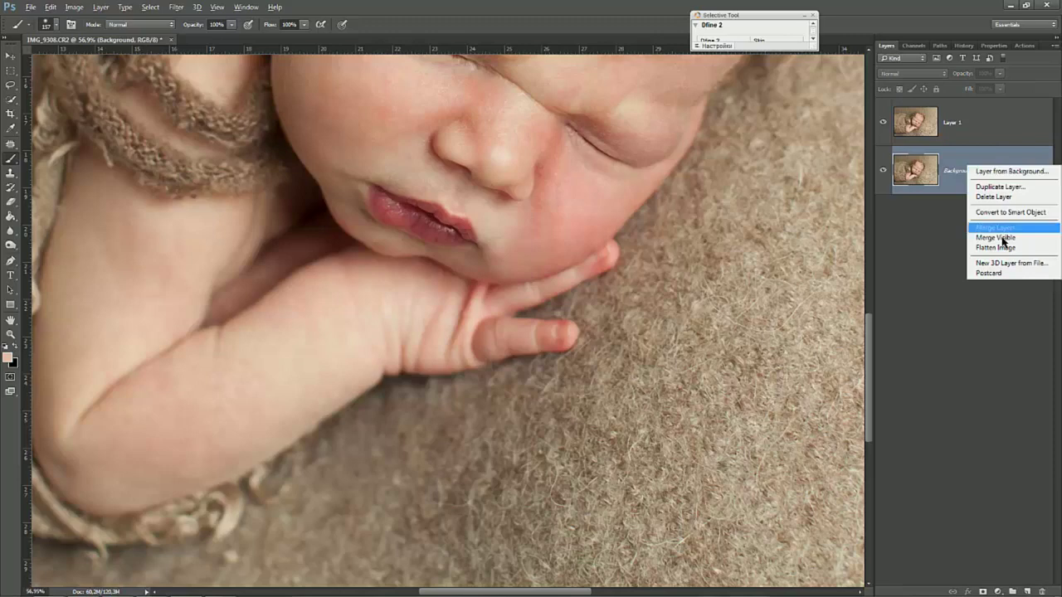
left_click(943, 240)
- Save a new History snapshot and duplicate the Background layer
left_click(963, 46)
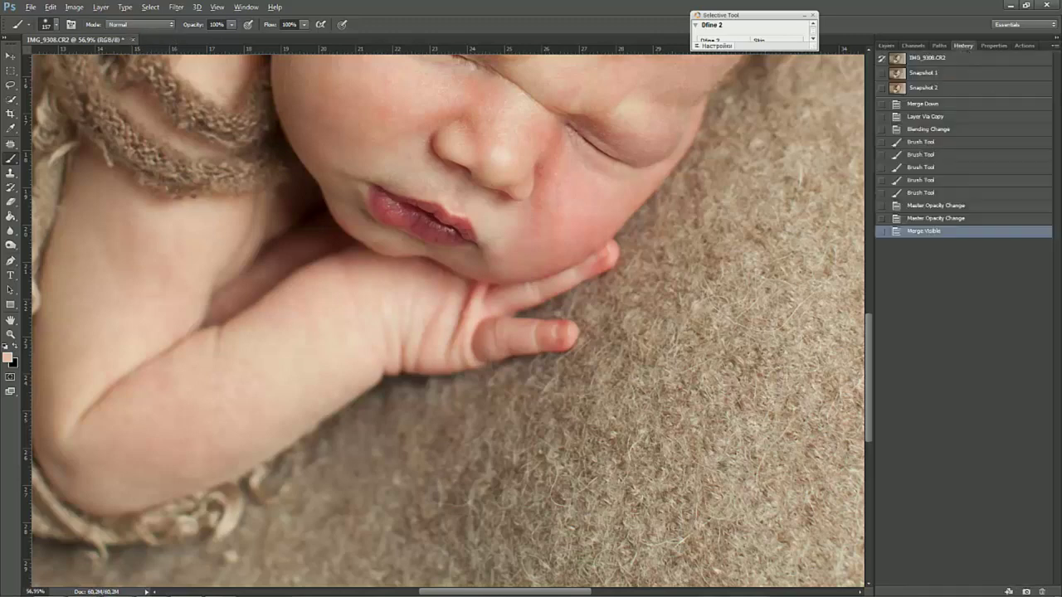
left_click(1027, 589)
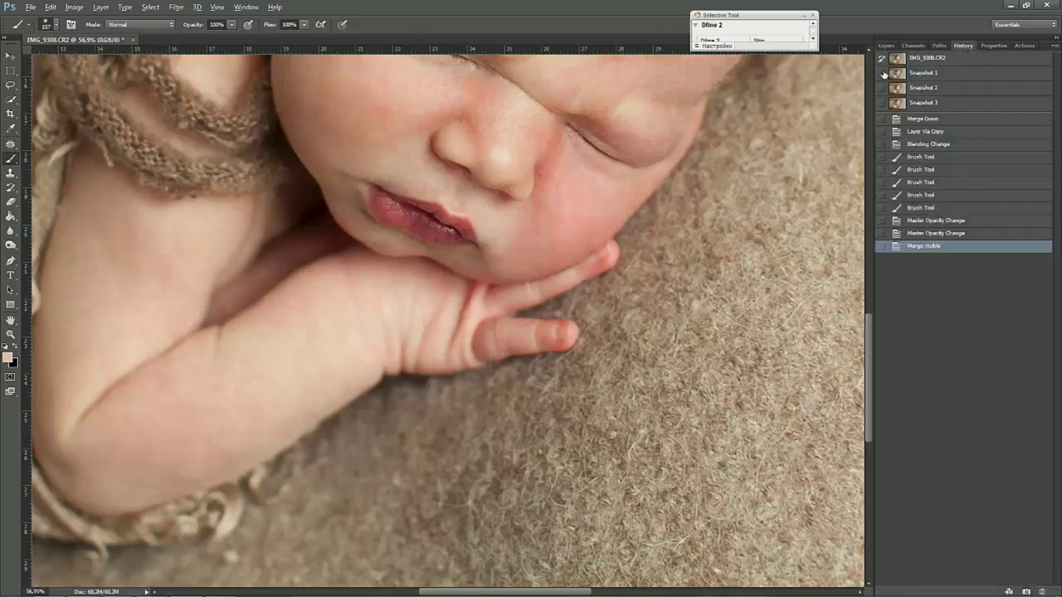
left_click(886, 46)
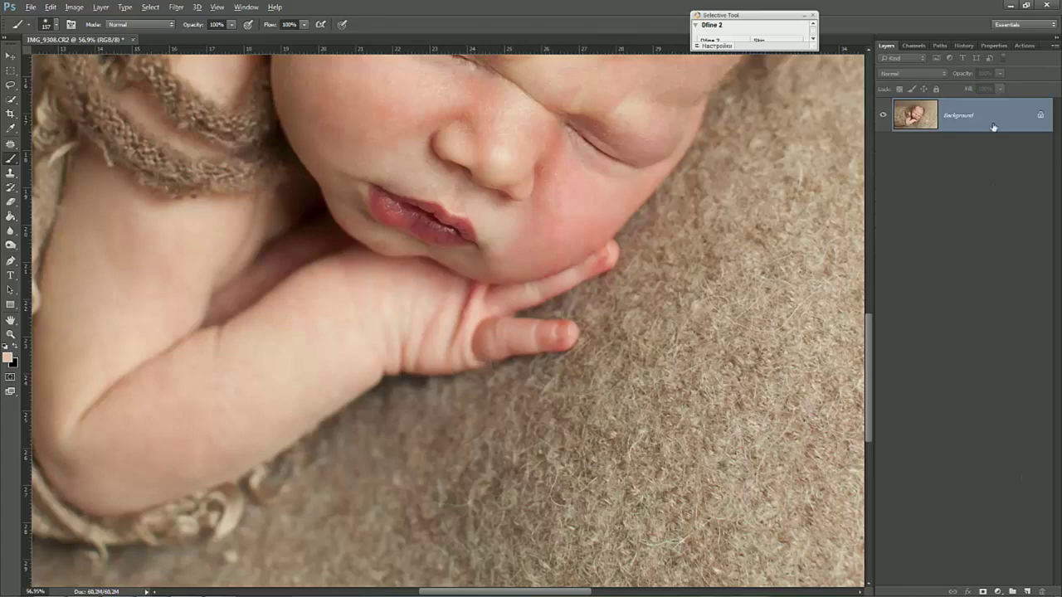
left_click_drag(993, 126, 1027, 591)
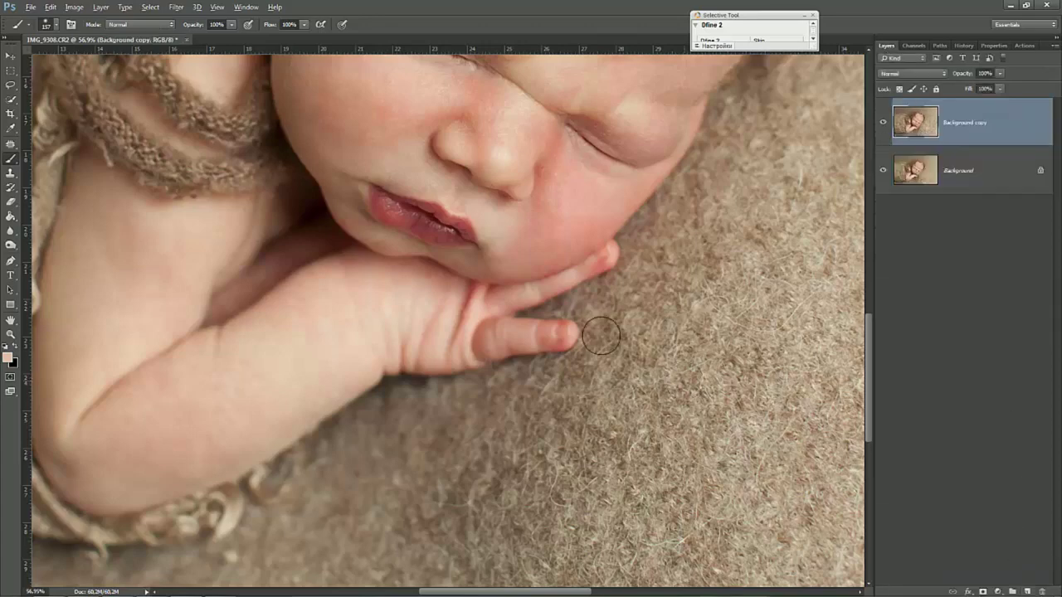
- Zoom in and patch two small marks along the finger's lower edge with the Patch Tool
scroll(569, 363, "up", 2)
scroll(588, 360, "up", 2)
scroll(600, 347, "up", 2)
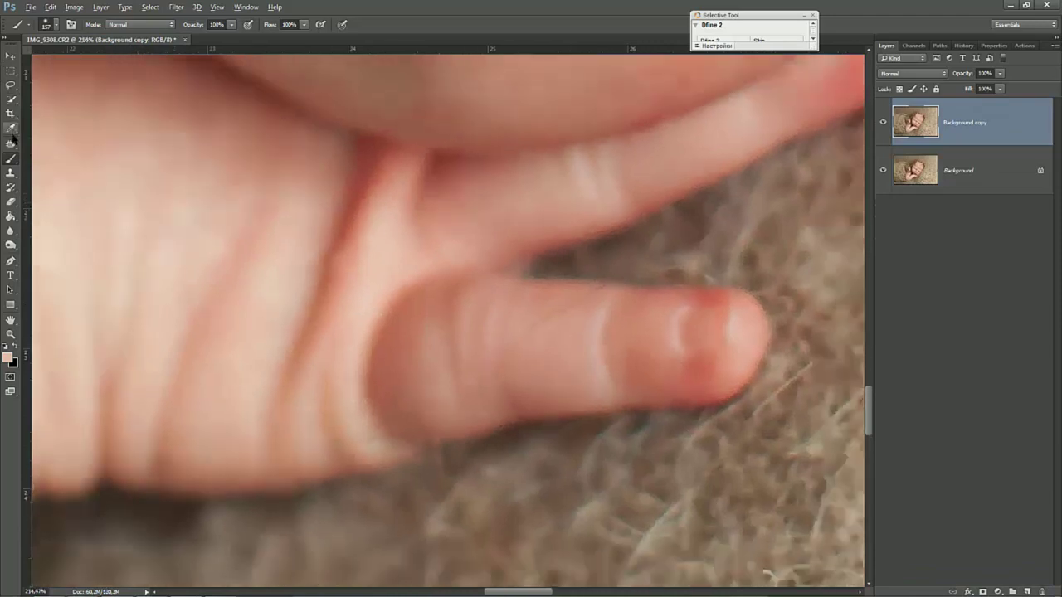
left_click(11, 144)
mouse_move(430, 442)
left_mouse_down()
mouse_move(365, 432)
mouse_move(407, 455)
mouse_move(420, 410)
left_mouse_up()
key("ctrl+d")
left_click_drag(437, 457, 453, 412)
key("ctrl+d")
- Patch the creases along the finger up to the thin crease near the fingertip
left_click_drag(504, 375, 500, 365)
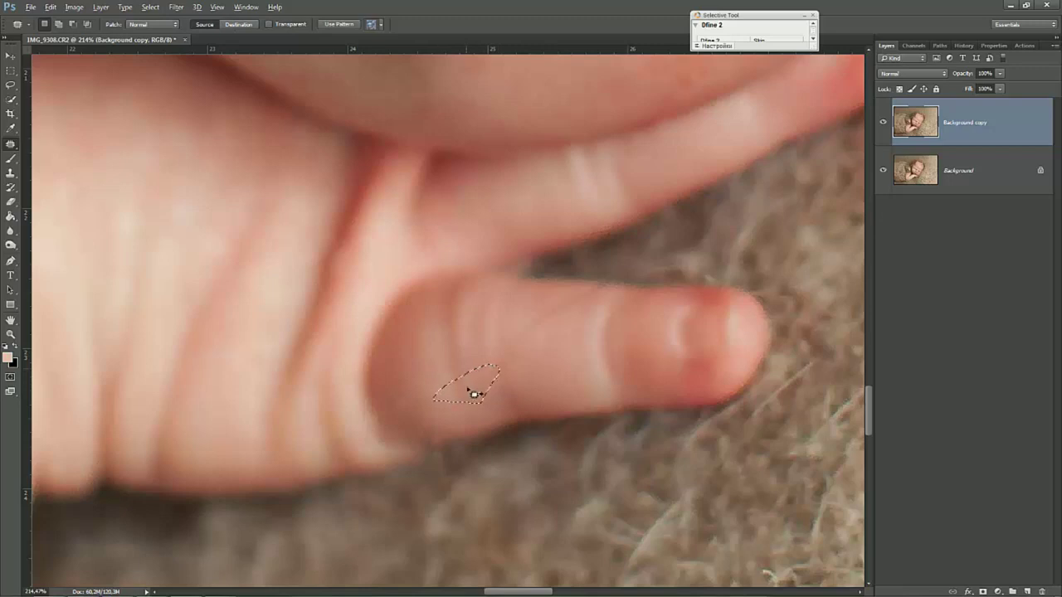
key("ctrl+d")
left_click_drag(492, 378, 500, 341)
left_click_drag(548, 356, 531, 349)
left_click_drag(530, 349, 544, 374)
key("ctrl+d")
left_click_drag(594, 289, 530, 328)
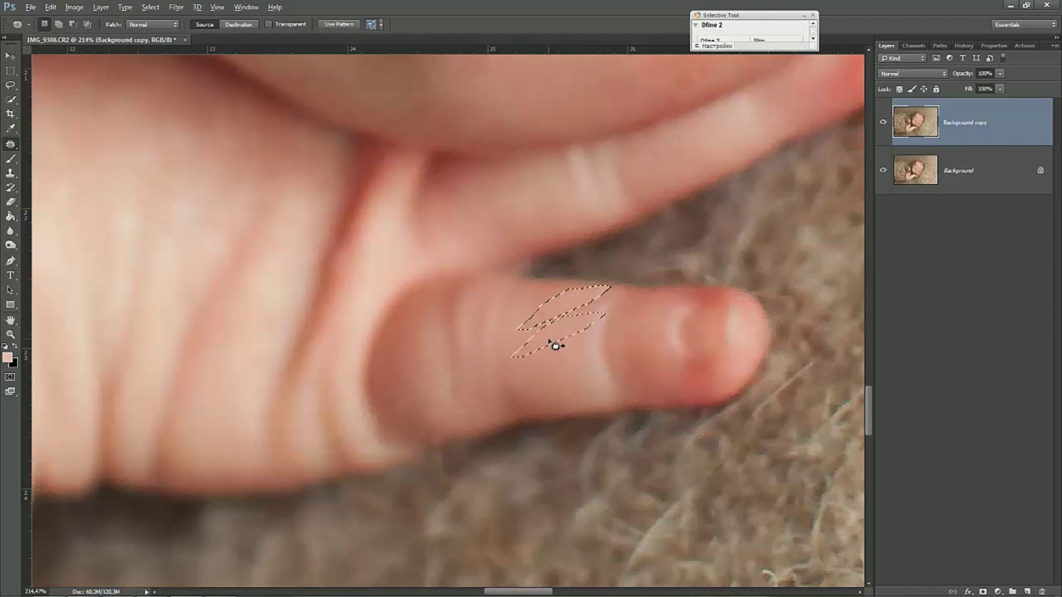
key("ctrl+d")
- Patch the last small mark near the fingertip and zoom back out to the copy layer
scroll(521, 381, "down", 1)
scroll(502, 382, "up", 2)
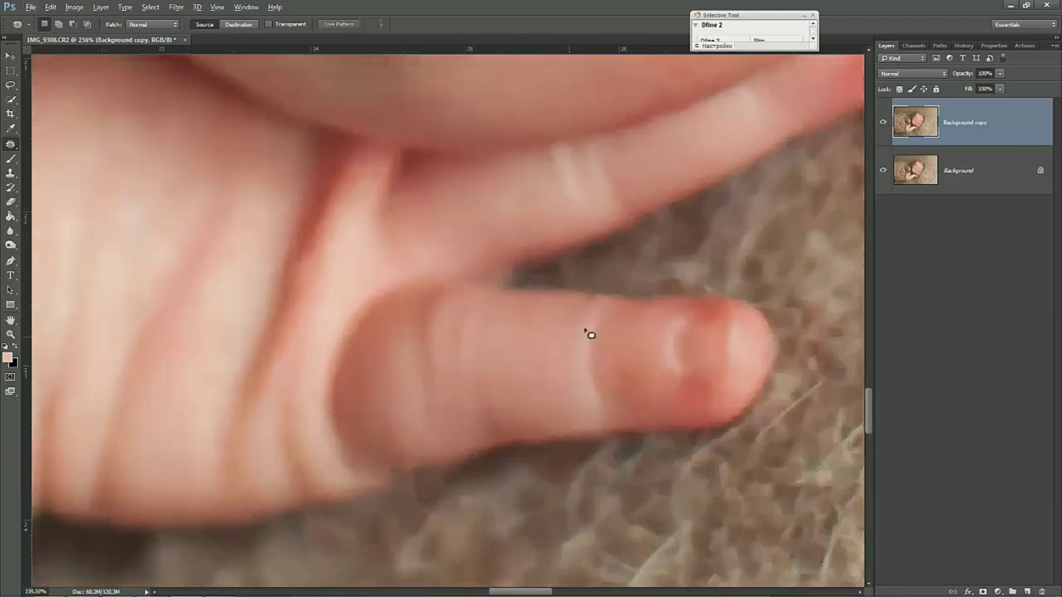
left_click_drag(597, 294, 586, 306)
left_click_drag(452, 404, 422, 445)
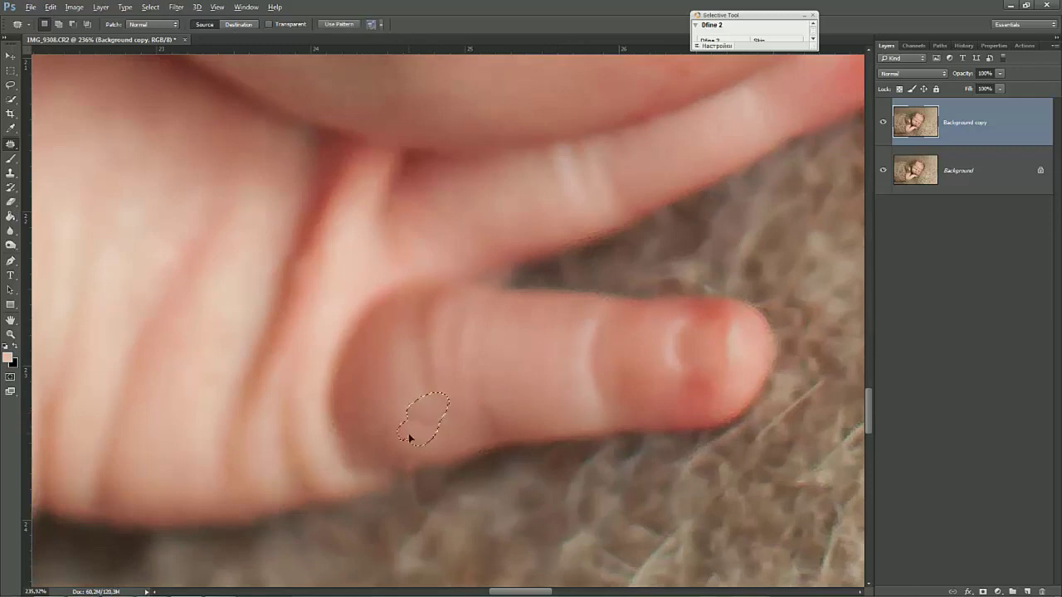
left_click(466, 443)
scroll(550, 398, "down", 3)
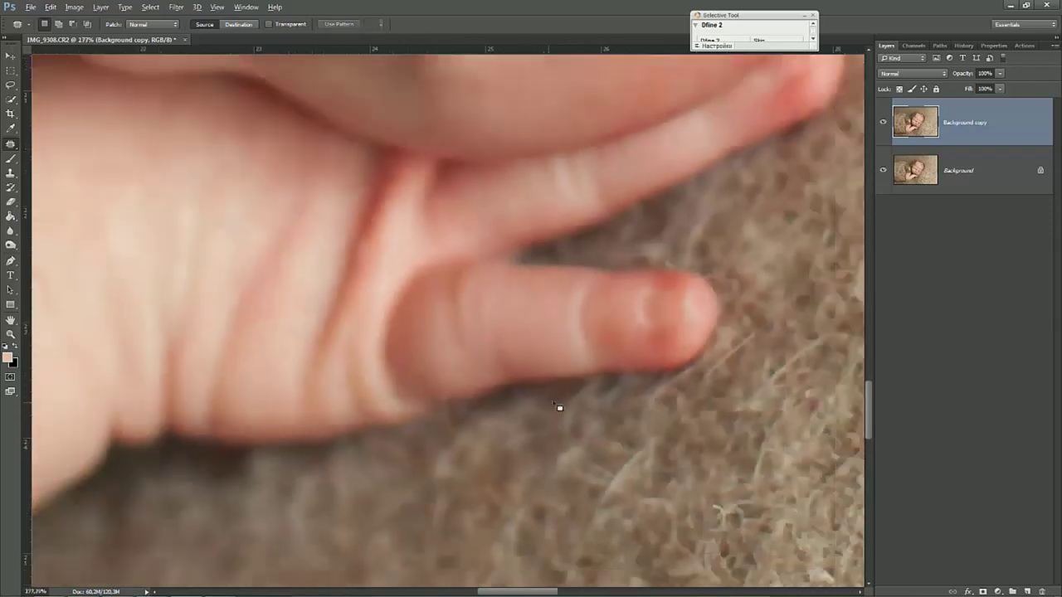
scroll(570, 390, "down", 2)
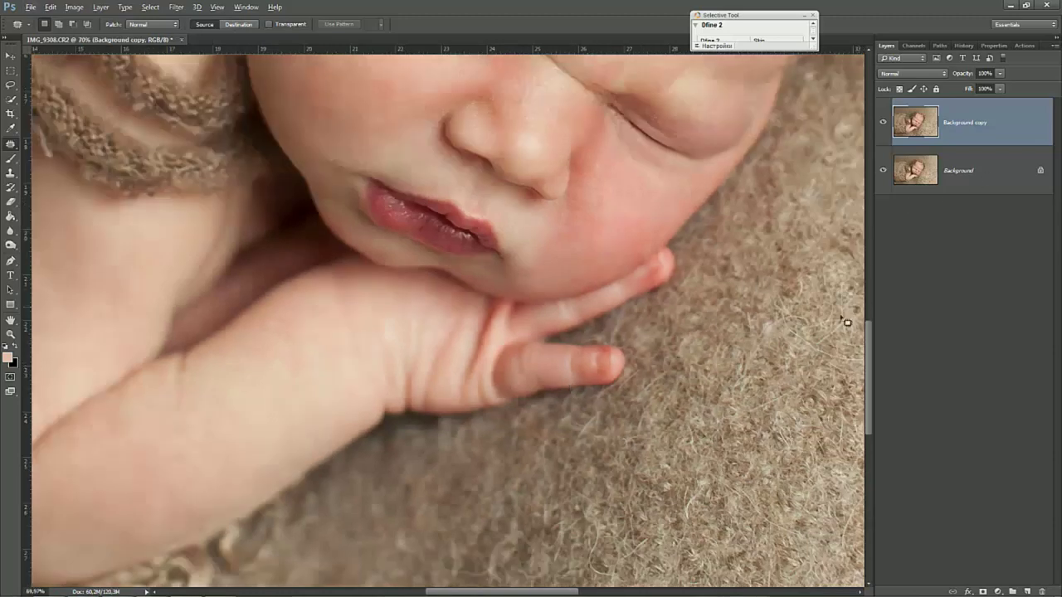
scroll(802, 289, "down", 1)
scroll(803, 290, "down", 1)
scroll(728, 287, "down", 1)
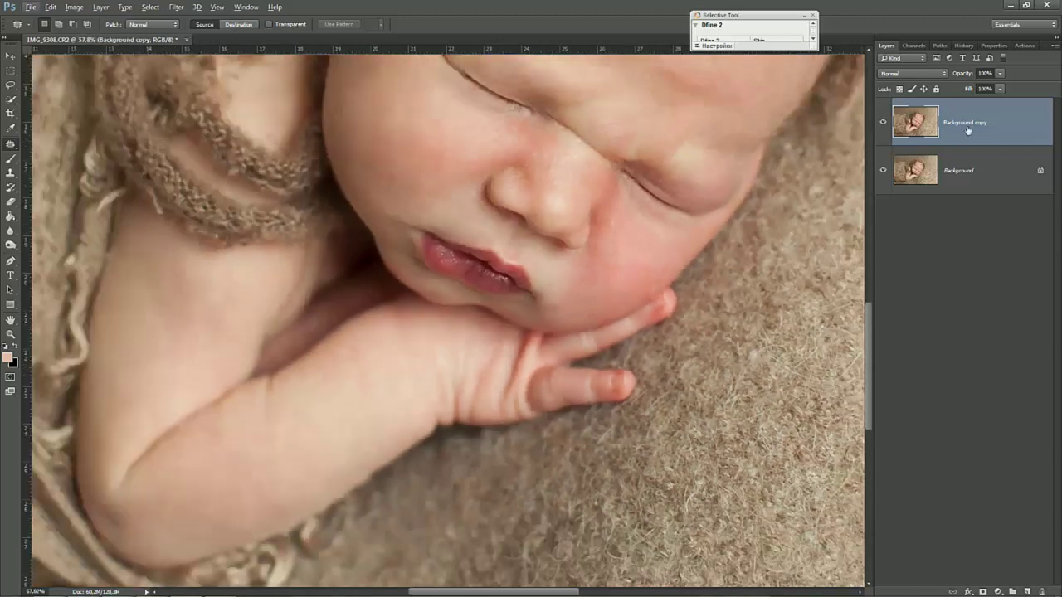
right_click(995, 174)
- Merge into one Background, copy it to a new layer with Ctrl+J, and set Color blending
left_click(997, 242)
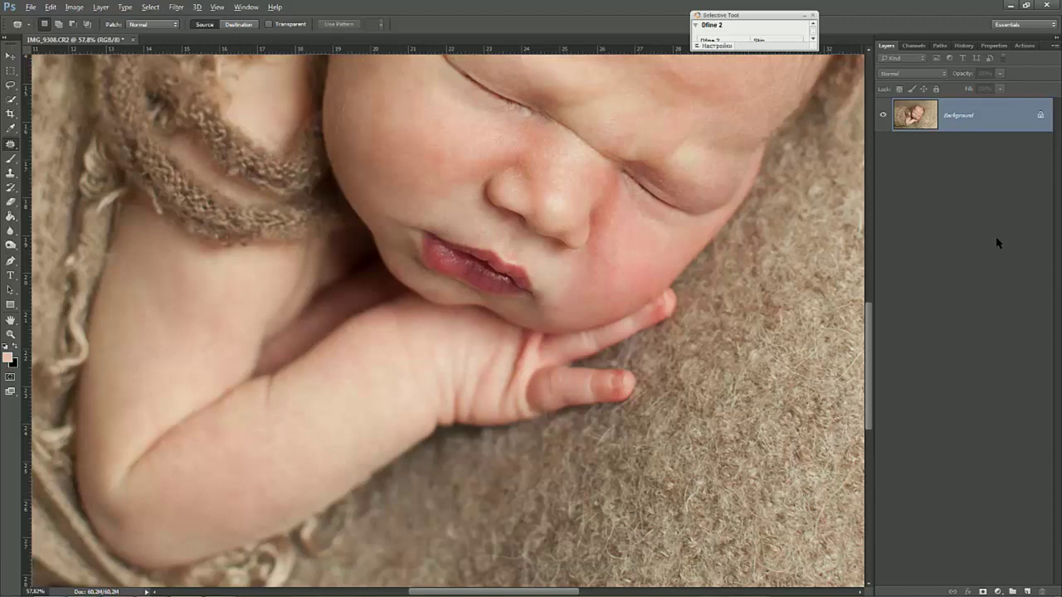
key("ctrl+j")
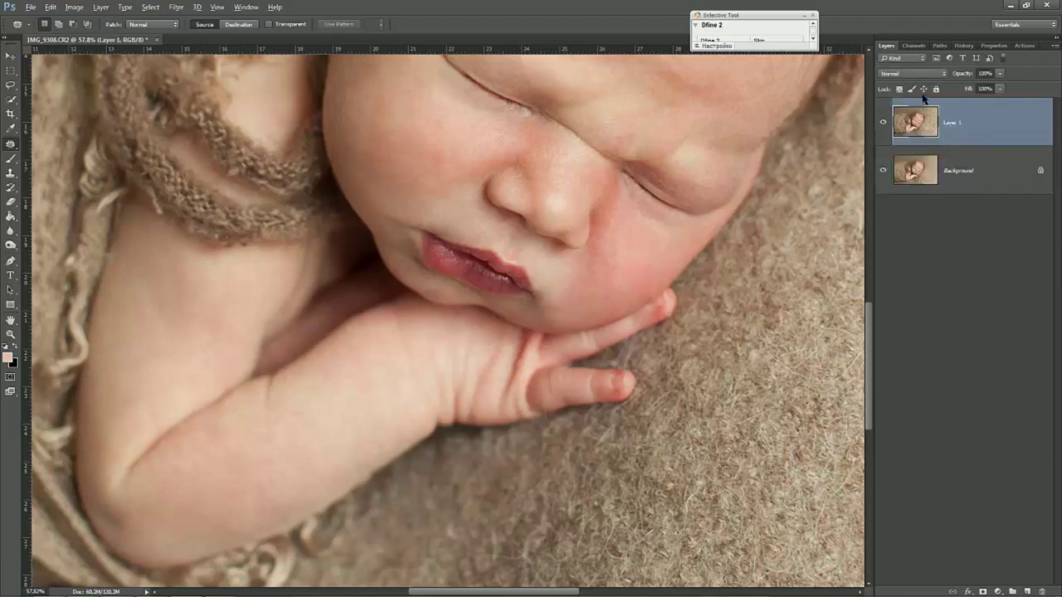
left_click(916, 76)
left_click(901, 283)
- Brush skin colour over the fingertip redness and the cheek toward the nose
scroll(628, 344, "up", 3)
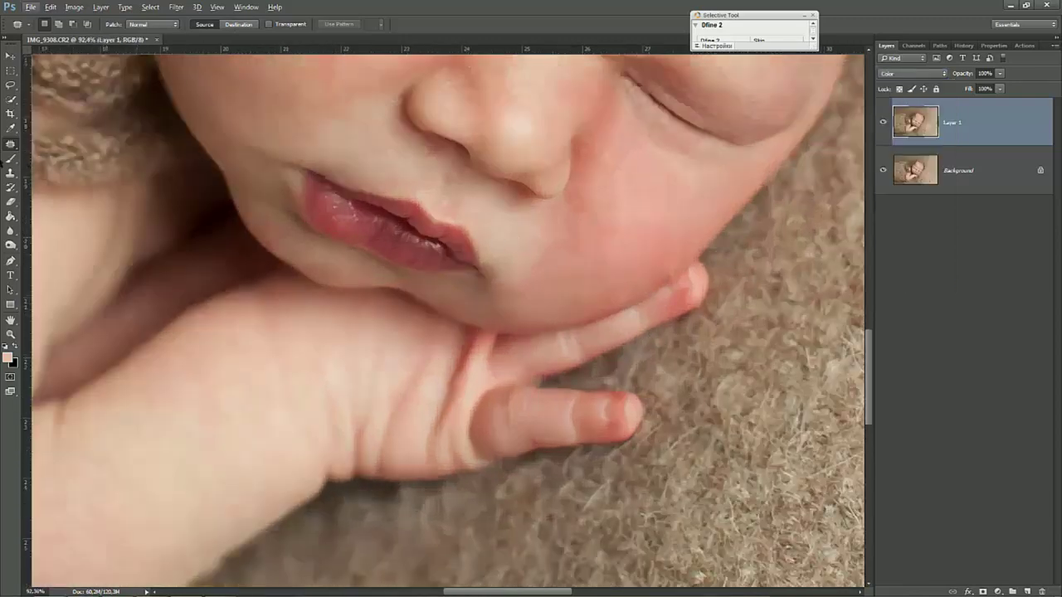
left_click(11, 157)
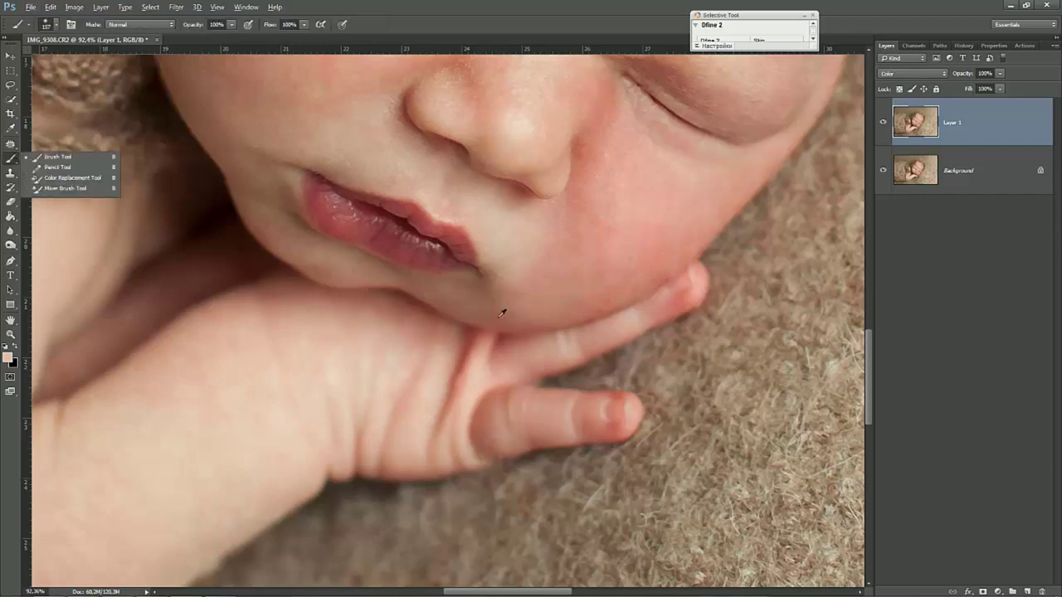
left_click(562, 339)
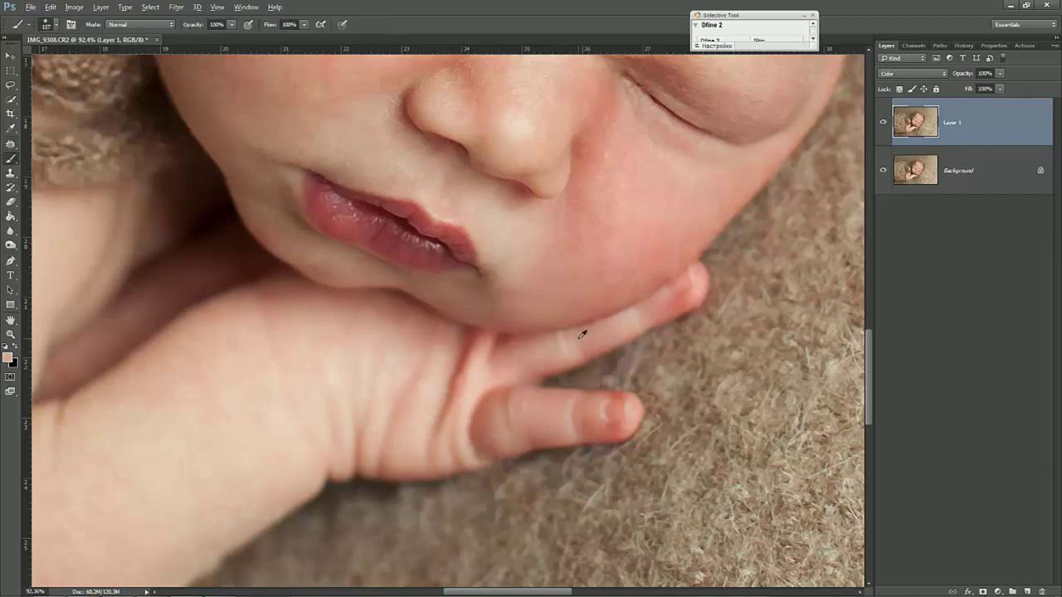
mouse_move(678, 289)
left_mouse_down()
mouse_move(526, 346)
mouse_move(481, 351)
mouse_move(530, 393)
mouse_move(610, 415)
mouse_move(469, 412)
mouse_move(525, 373)
left_mouse_up()
mouse_move(630, 226)
left_mouse_down()
mouse_move(570, 249)
mouse_move(704, 207)
mouse_move(601, 125)
mouse_move(587, 194)
left_mouse_up()
- Sample skin near the nose and even out the redness on the left cheek
scroll(662, 170, "down", 1, "alt")
scroll(662, 170, "down", 3, "alt")
scroll(645, 166, "up", 1)
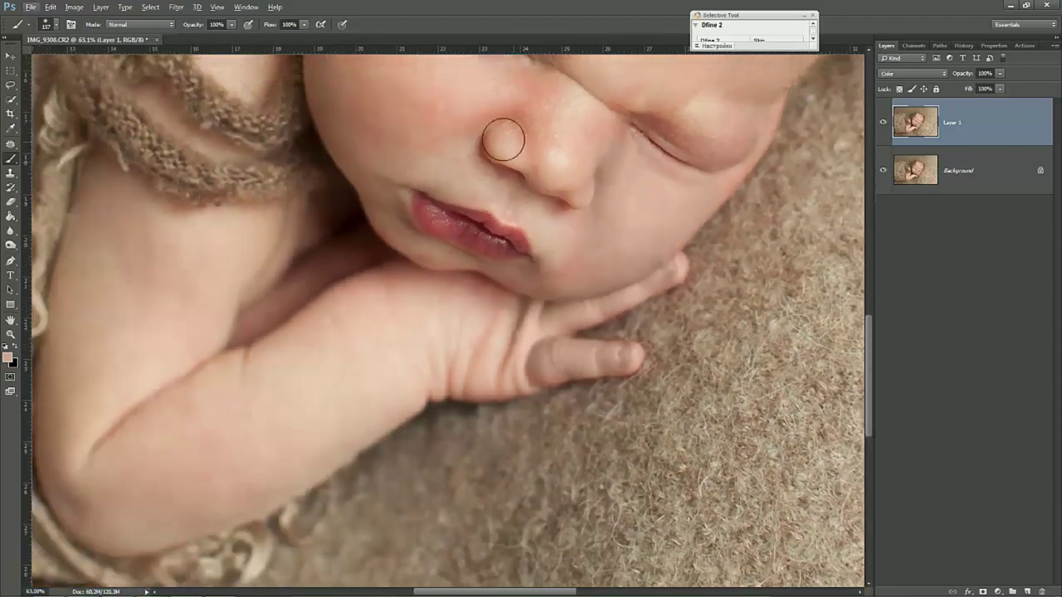
scroll(503, 138, "up", 1)
scroll(465, 118, "up", 1)
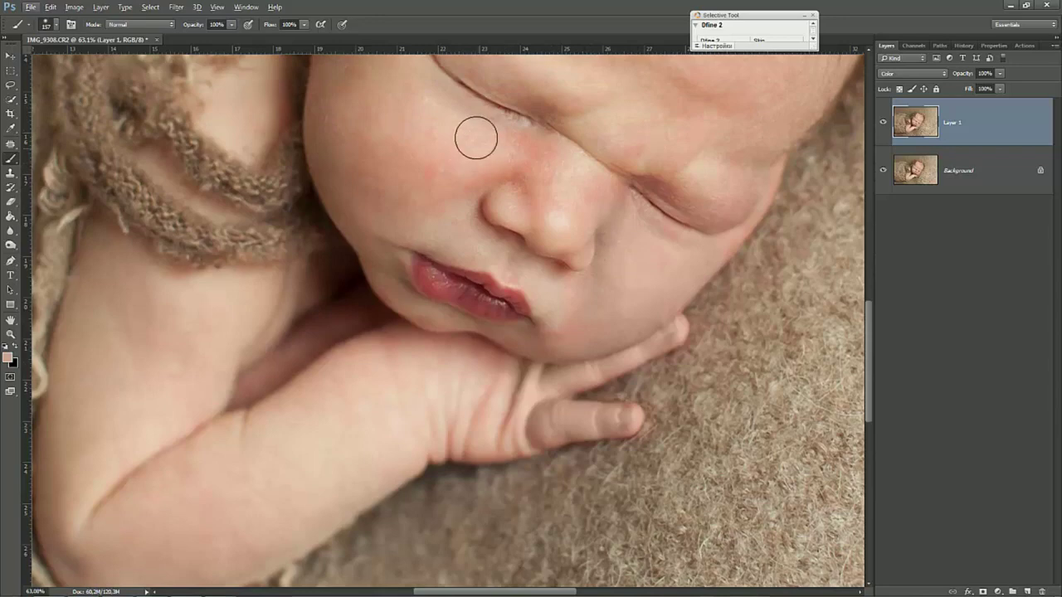
left_click(504, 147, "alt")
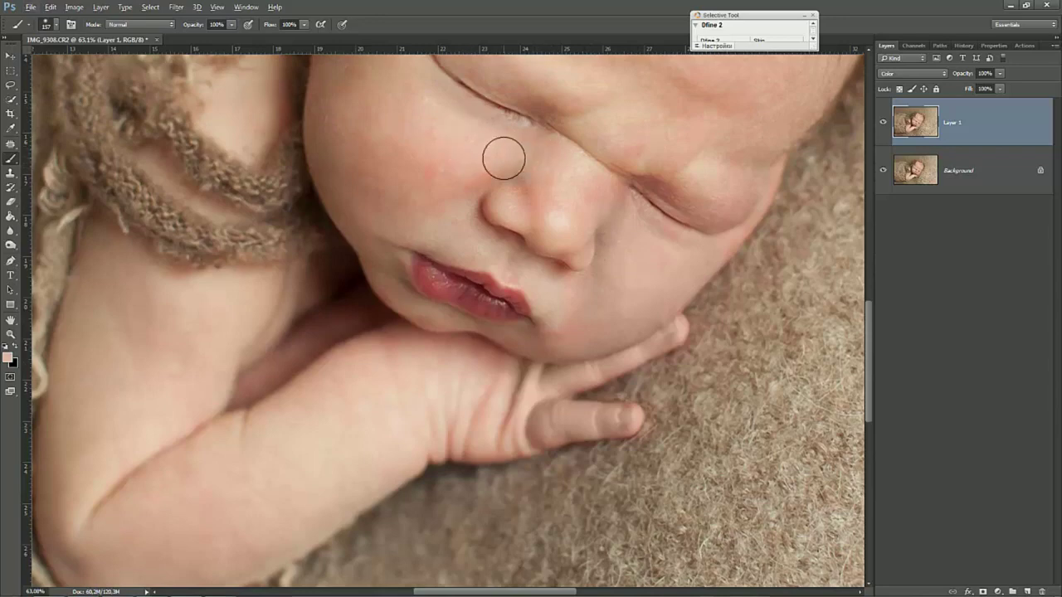
mouse_move(466, 174)
left_mouse_down()
mouse_move(390, 158)
mouse_move(412, 180)
left_mouse_up()
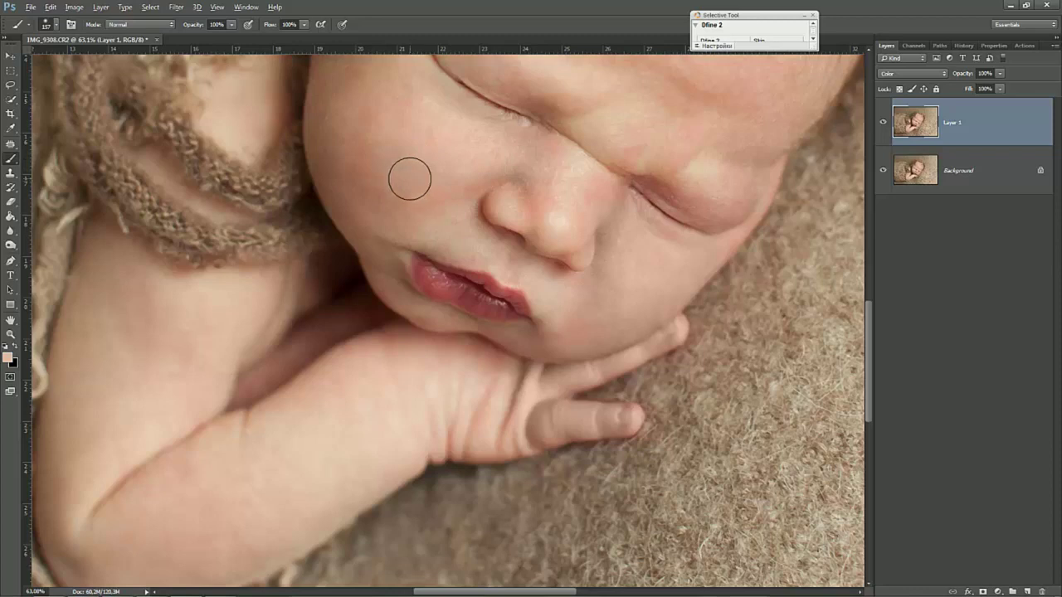
- Lower the colour layer's opacity to 19%
left_click(999, 74)
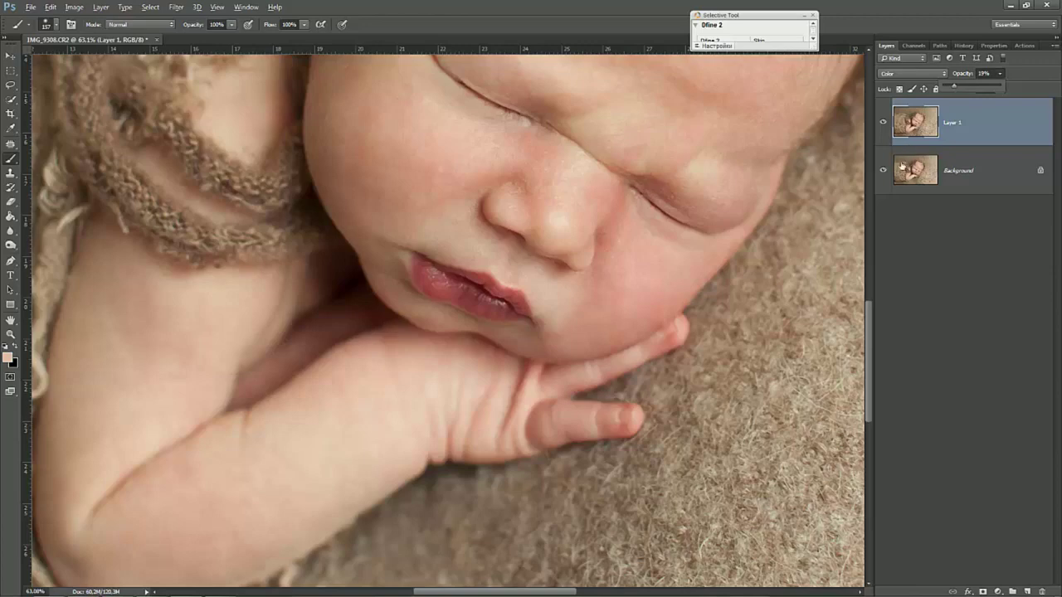
scroll(716, 219, "down", 1)
scroll(720, 221, "down", 1)
scroll(730, 222, "down", 1)
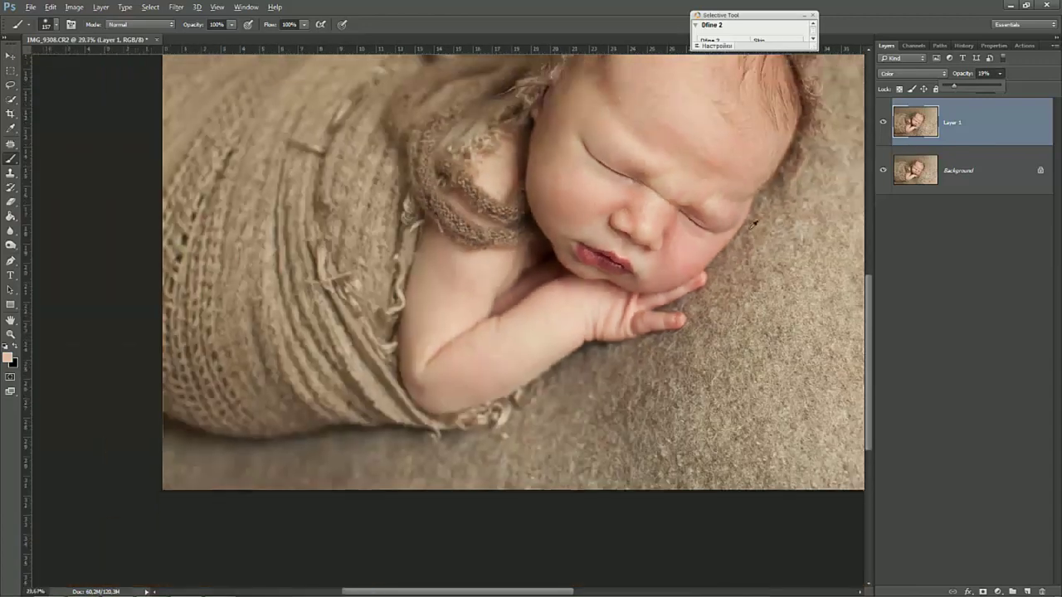
scroll(783, 224, "down", 1)
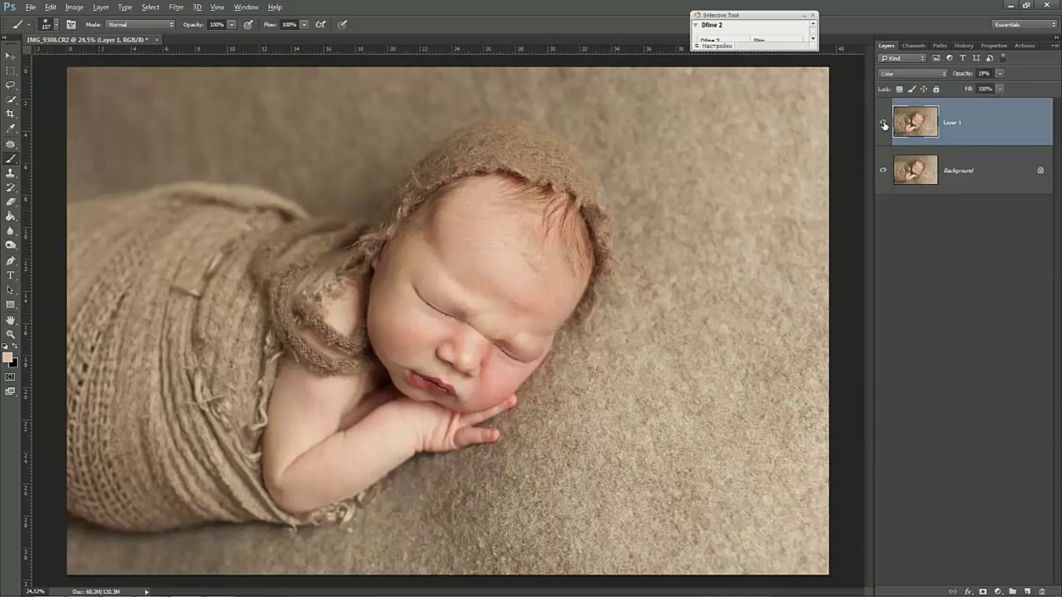
- Delete the last History state, then flatten the image into the Background
left_click(962, 46)
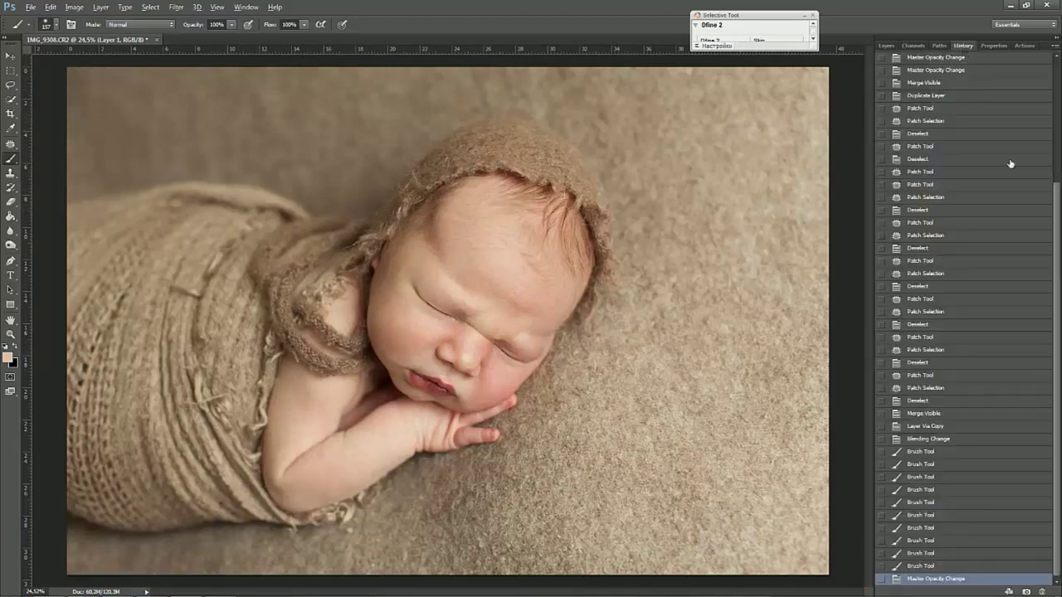
left_click(1029, 591)
left_click(886, 45)
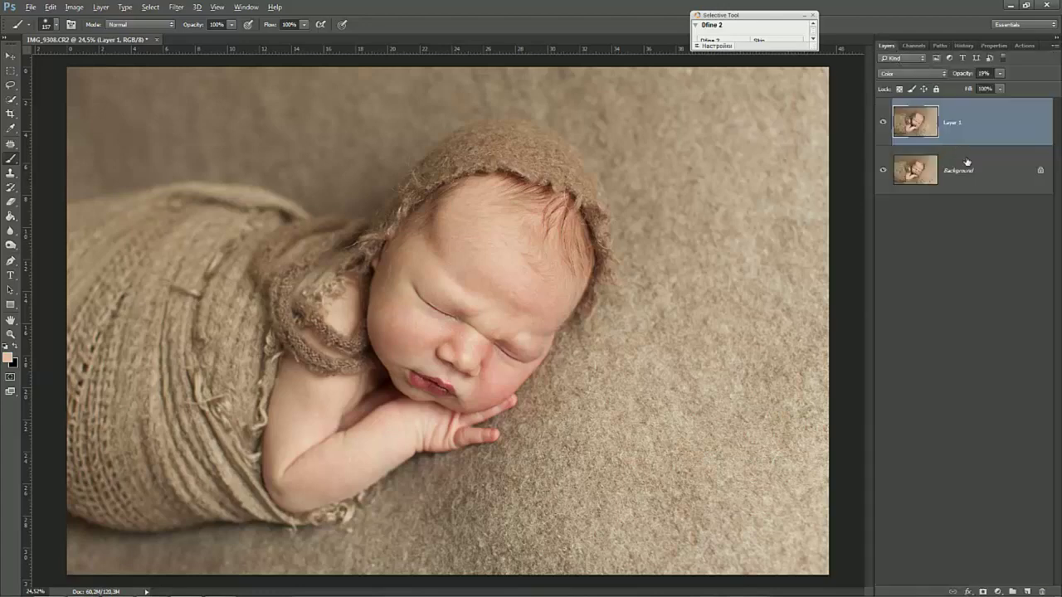
right_click(982, 172)
left_click(964, 247)
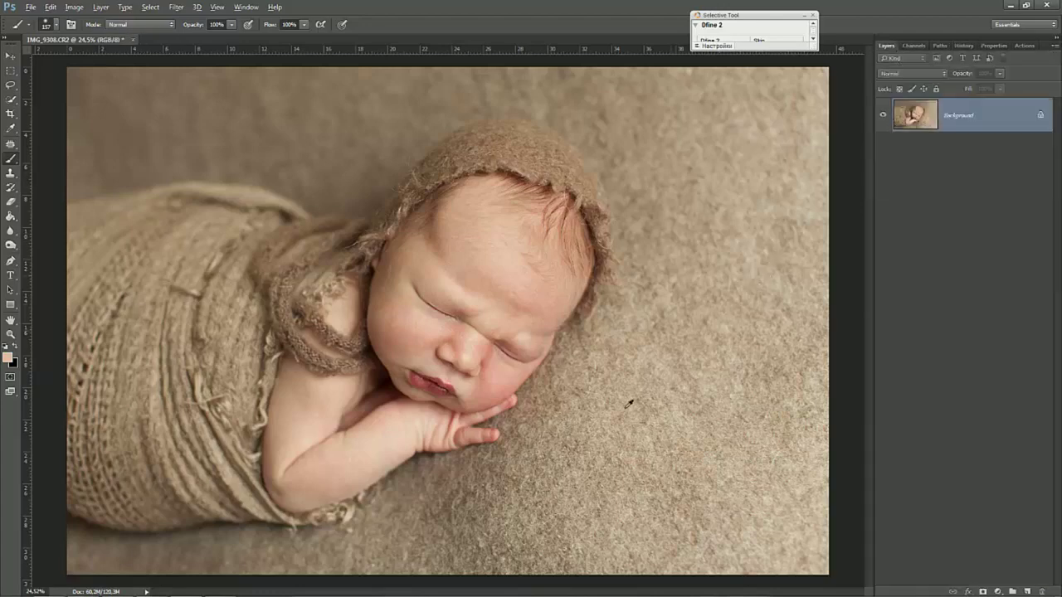
- Copy the flattened Background onto a new Layer 1 with Ctrl+J, undoing an earlier dragged copy
scroll(614, 379, "down", 1, "alt")
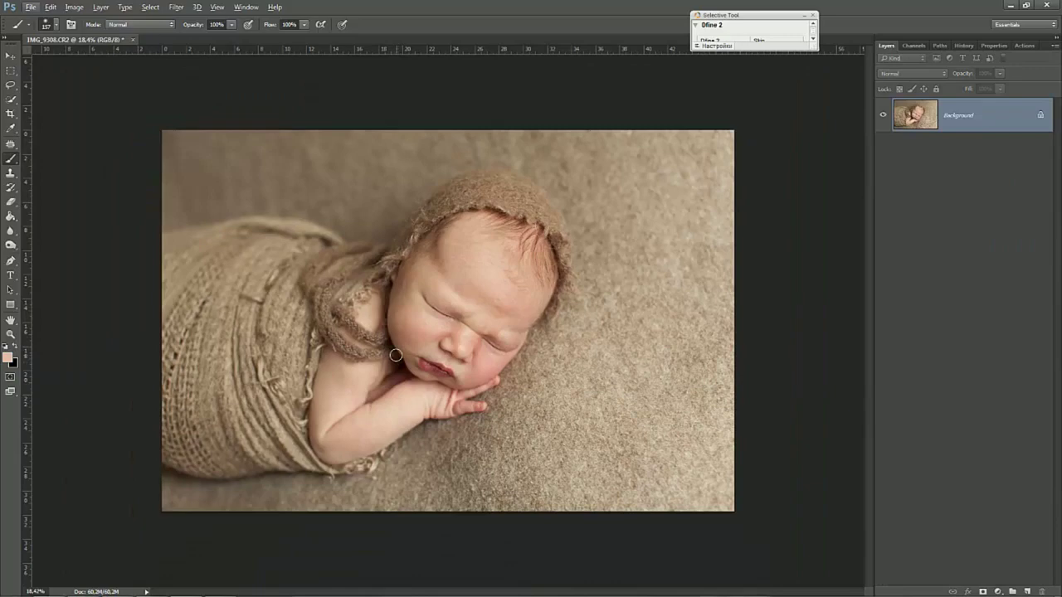
scroll(398, 355, "up", 1, "alt")
scroll(399, 352, "up", 1, "alt")
scroll(396, 356, "down", 1, "alt")
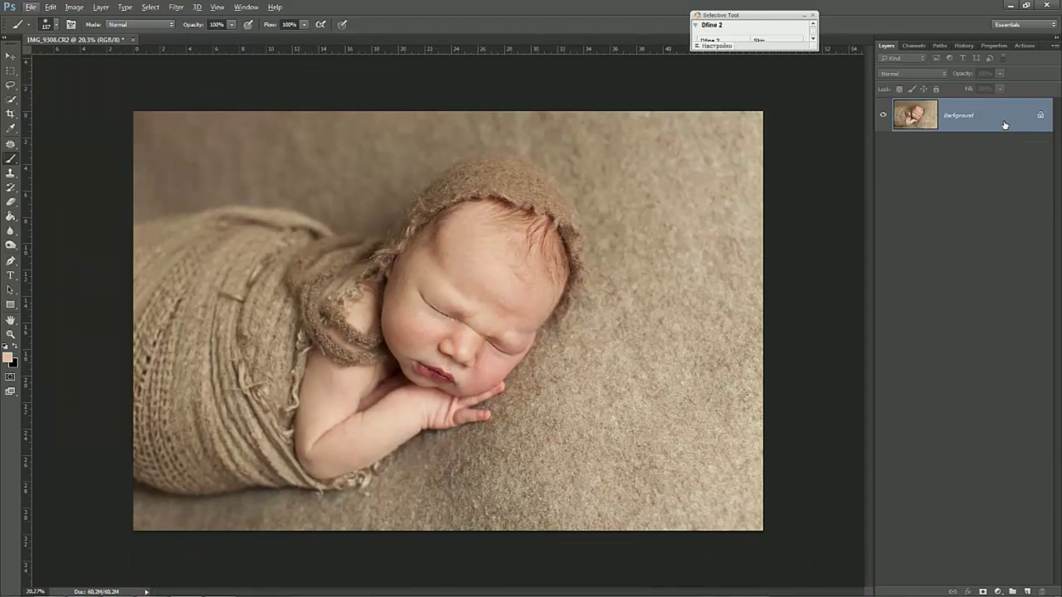
left_click_drag(1003, 124, 1037, 591)
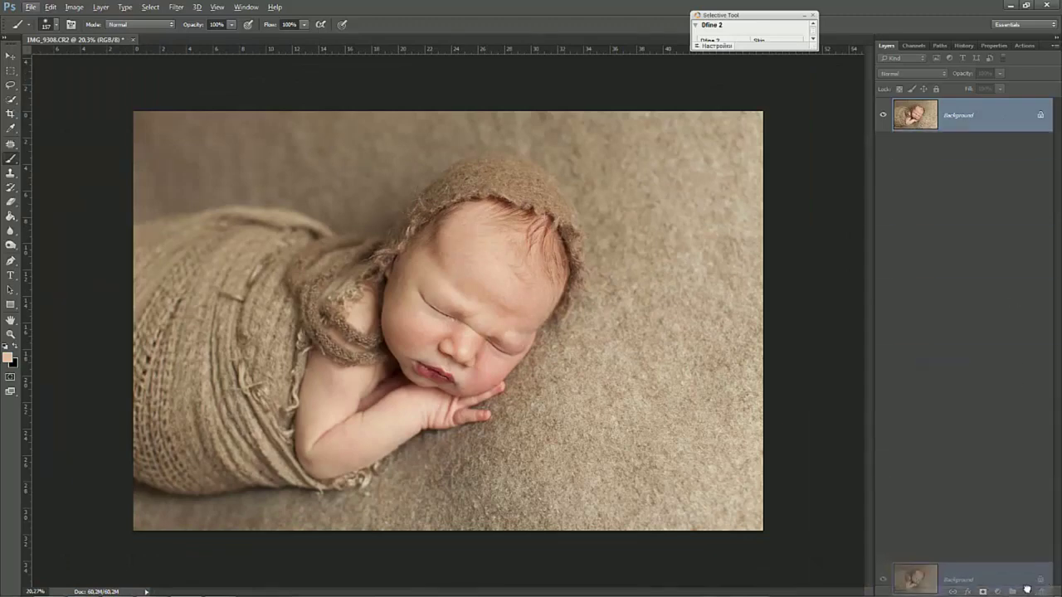
left_click_drag(1027, 589, 1027, 590)
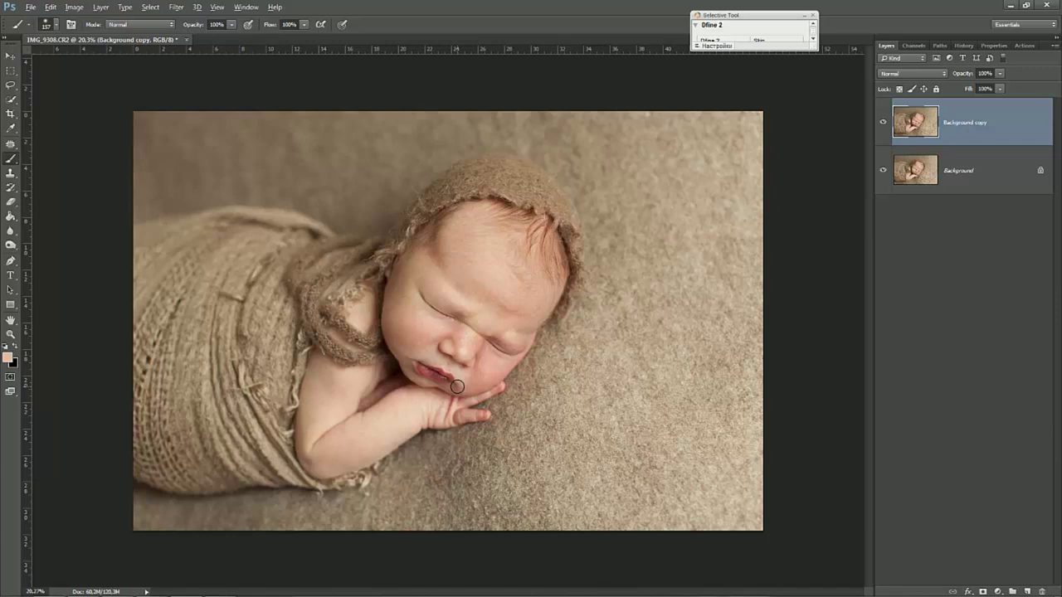
key("ctrl+z")
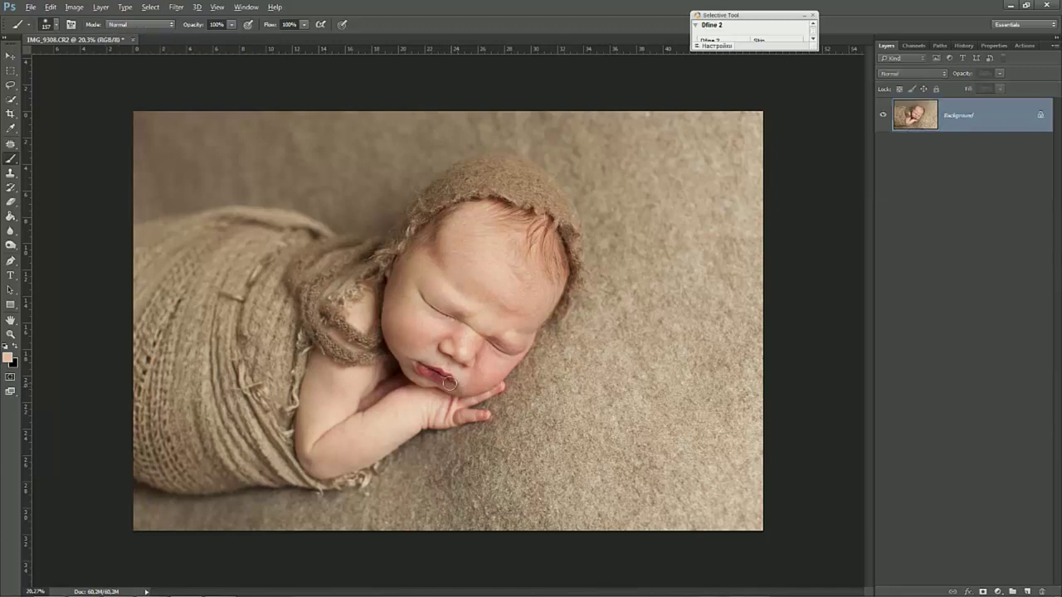
key("ctrl+j")
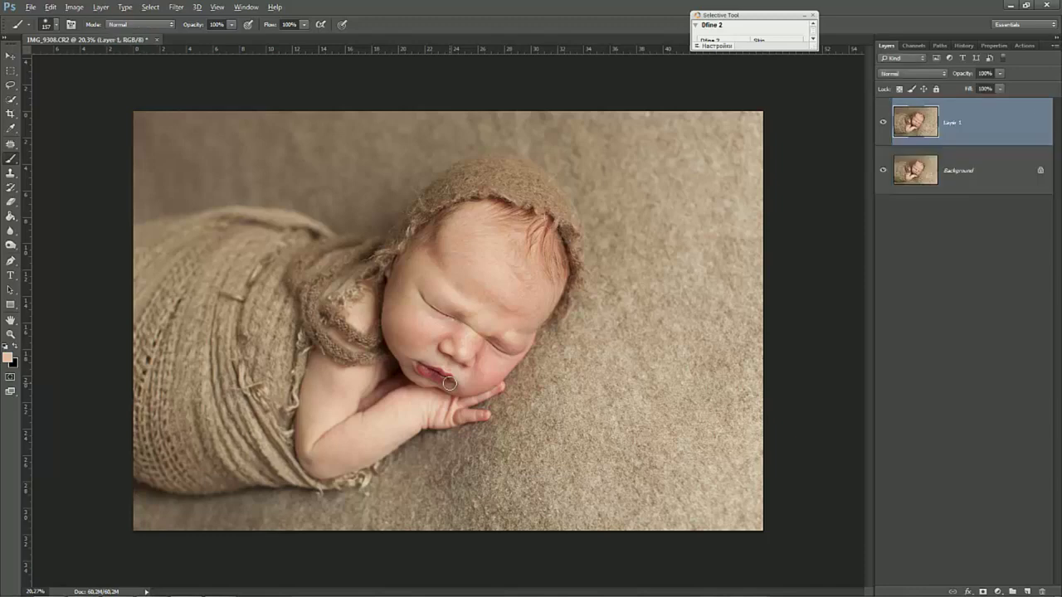
key("ctrl+t")
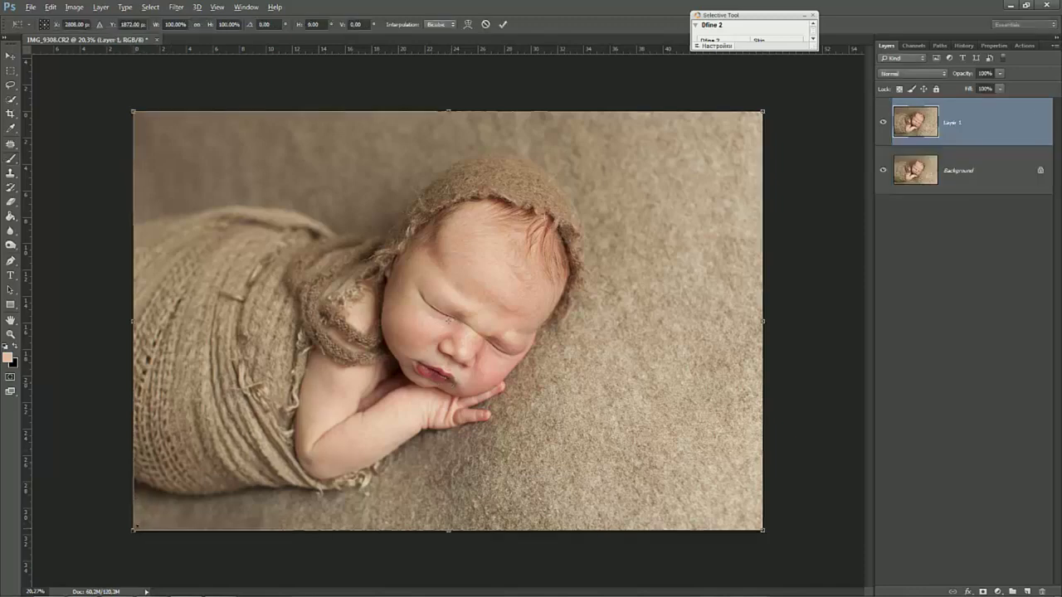
- Scale Layer 1 to about 110.85%, rotate it roughly −1°, and commit the transform
left_click_drag(120, 548, 86, 573)
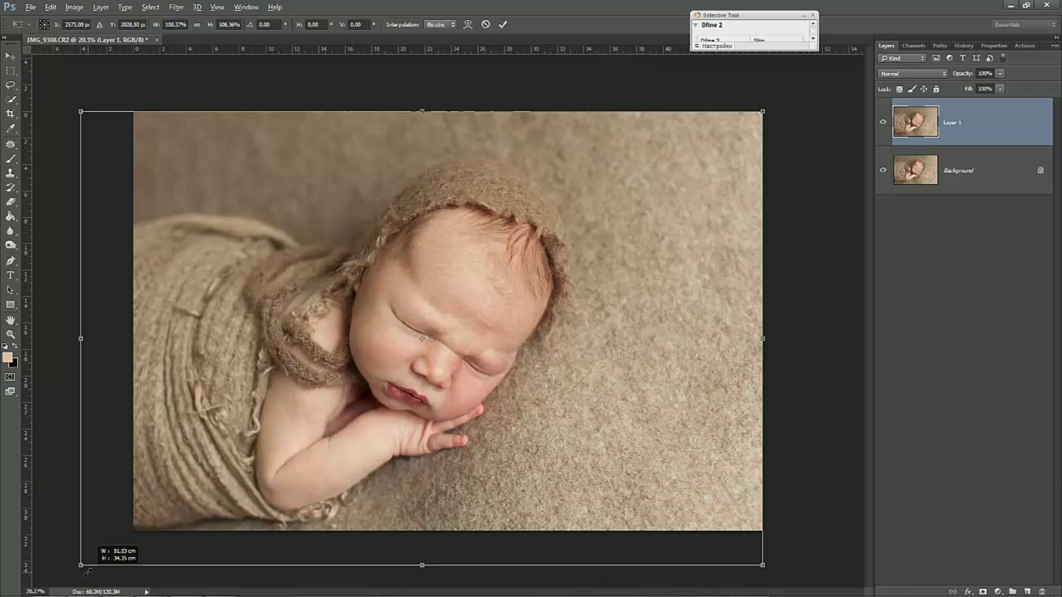
left_click_drag(85, 571, 86, 571)
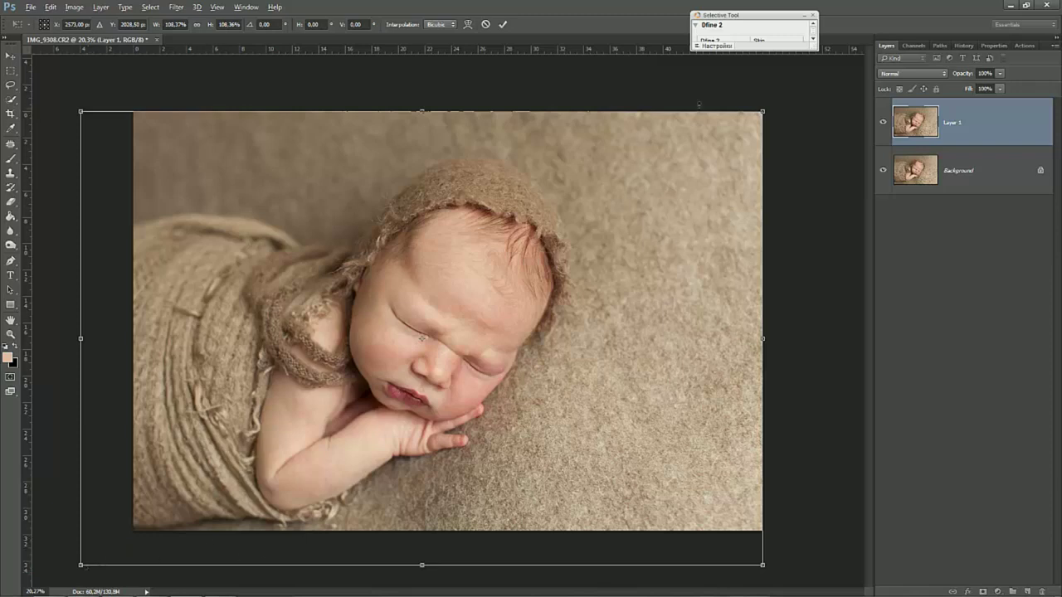
left_click_drag(764, 107, 775, 103)
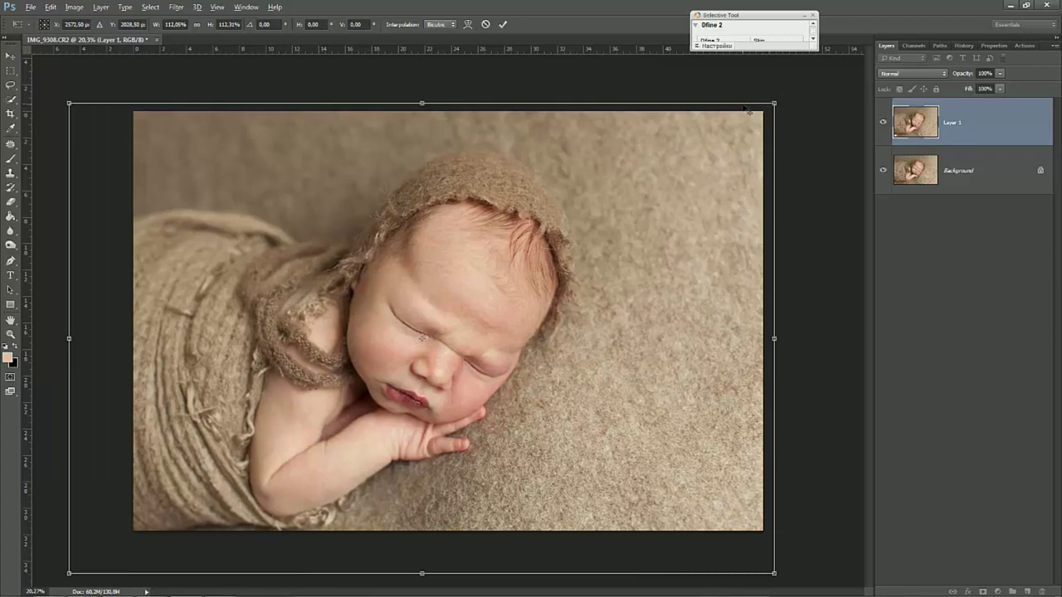
key("ctrl+z")
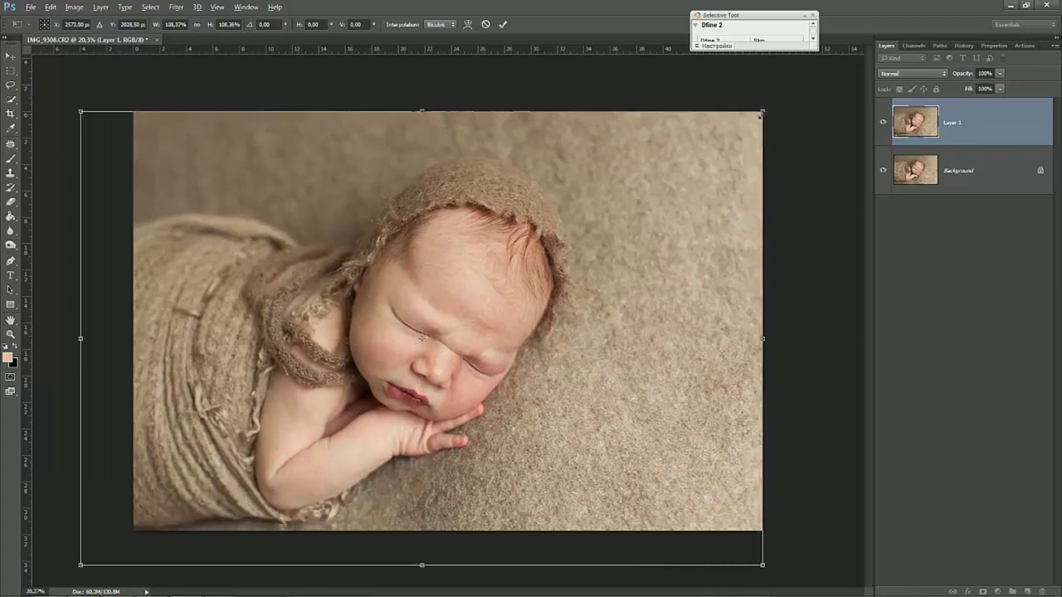
left_click_drag(771, 101, 777, 100)
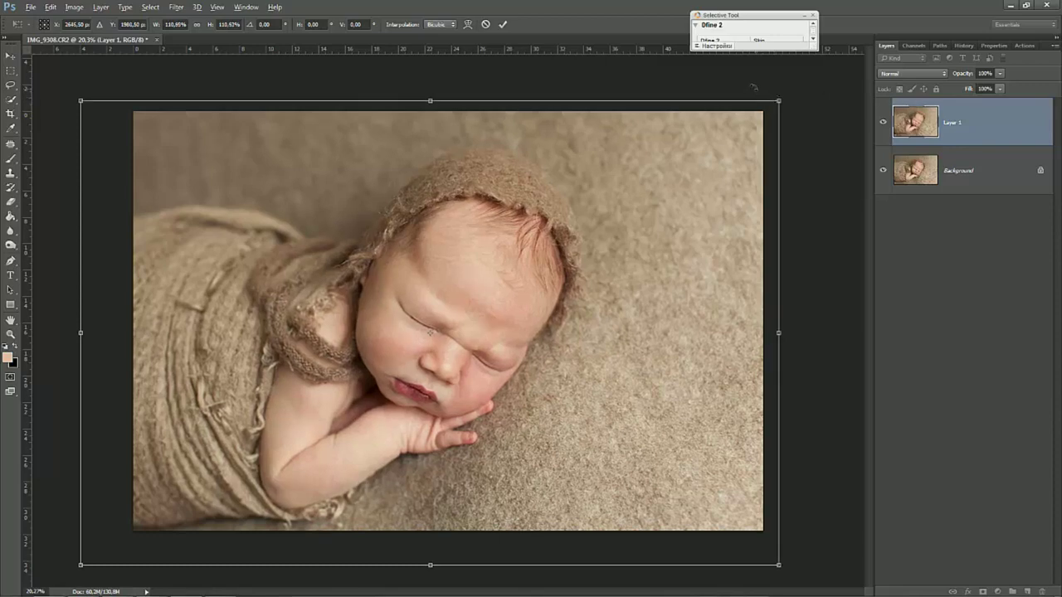
left_click_drag(752, 84, 750, 79)
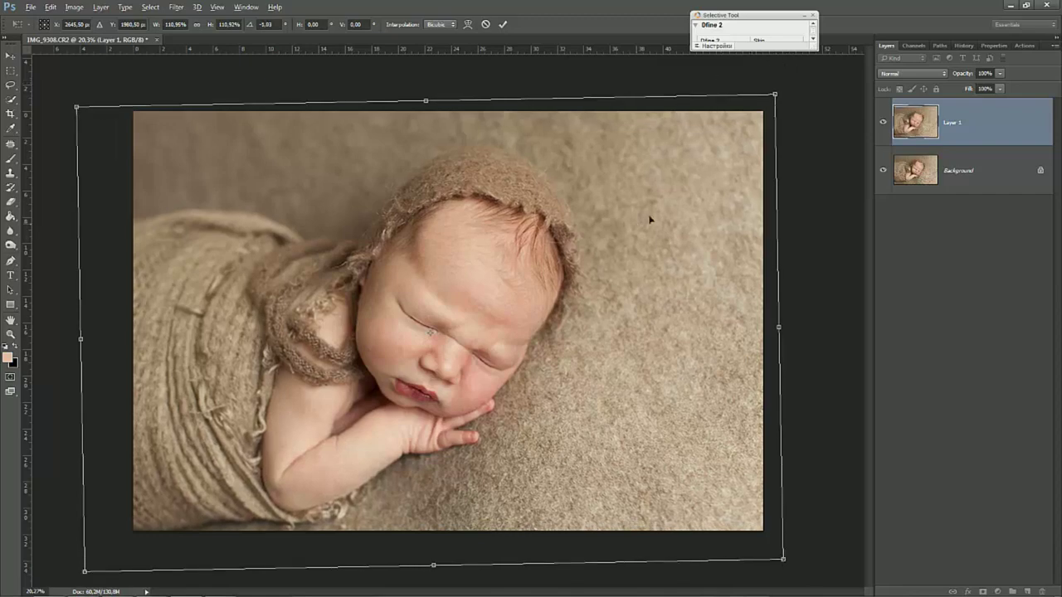
key("b")
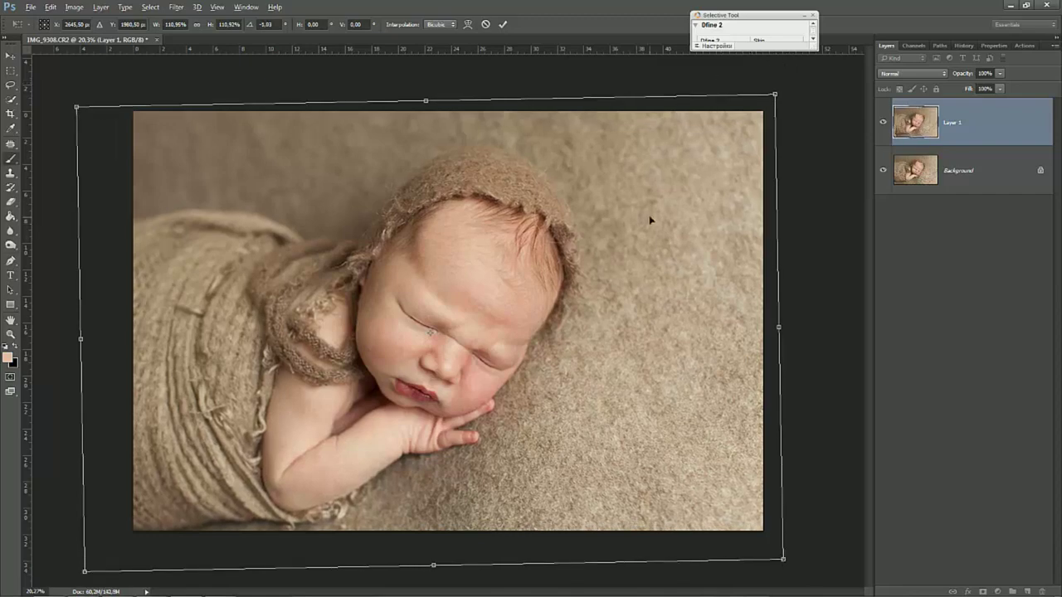
key("Return")
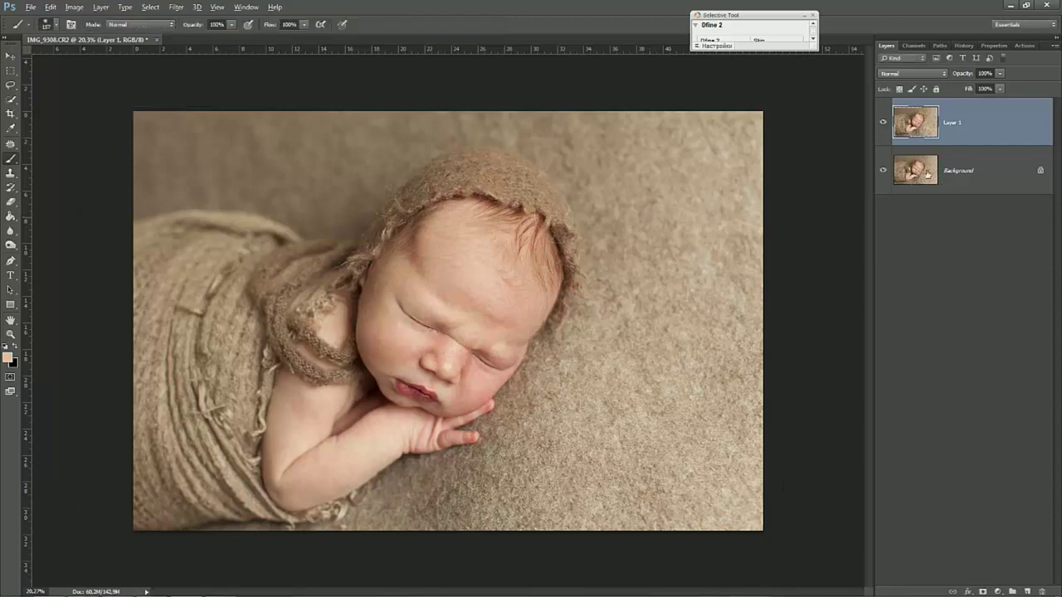
- Toggle Layer 1 to compare, flatten the image, and remove the last merge in History
left_click(884, 124)
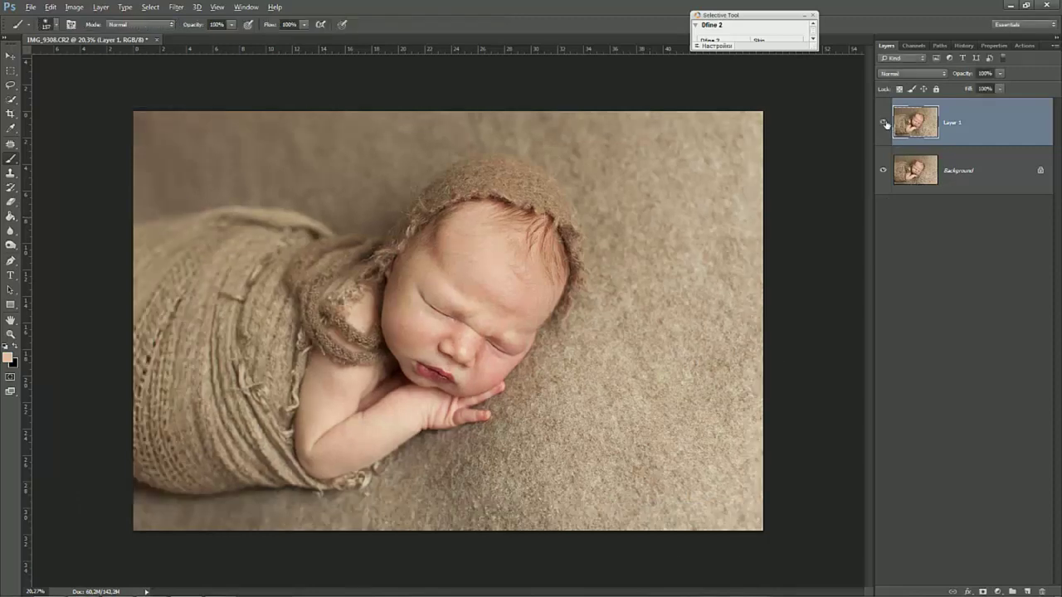
right_click(995, 170)
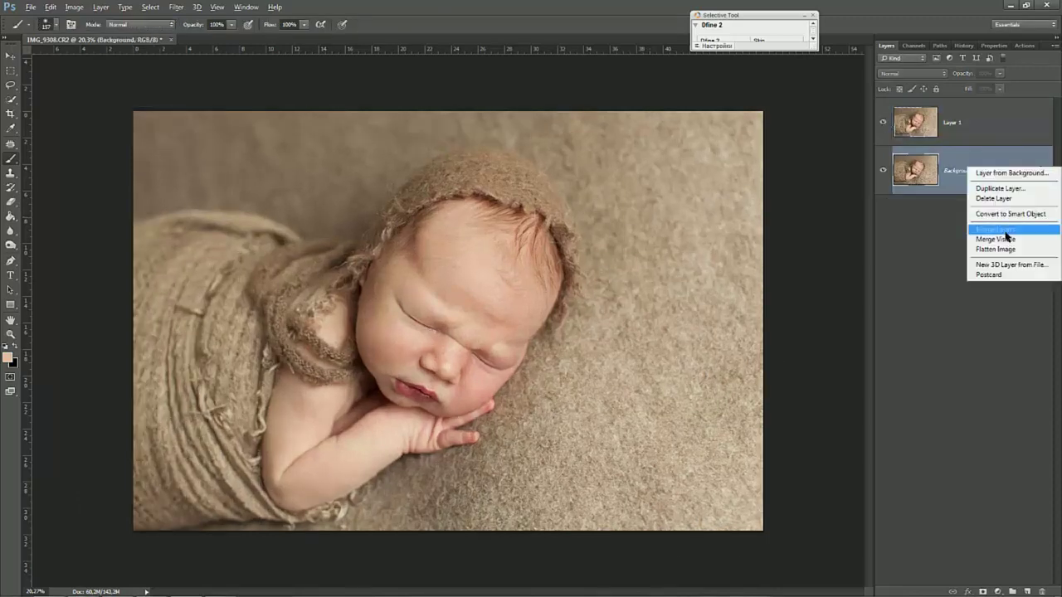
left_click(1008, 239)
left_click(964, 46)
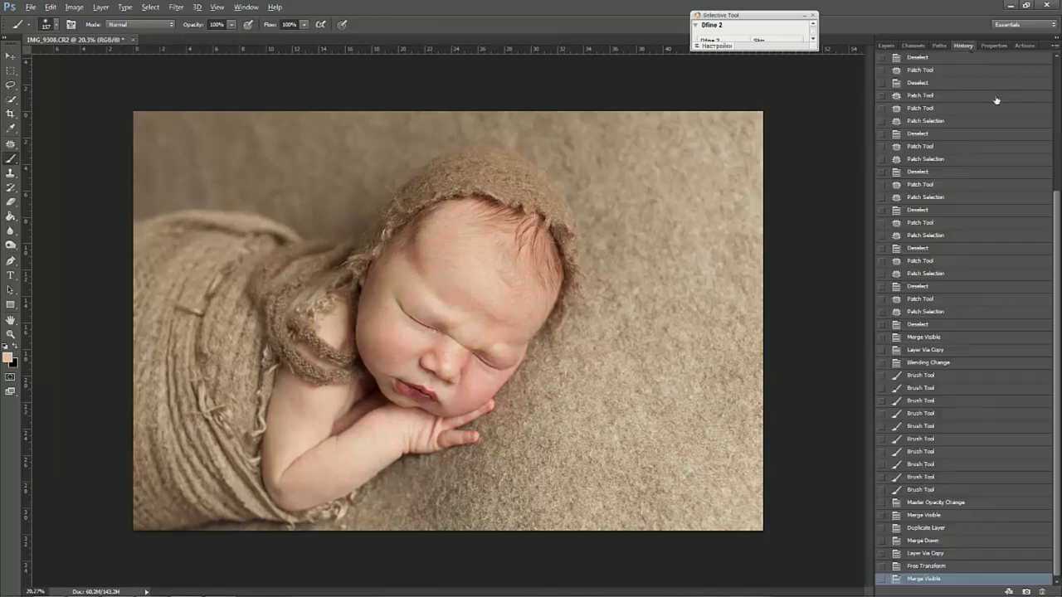
left_click_drag(1029, 591, 1043, 585)
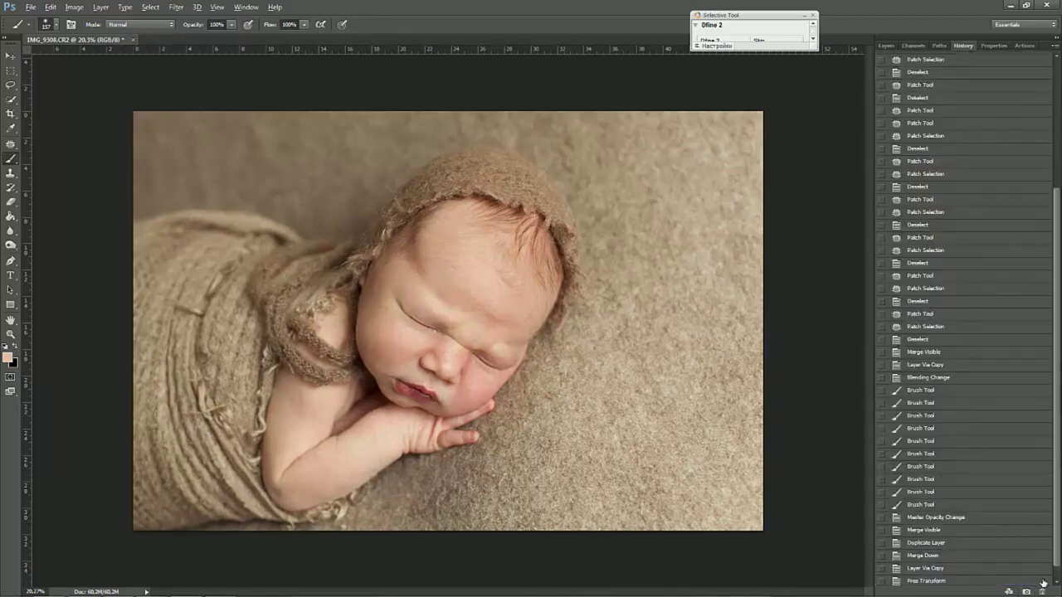
- Compare the original History state with the retouched Snapshot 5
scroll(963, 323, "up", 5)
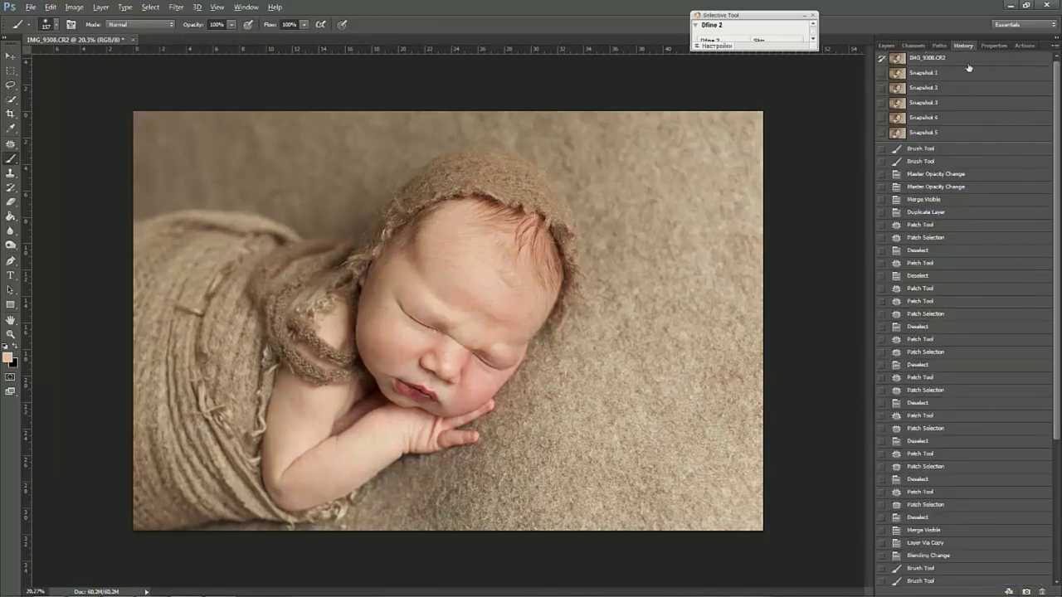
left_click(968, 63)
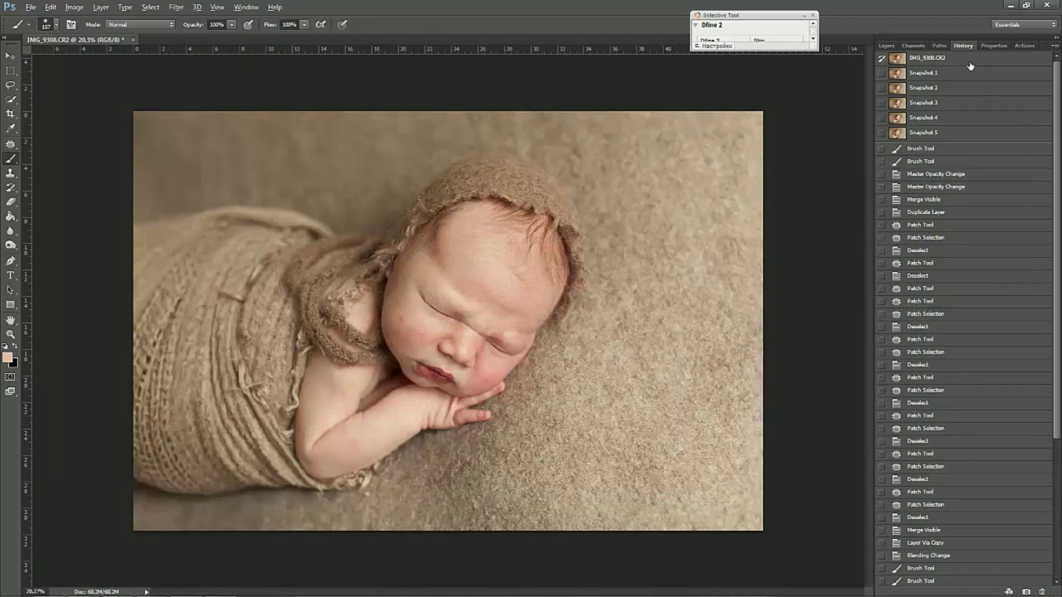
left_click(945, 134)
scroll(630, 220, "down", 3)
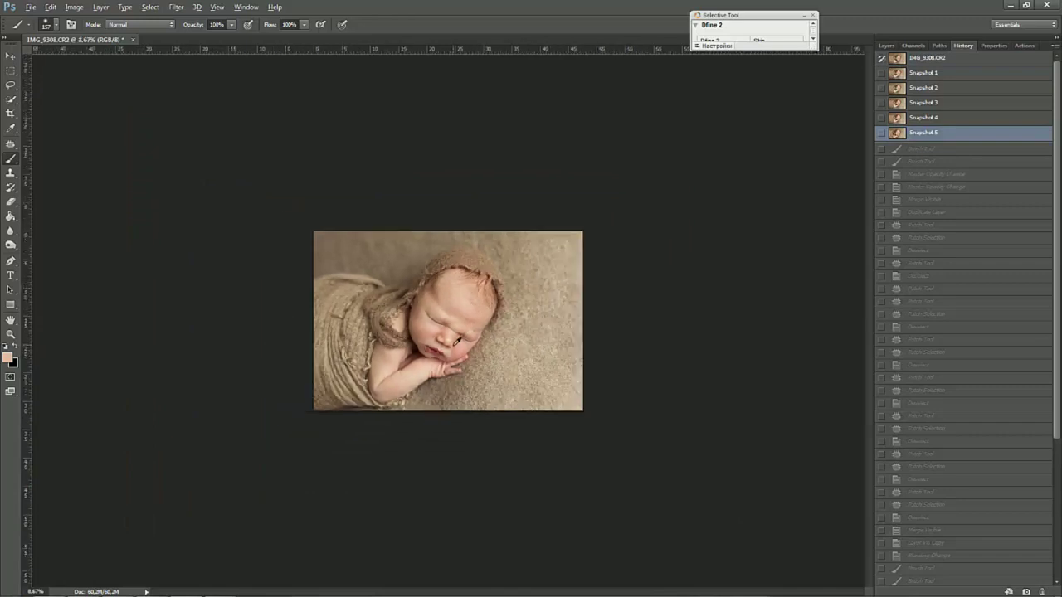
scroll(459, 344, "up", 3)
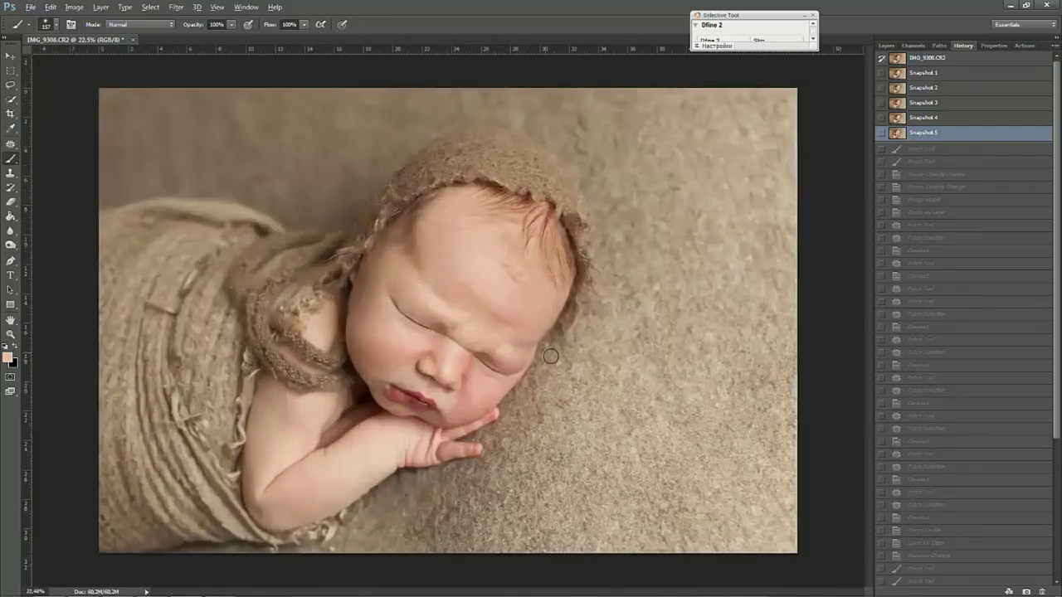